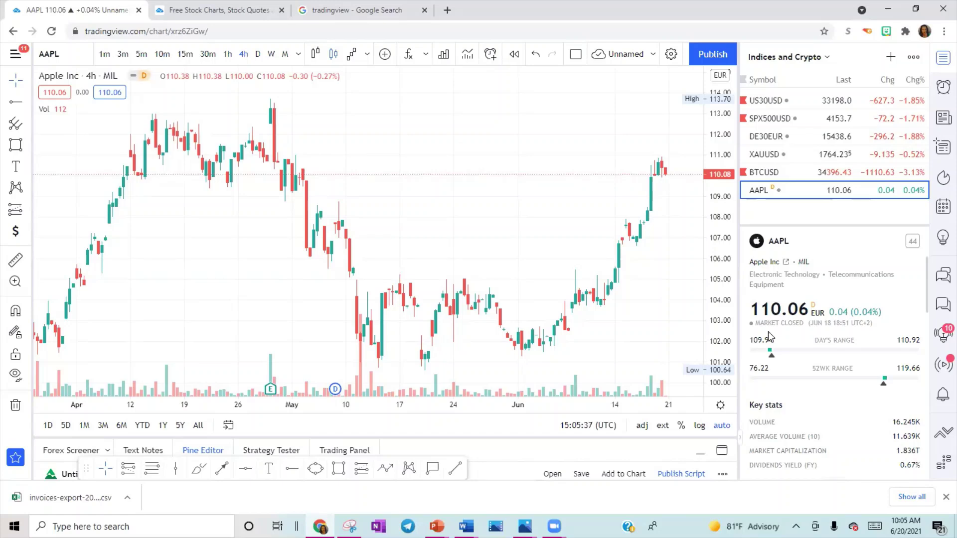
Review the TradingView search results and the TradingView home page, and return to the AAPL chart
{"action": "left_click", "coordinate": [336, 8]}
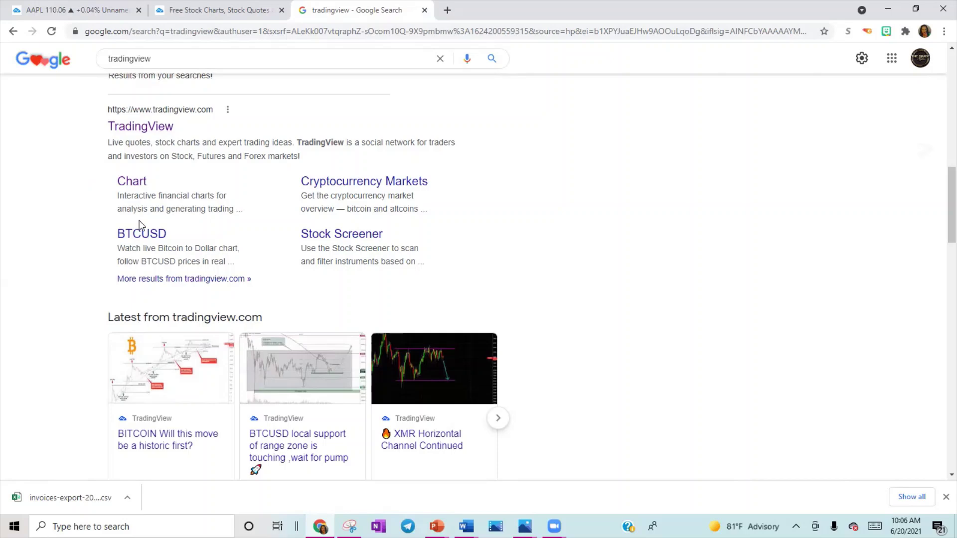
{"action": "left_click", "coordinate": [185, 14]}
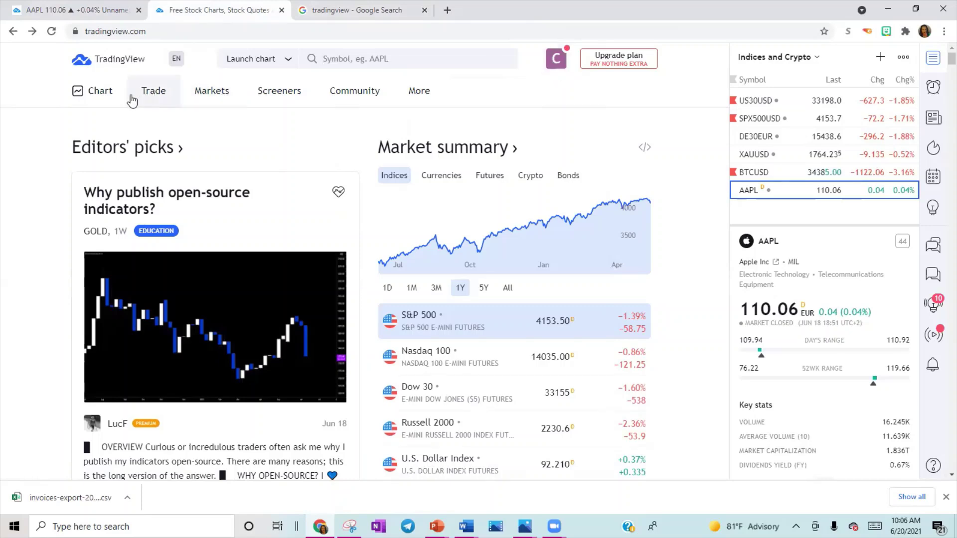
{"action": "left_click", "coordinate": [96, 72]}
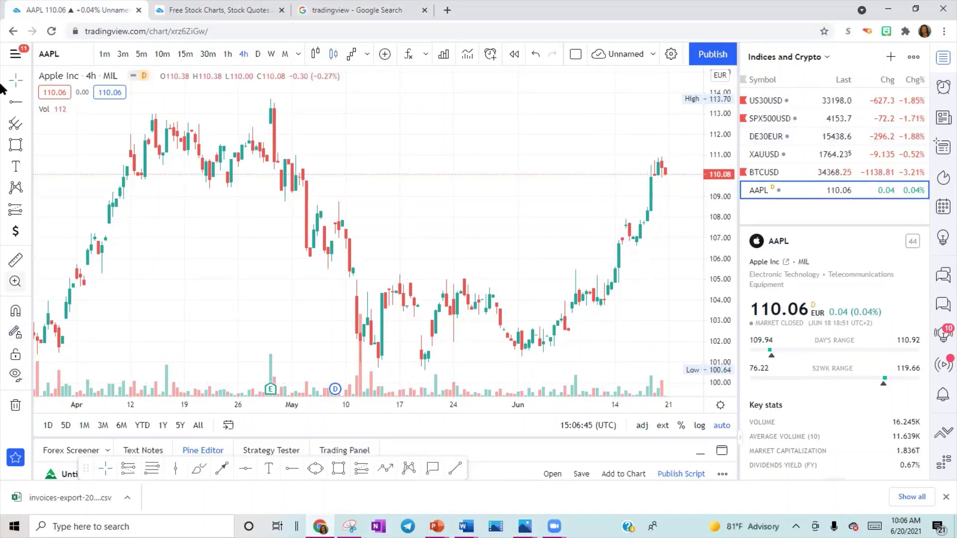
Turn on the dark color theme for the chart
{"action": "left_click", "coordinate": [15, 56]}
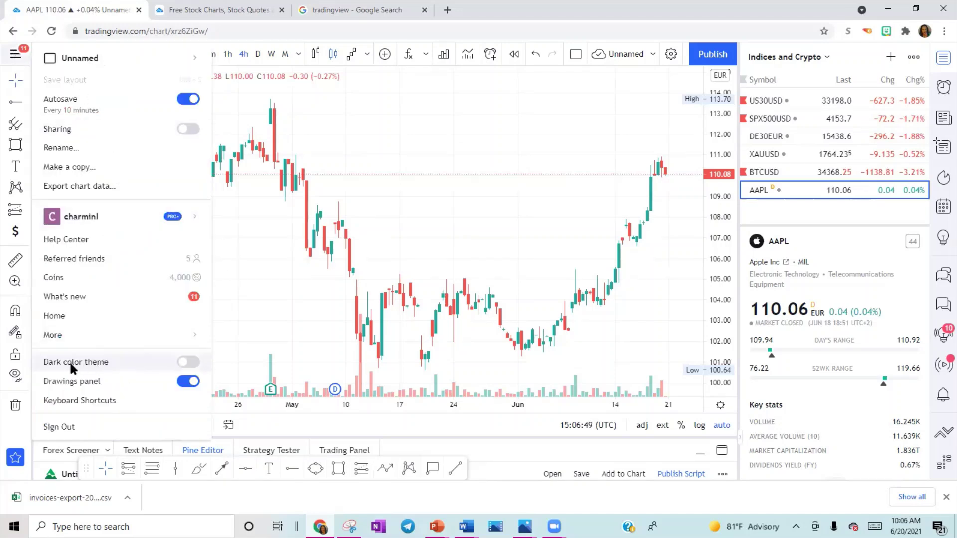
{"action": "left_click", "coordinate": [193, 363]}
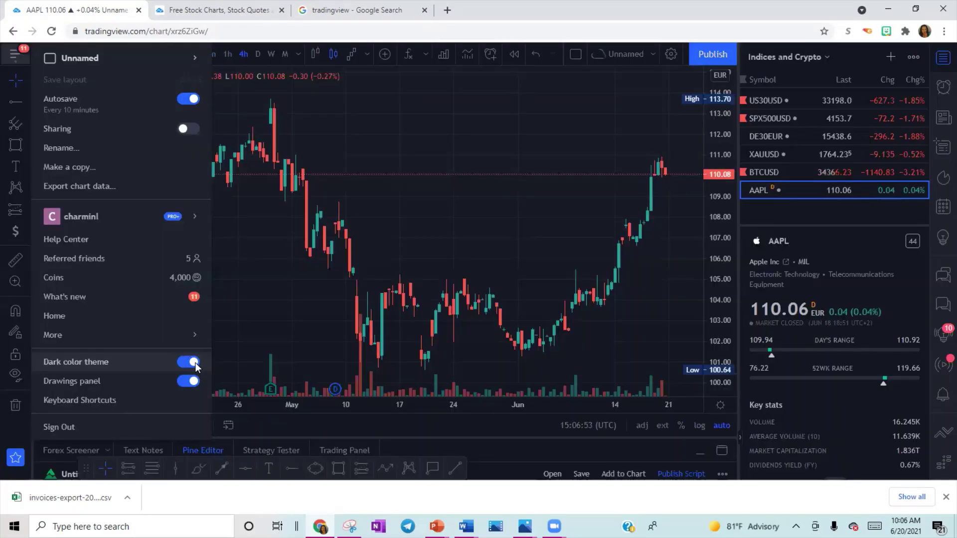
{"action": "left_click", "coordinate": [497, 157]}
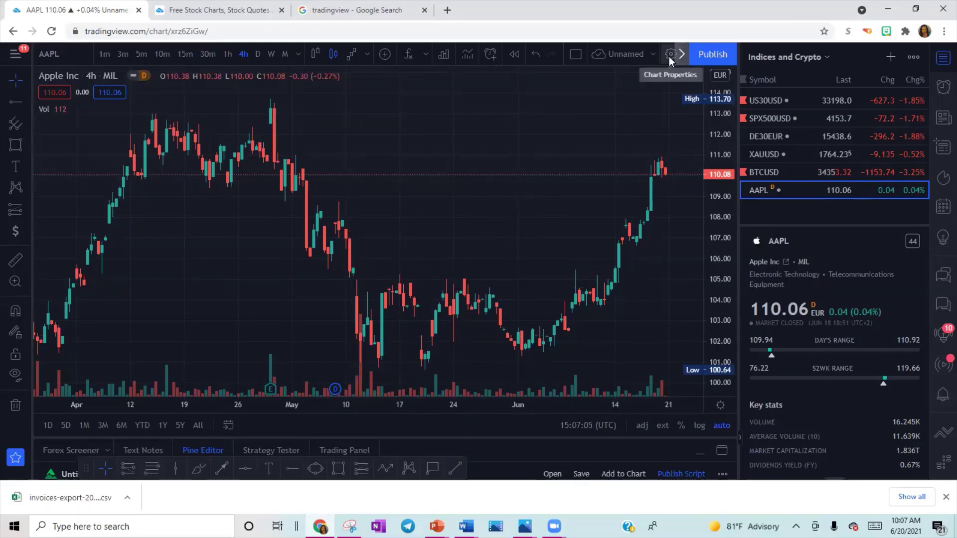
Set the chart background to Solid in pure black in the chart settings
{"action": "right_click", "coordinate": [513, 100]}
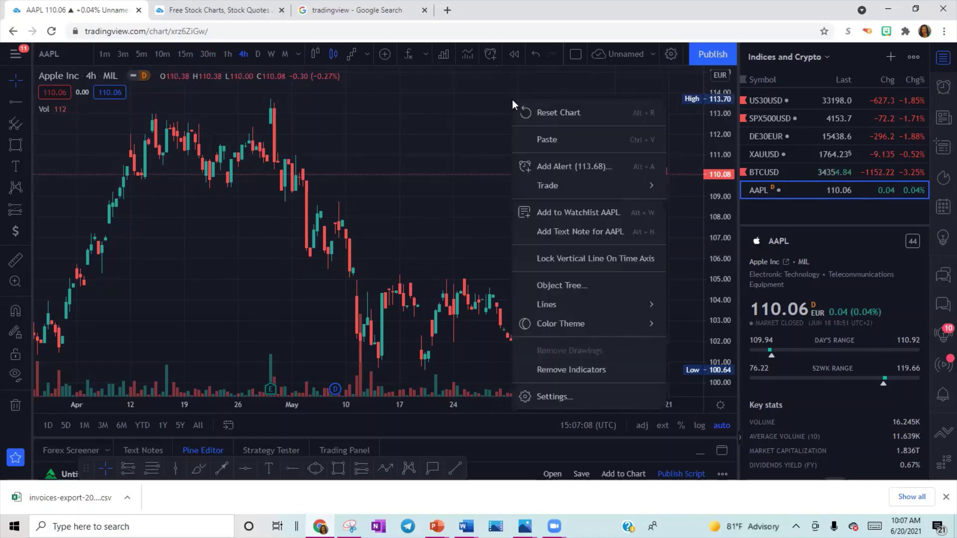
{"action": "left_click", "coordinate": [540, 398]}
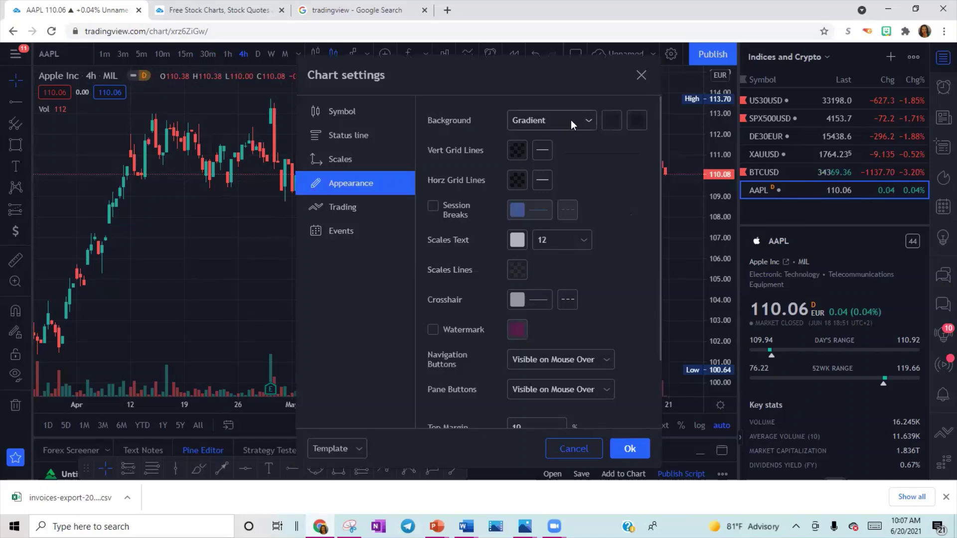
{"action": "left_click", "coordinate": [585, 119]}
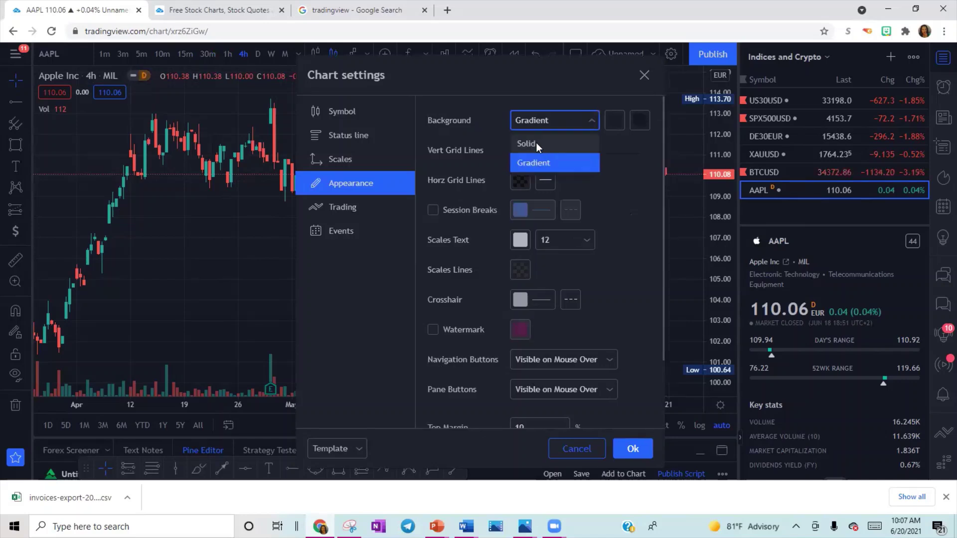
{"action": "left_click", "coordinate": [537, 142]}
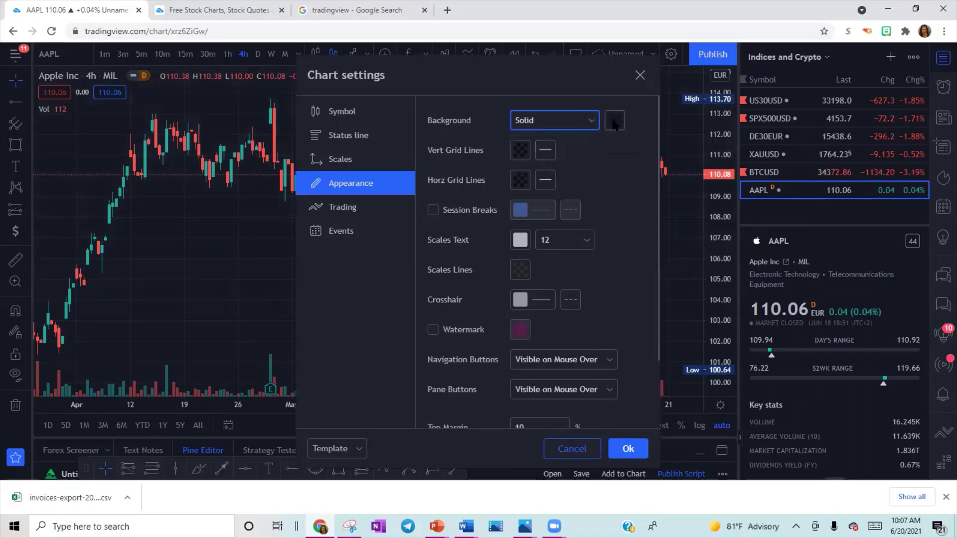
{"action": "left_click", "coordinate": [613, 122]}
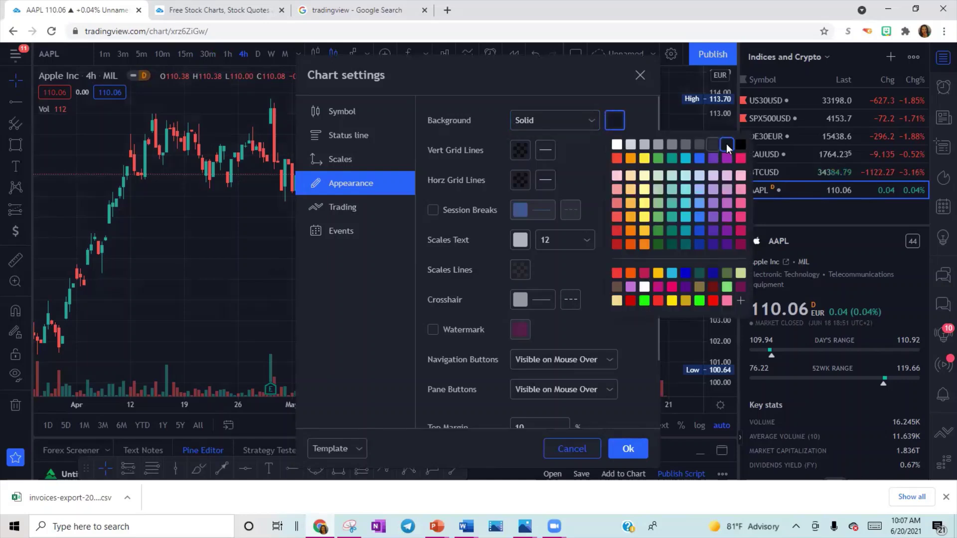
{"action": "left_click", "coordinate": [741, 145]}
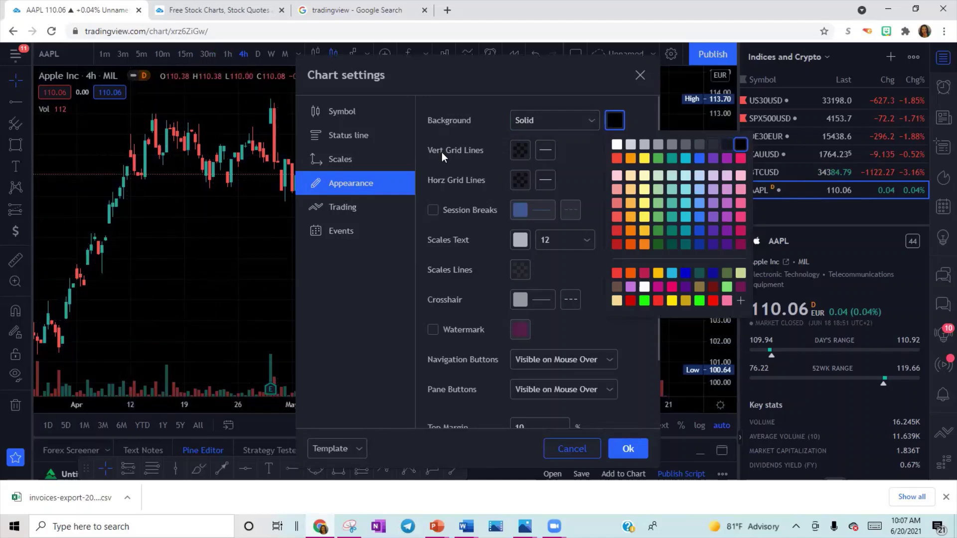
Hide the vertical and horizontal grid lines by setting the opacity of both to 0%
{"action": "left_click", "coordinate": [516, 155]}
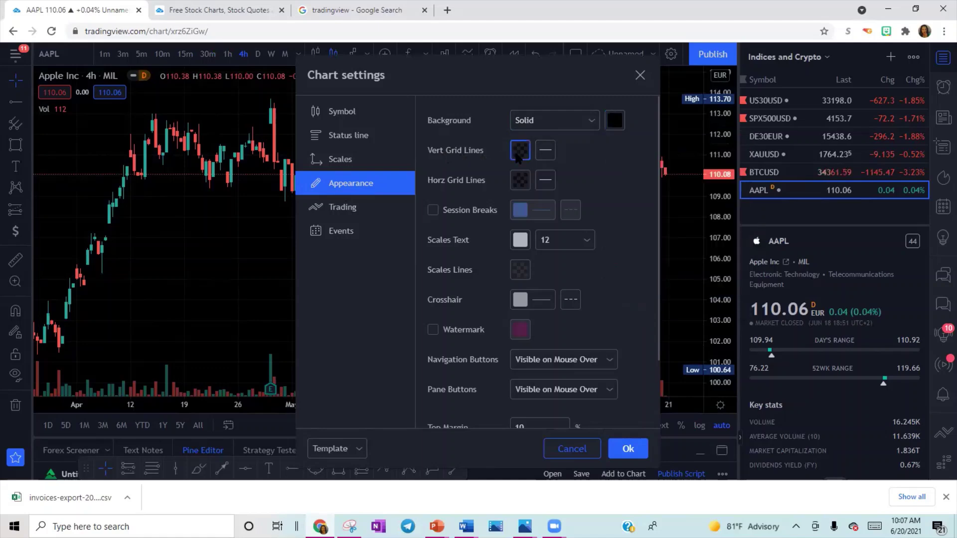
{"action": "left_click", "coordinate": [517, 156]}
{"action": "left_click_drag", "start_coordinate": [523, 360], "coordinate": [519, 362]}
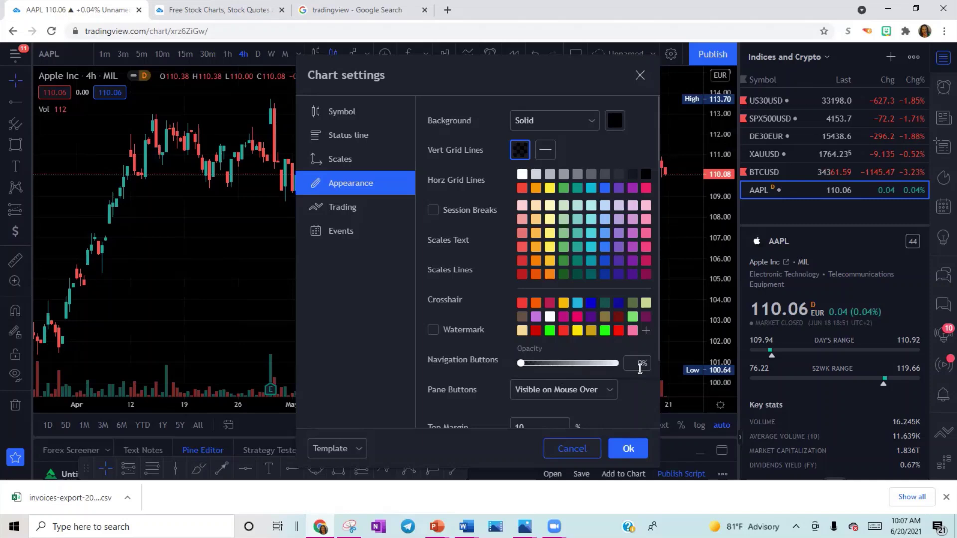
{"action": "left_click", "coordinate": [518, 180]}
{"action": "left_click", "coordinate": [518, 179]}
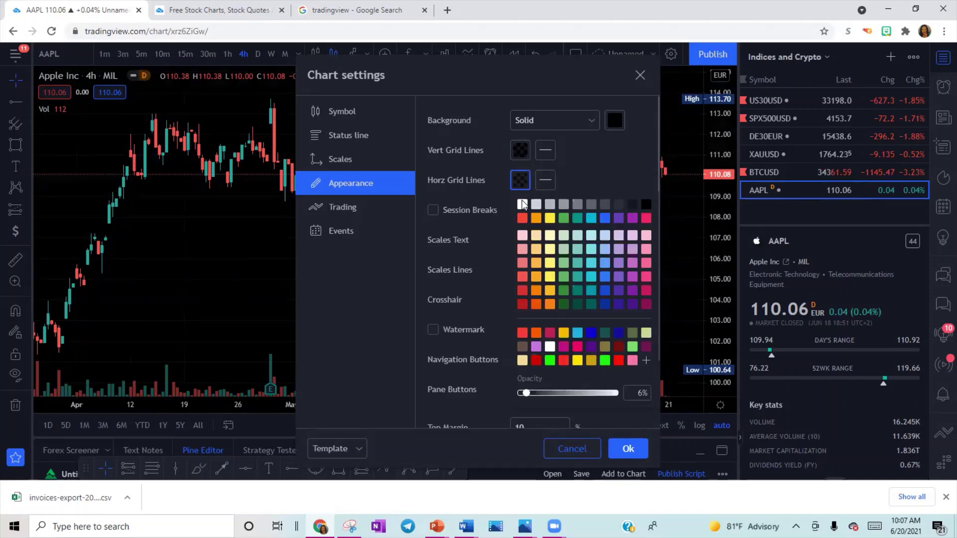
{"action": "left_click_drag", "start_coordinate": [531, 392], "coordinate": [522, 392]}
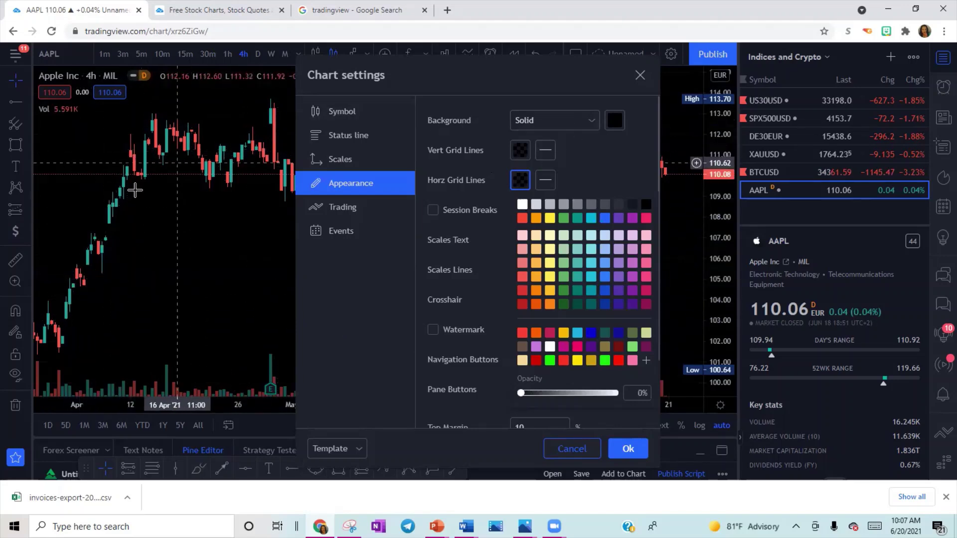
Change the body color of rising candles to bright green in the symbol settings
{"action": "left_click", "coordinate": [339, 111]}
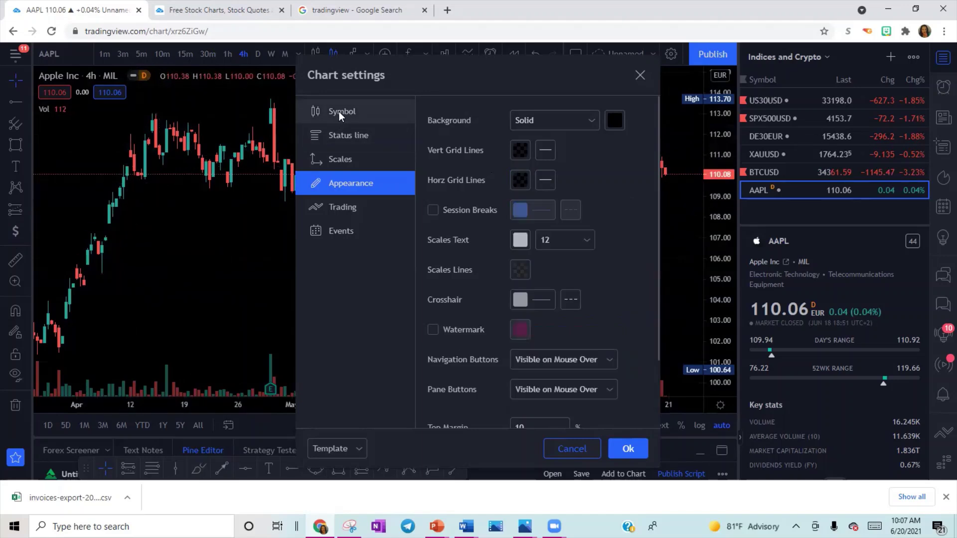
{"action": "left_click", "coordinate": [339, 112]}
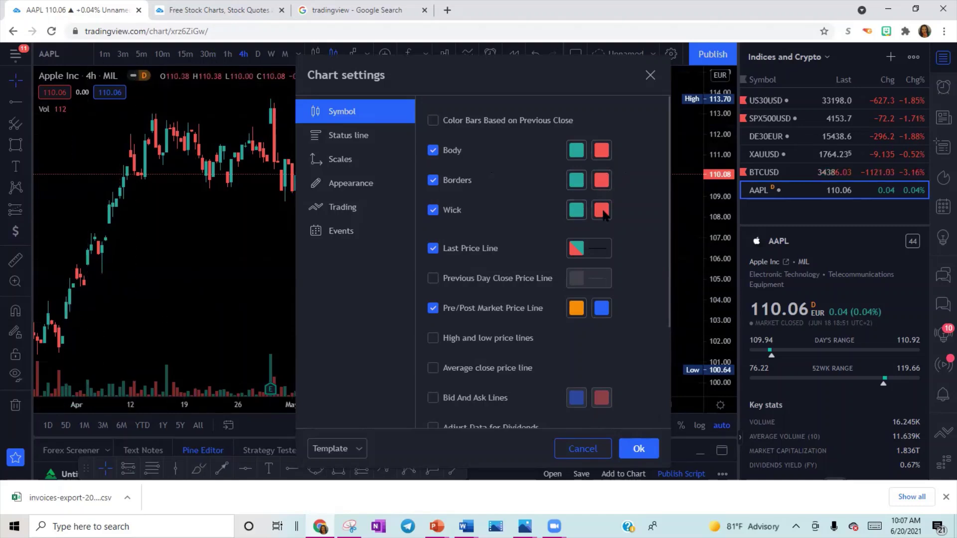
{"action": "left_click", "coordinate": [577, 150]}
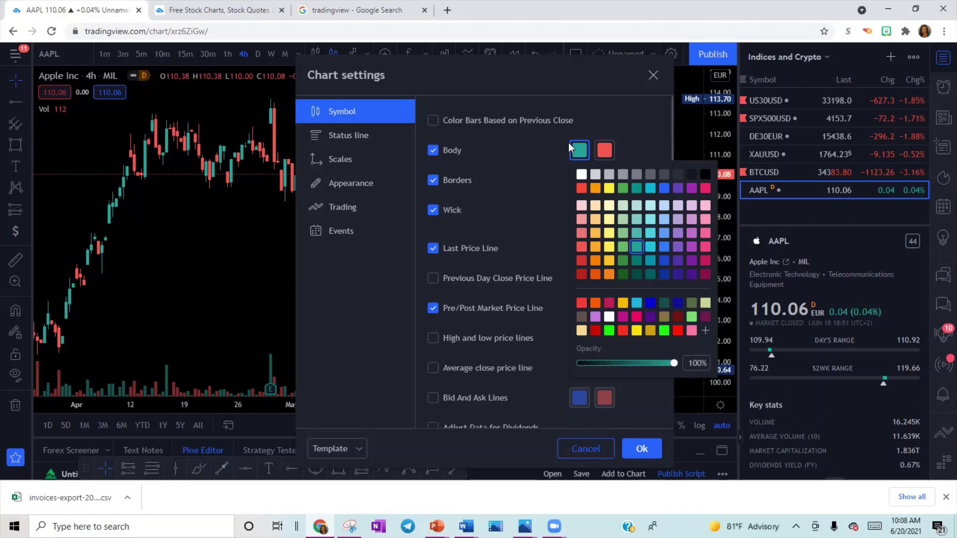
{"action": "left_click", "coordinate": [704, 330]}
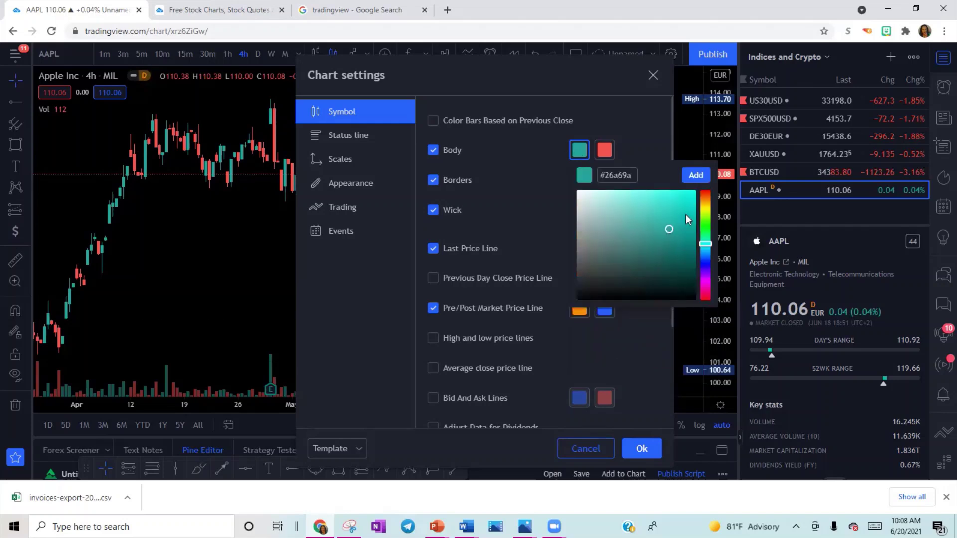
{"action": "left_click_drag", "start_coordinate": [705, 243], "coordinate": [700, 196]}
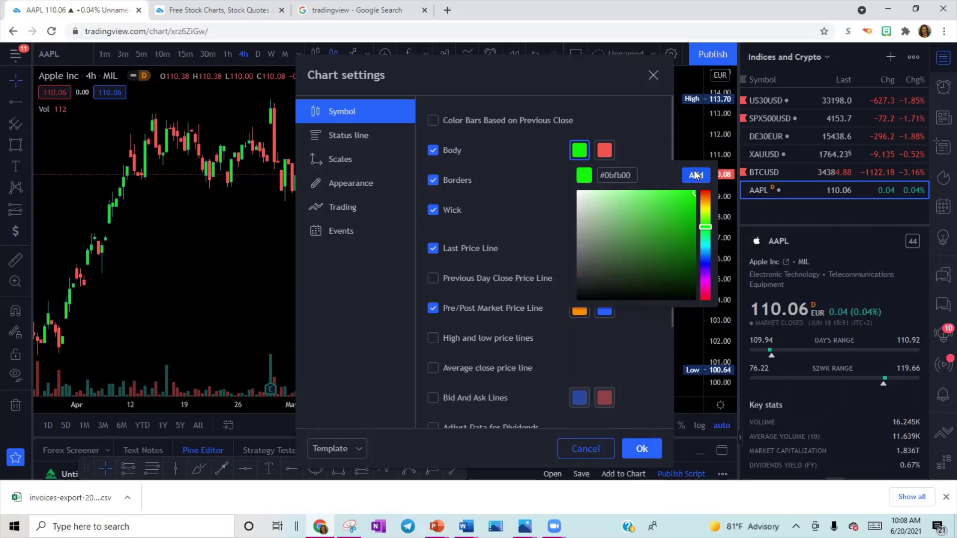
{"action": "left_click", "coordinate": [638, 129]}
{"action": "left_click", "coordinate": [579, 150]}
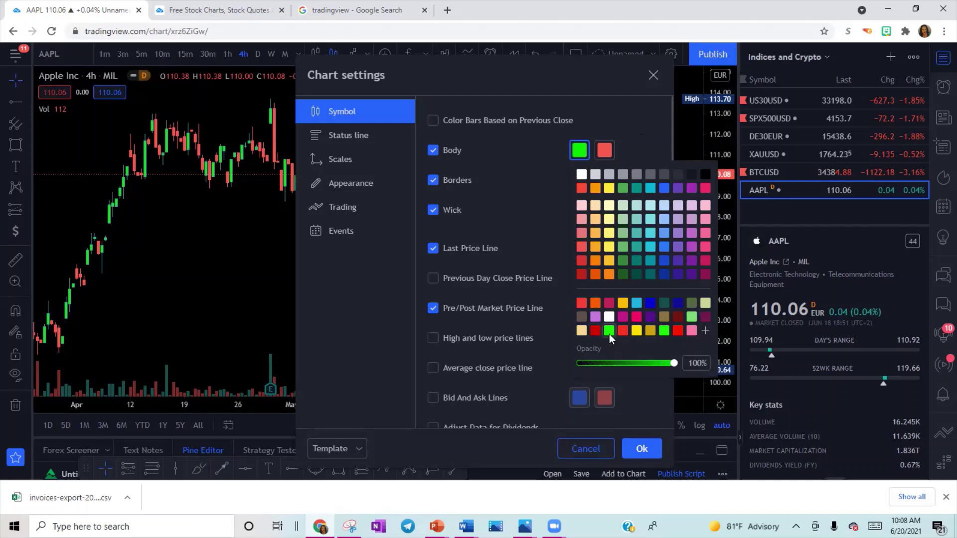
{"action": "left_click", "coordinate": [542, 201]}
Set the border and wick colors of rising candles to the same bright green as their body
{"action": "left_click", "coordinate": [581, 183]}
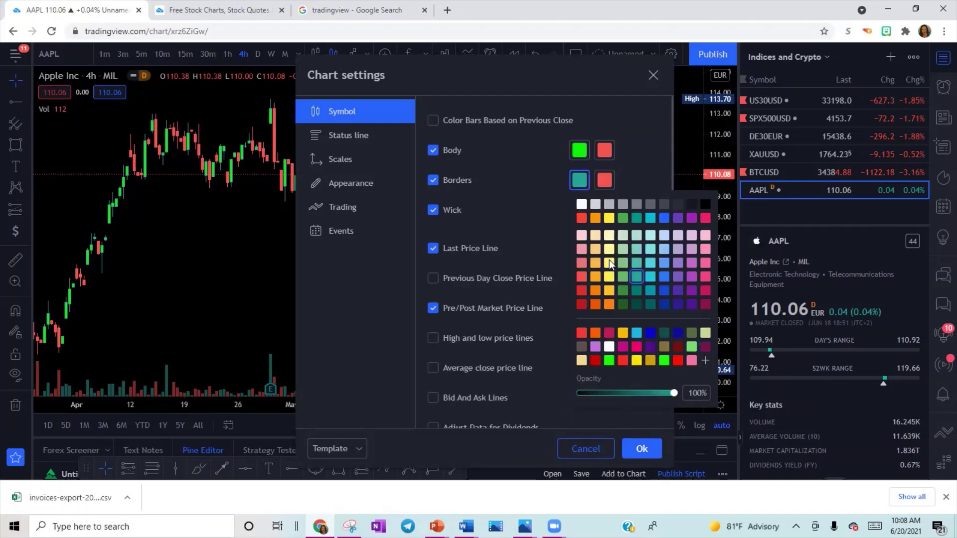
{"action": "left_click", "coordinate": [610, 358]}
{"action": "left_click", "coordinate": [573, 210]}
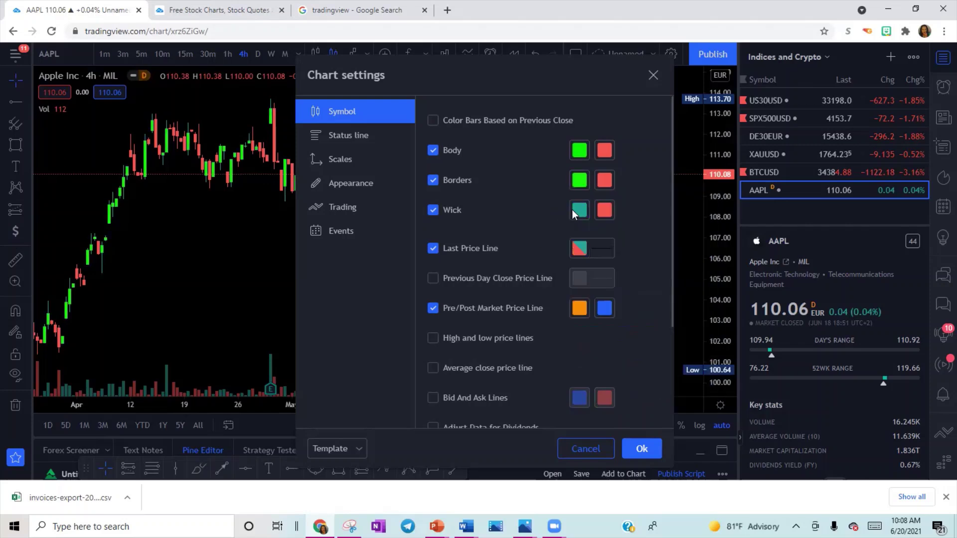
{"action": "left_click", "coordinate": [579, 210]}
{"action": "left_click", "coordinate": [609, 390]}
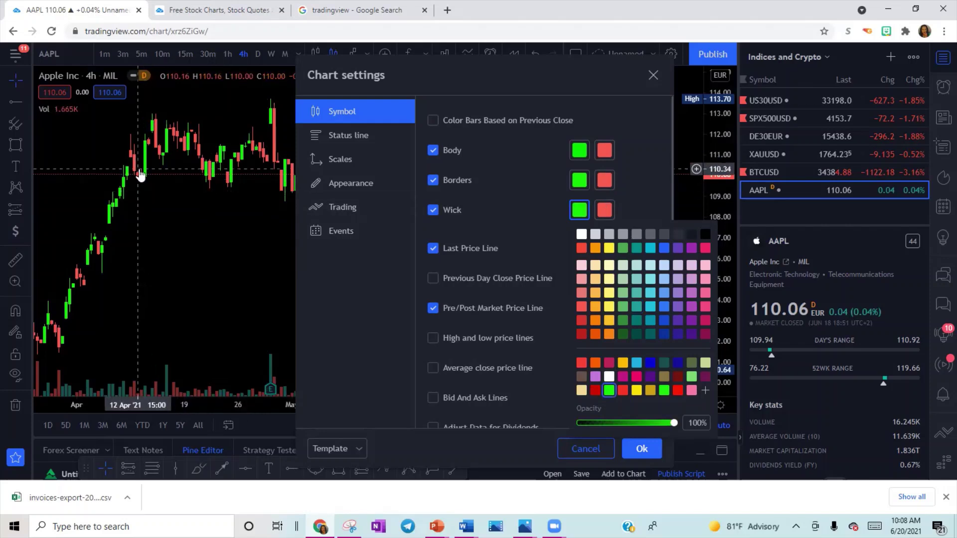
Set the body and border colors of falling candles to dark red
{"action": "left_click", "coordinate": [604, 150]}
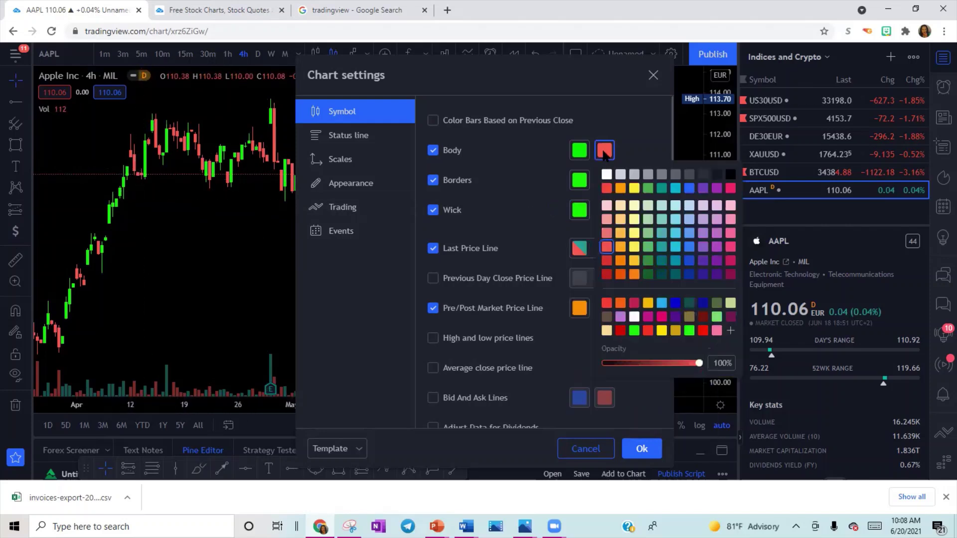
{"action": "left_click", "coordinate": [620, 330]}
{"action": "left_click", "coordinate": [604, 180]}
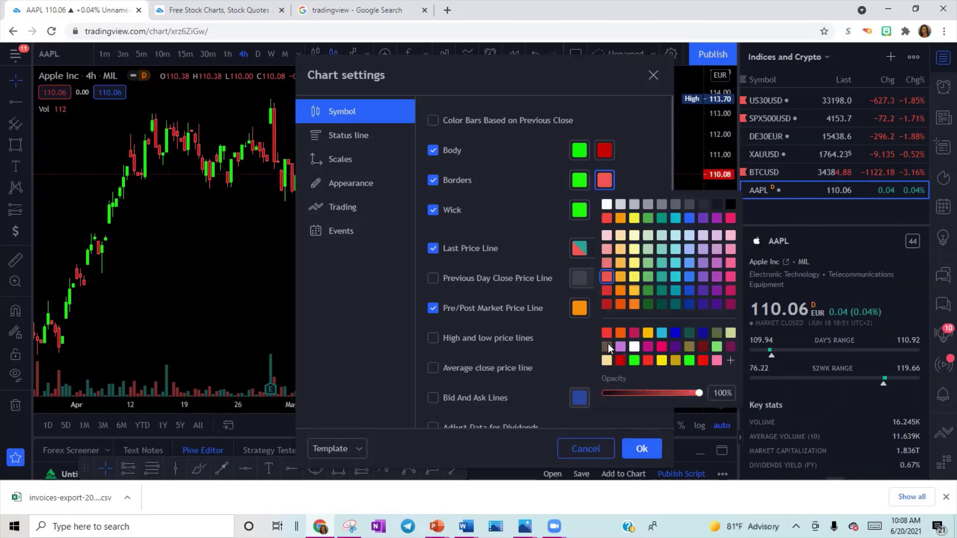
{"action": "left_click", "coordinate": [620, 360]}
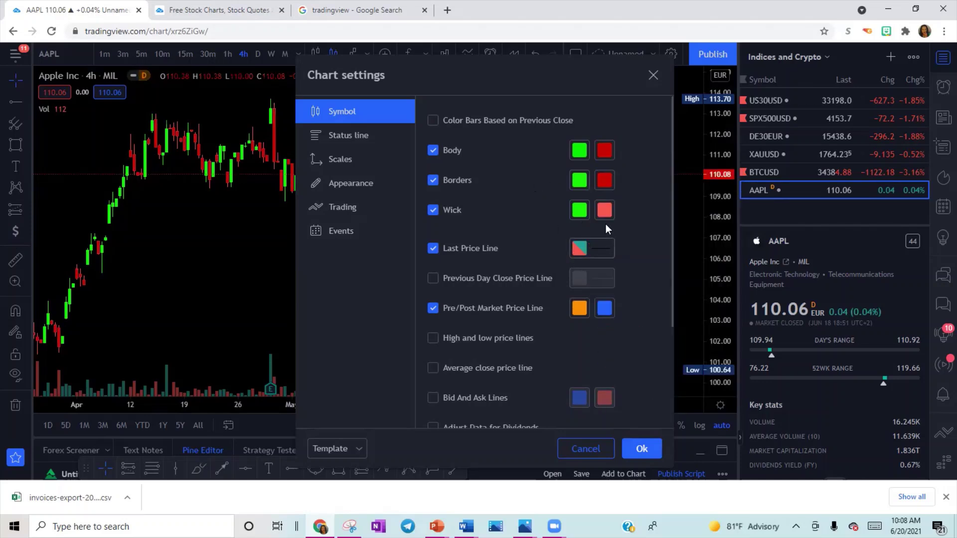
{"action": "left_click", "coordinate": [604, 210]}
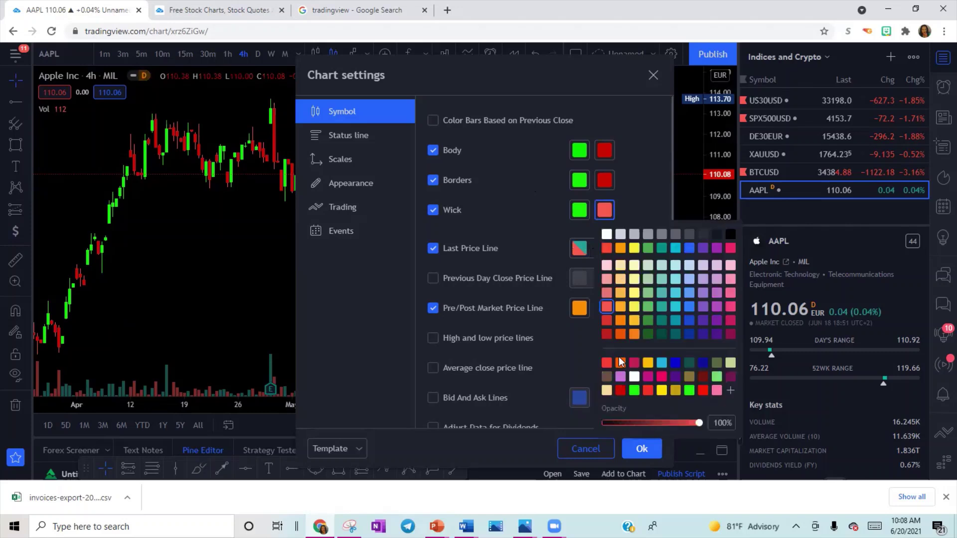
{"action": "left_click", "coordinate": [528, 181]}
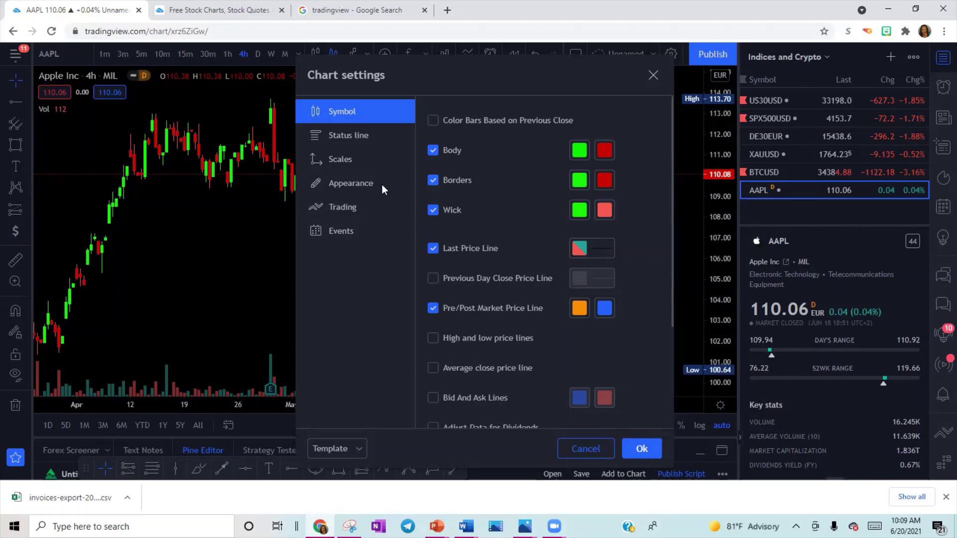
Try white, yellow and dark red for the scales text color in the appearance settings, ending on bright green
{"action": "left_click", "coordinate": [351, 184]}
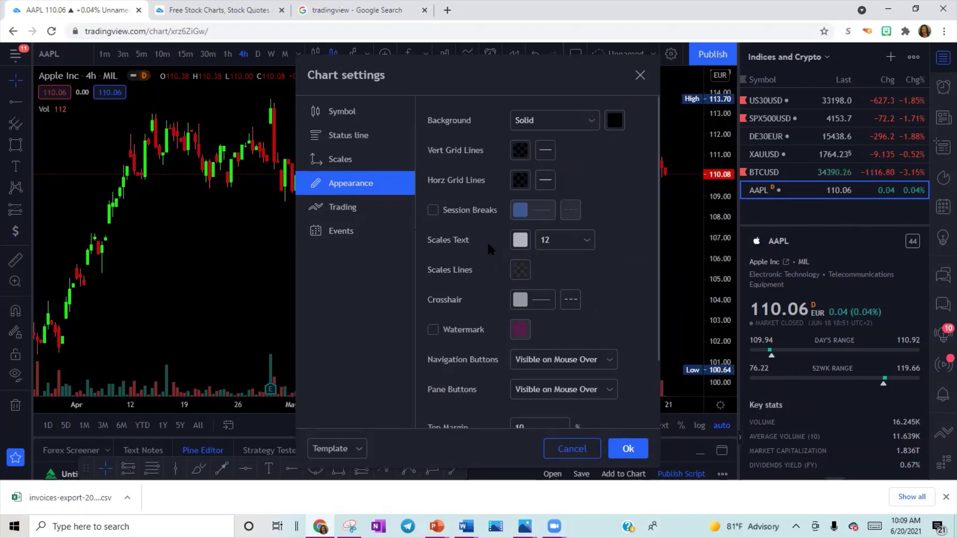
{"action": "left_click", "coordinate": [521, 239]}
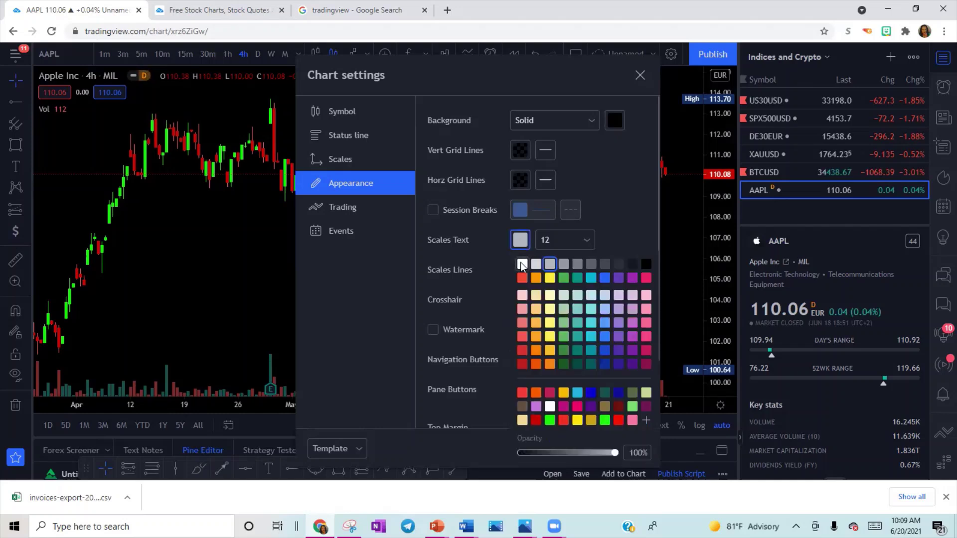
{"action": "left_click", "coordinate": [522, 264]}
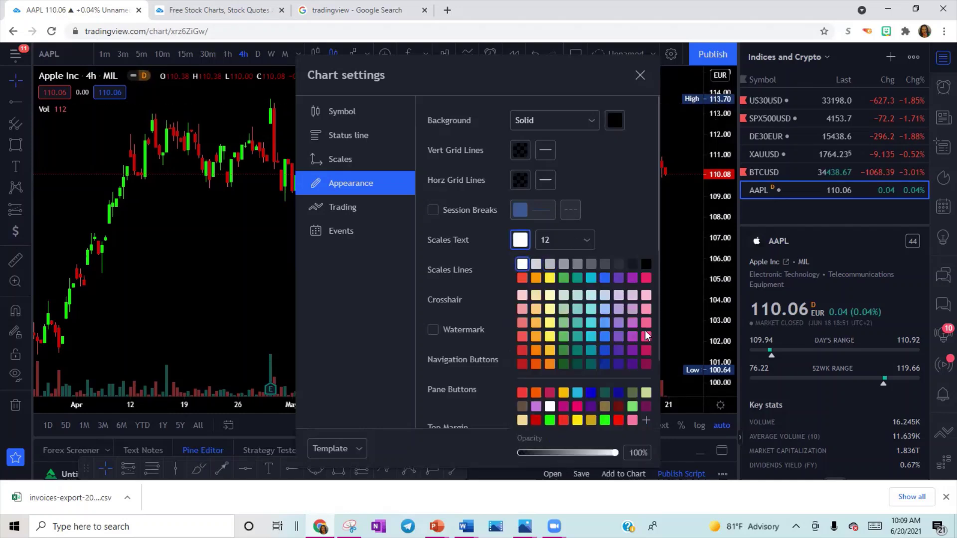
{"action": "left_click", "coordinate": [577, 420]}
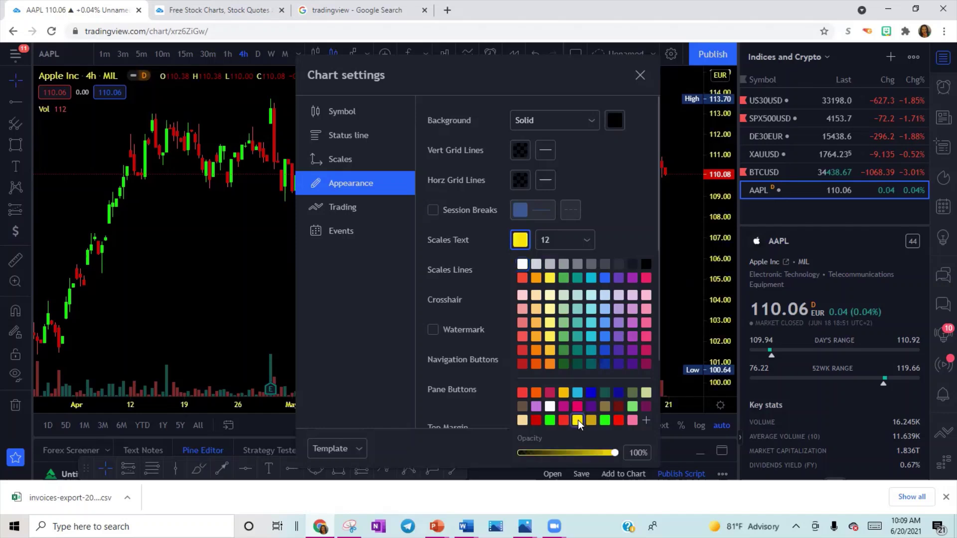
{"action": "left_click", "coordinate": [536, 421]}
{"action": "left_click", "coordinate": [549, 420]}
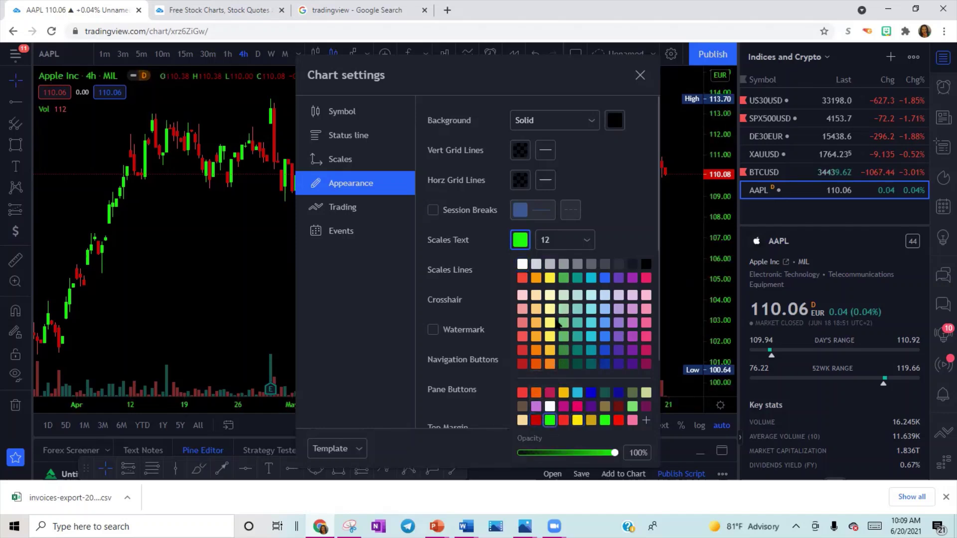
Set the scales text color to white and apply the chart settings
{"action": "left_click", "coordinate": [522, 264]}
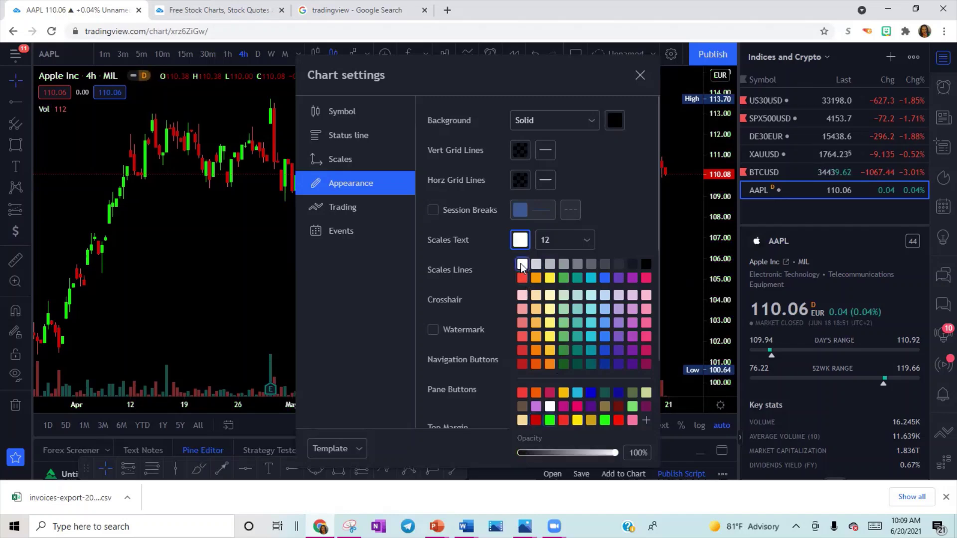
{"action": "left_click", "coordinate": [668, 130]}
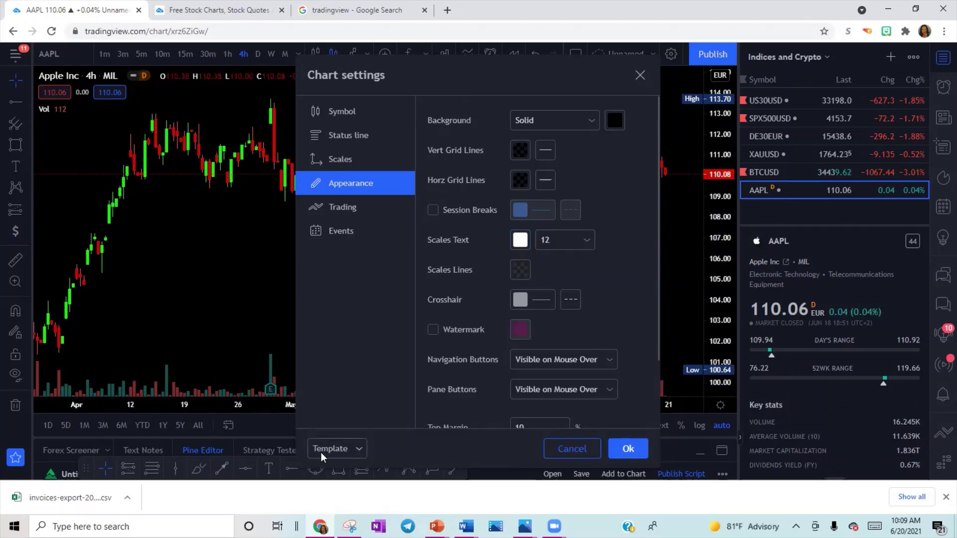
{"action": "left_click", "coordinate": [628, 449]}
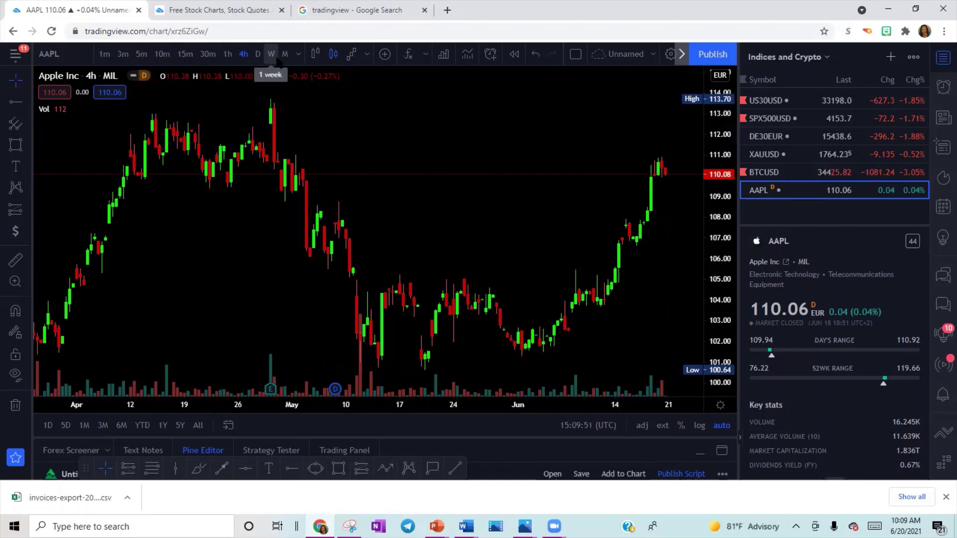
Review the time interval and chart type options, and try the chart in Heikin Ashi style
{"action": "left_click", "coordinate": [298, 54]}
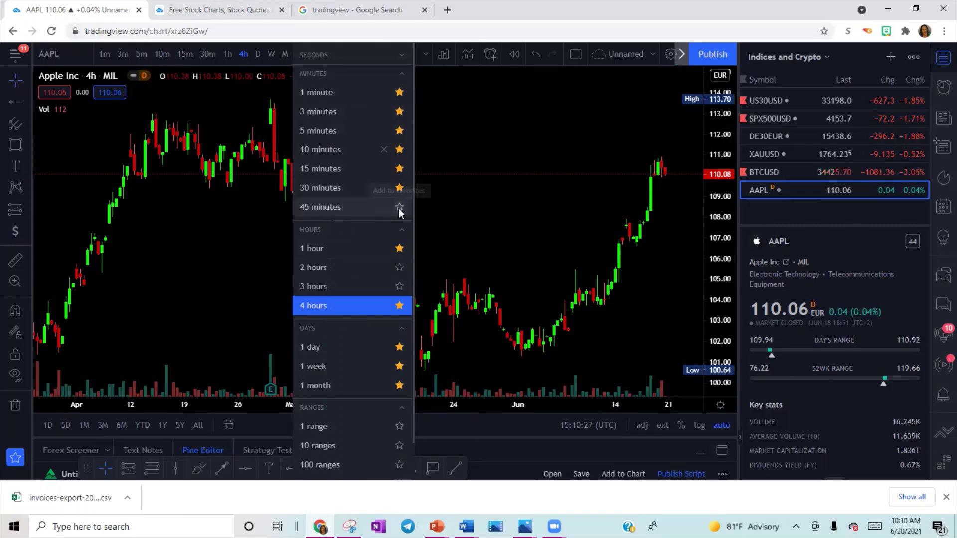
{"action": "left_click", "coordinate": [495, 147]}
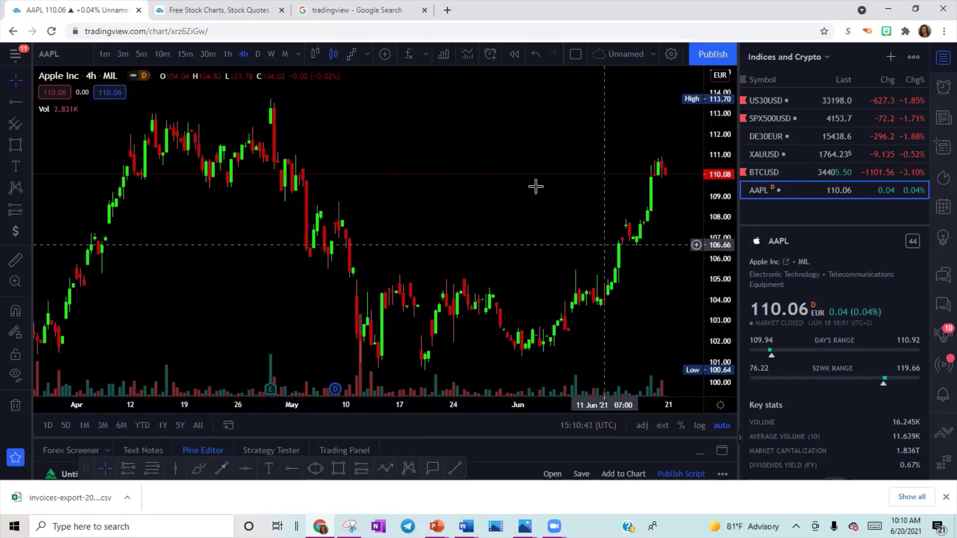
{"action": "left_click", "coordinate": [366, 54]}
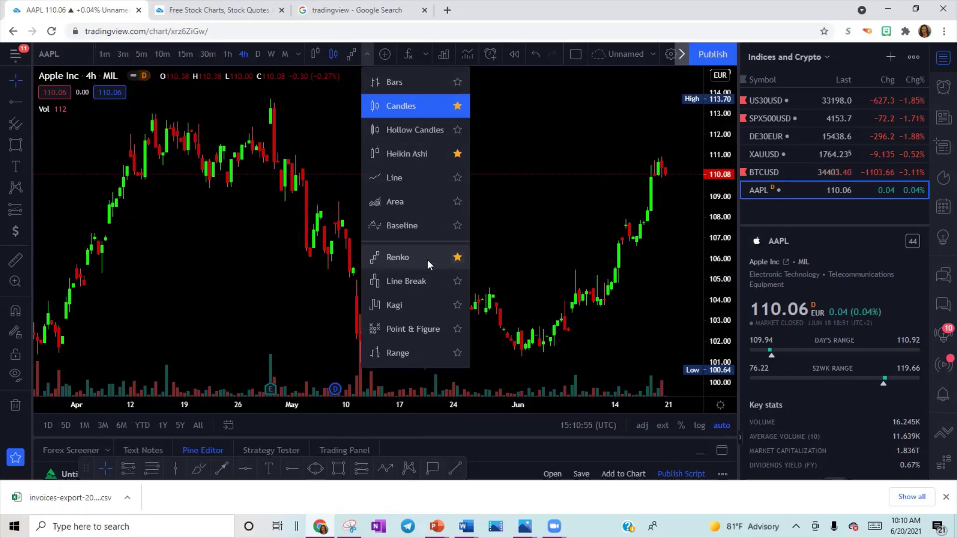
{"action": "left_click", "coordinate": [502, 178]}
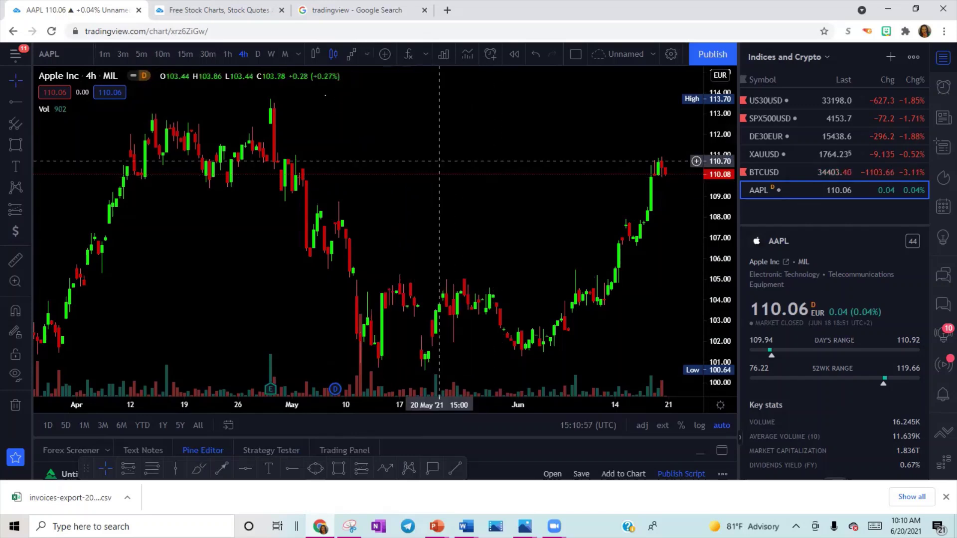
{"action": "left_click", "coordinate": [310, 52]}
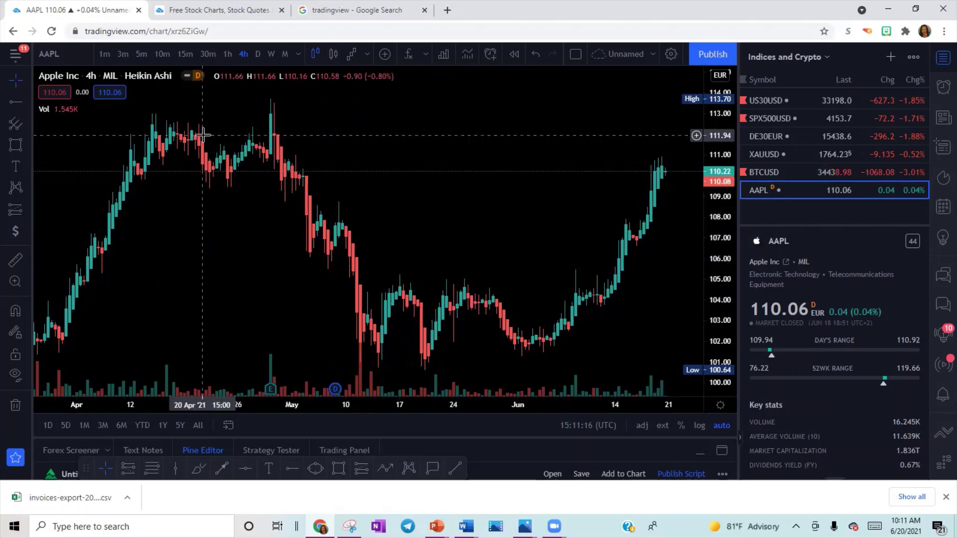
Try hiding and reshowing the volume indicator, and open its style settings
{"action": "mouse_move", "coordinate": [47, 112]}
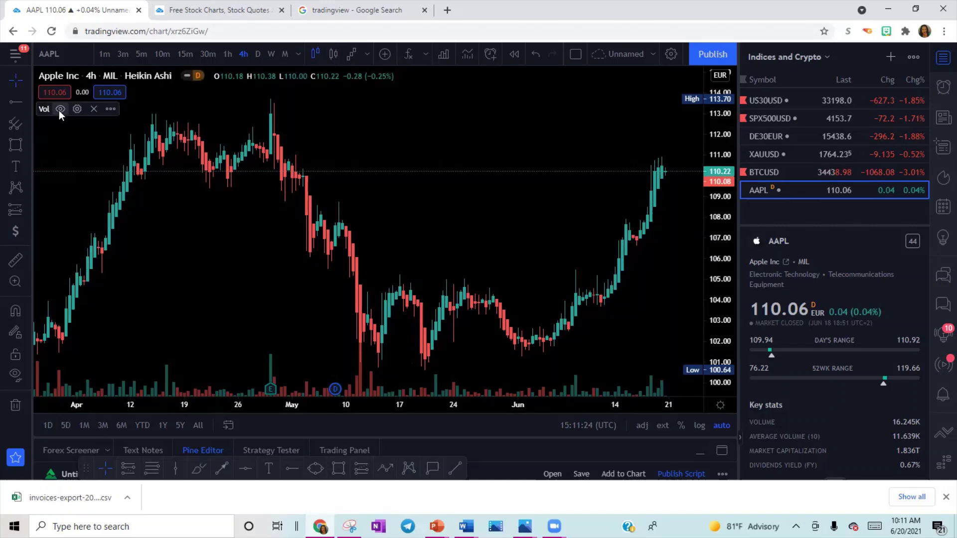
{"action": "left_click", "coordinate": [60, 108]}
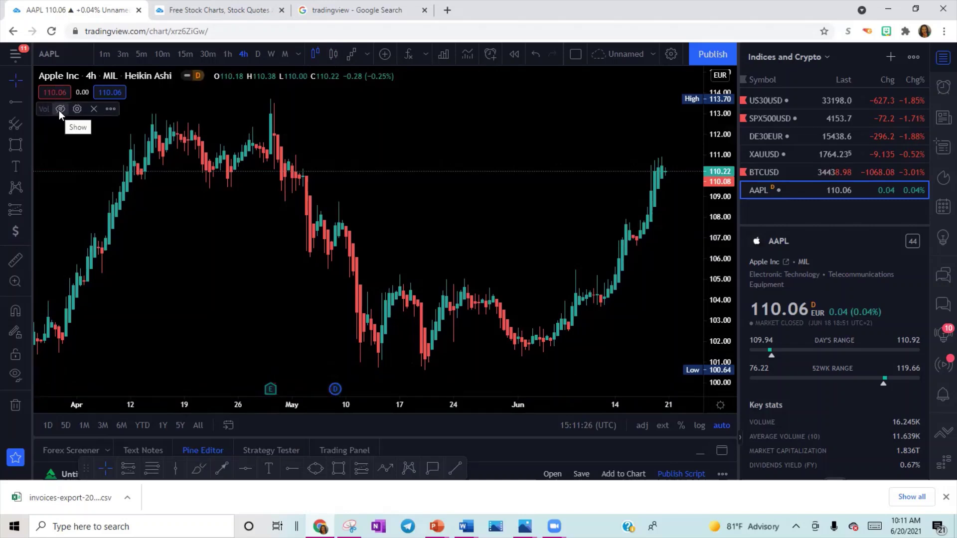
{"action": "left_click", "coordinate": [60, 109]}
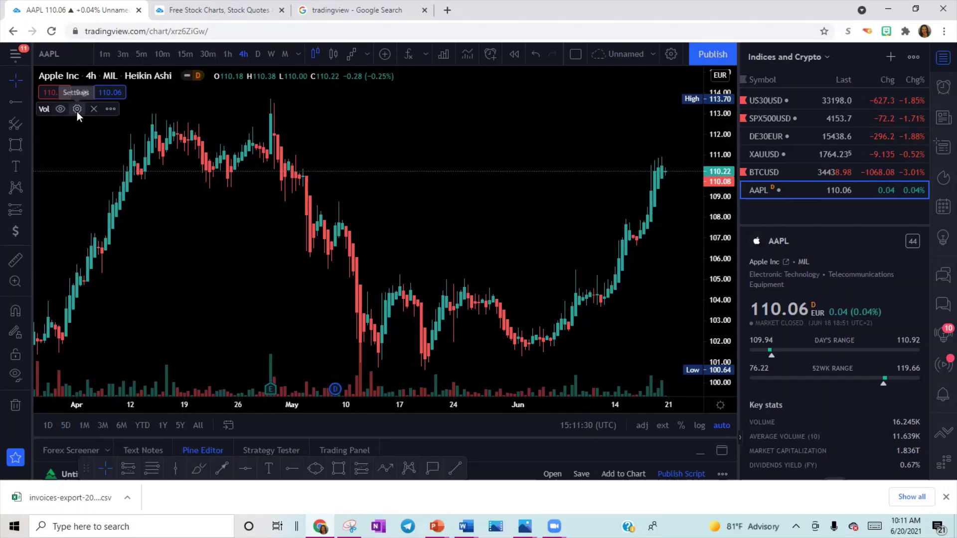
{"action": "left_click", "coordinate": [77, 109]}
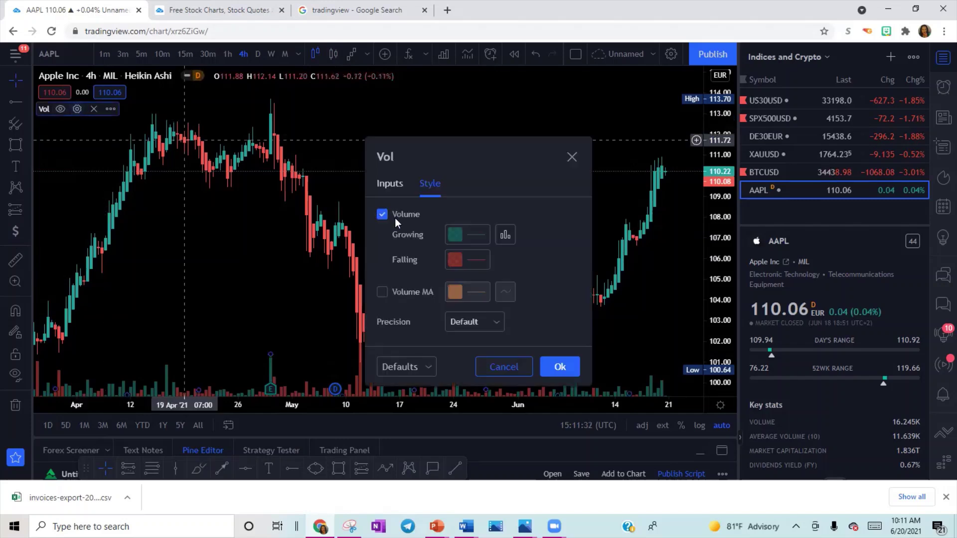
Remove the volume indicator from the chart and return the chart type to Candles
{"action": "left_click", "coordinate": [94, 109]}
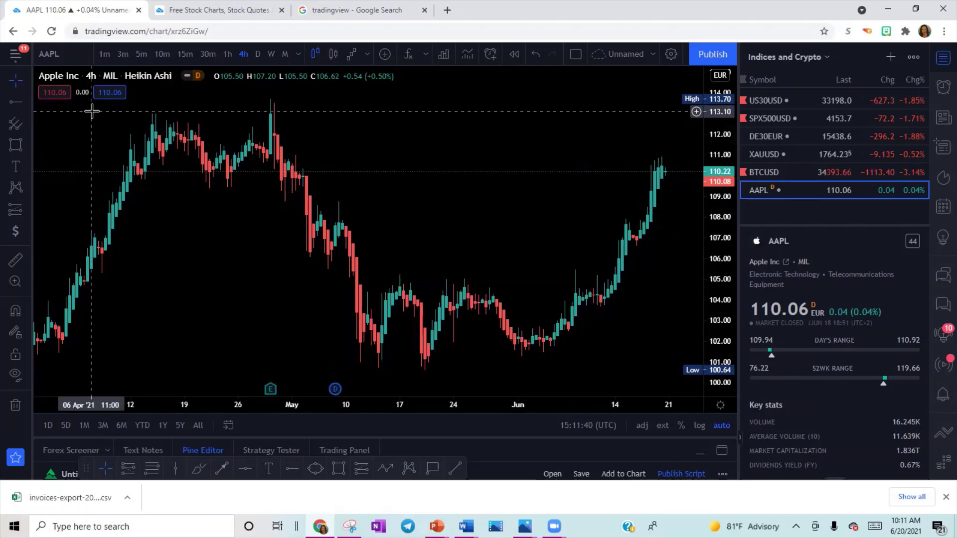
{"action": "left_click", "coordinate": [333, 55]}
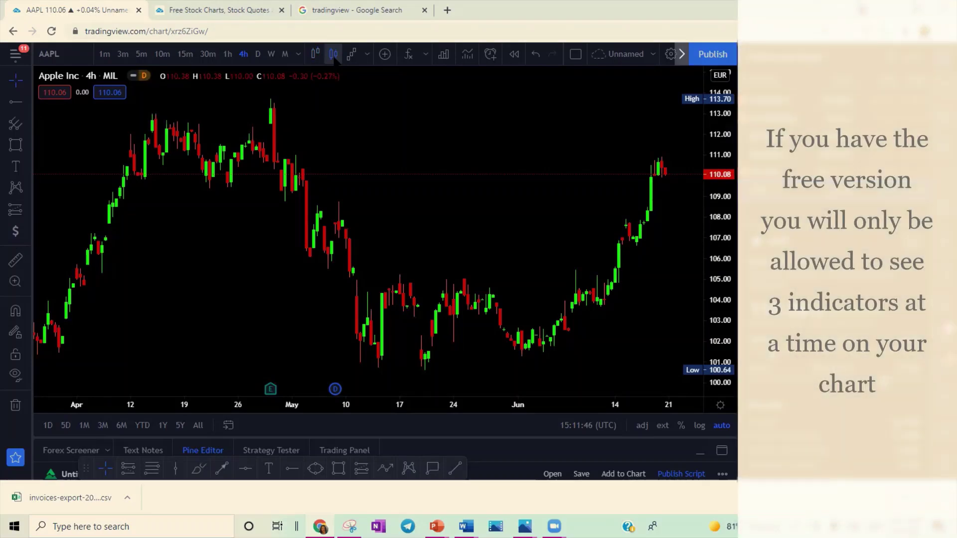
Search the indicators for macd and add "MACD 4C by vkno422 + signal line - squattter" to the chart
{"action": "left_click", "coordinate": [408, 56]}
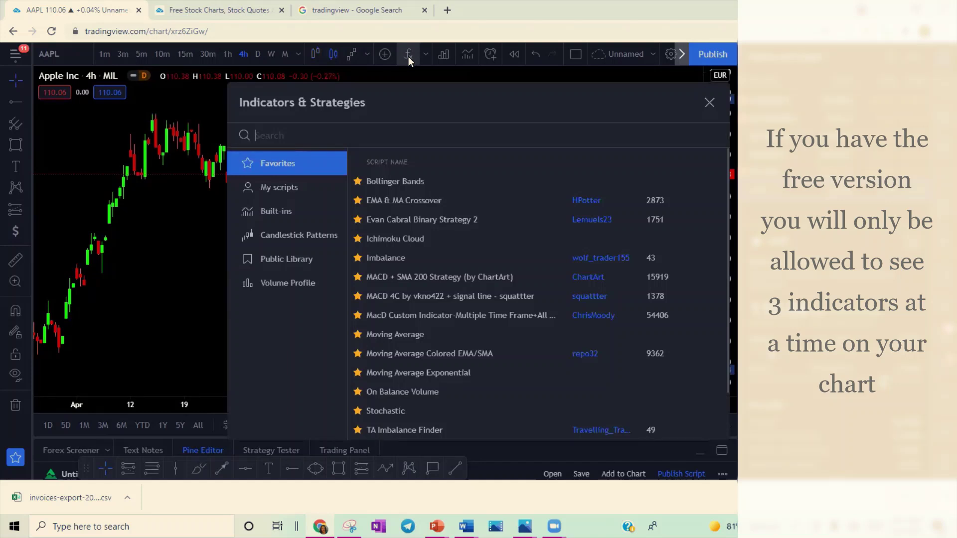
{"action": "type", "text": "macd"}
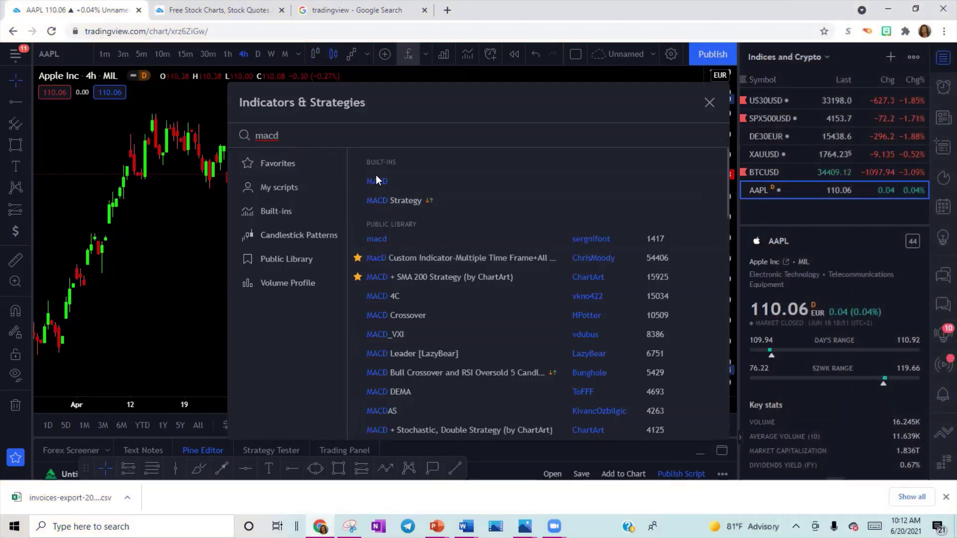
{"action": "scroll", "coordinate": [441, 254], "scroll_direction": "down", "scroll_amount": 1}
{"action": "scroll", "coordinate": [438, 249], "scroll_direction": "down", "scroll_amount": 5}
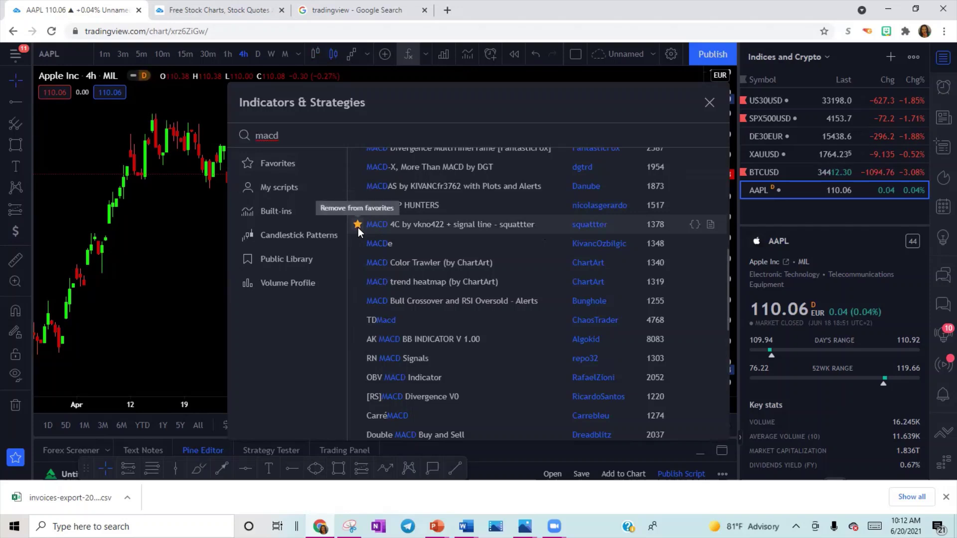
{"action": "left_click", "coordinate": [413, 226]}
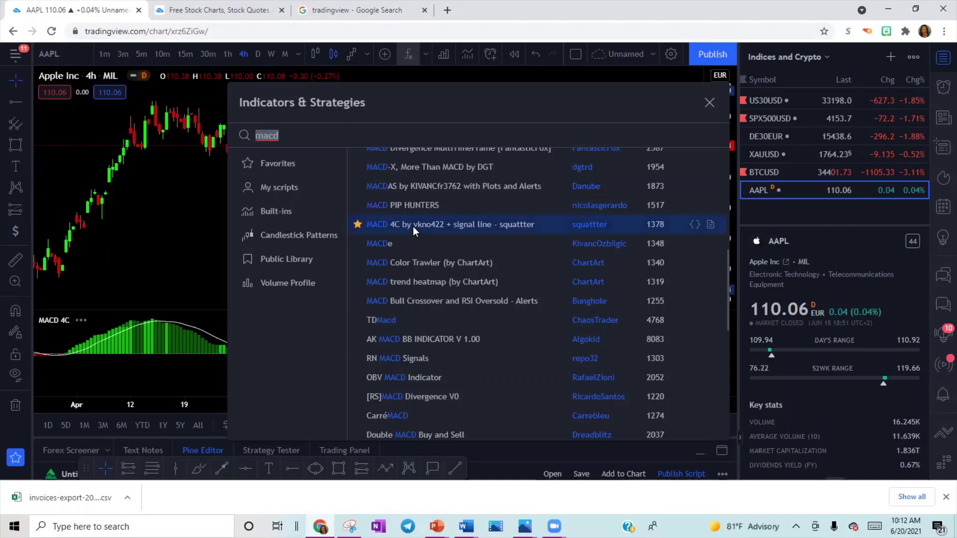
Add three duplicate MACD 4C indicators and remove them again, leaving a single one on the chart
{"action": "triple_click", "coordinate": [415, 226]}
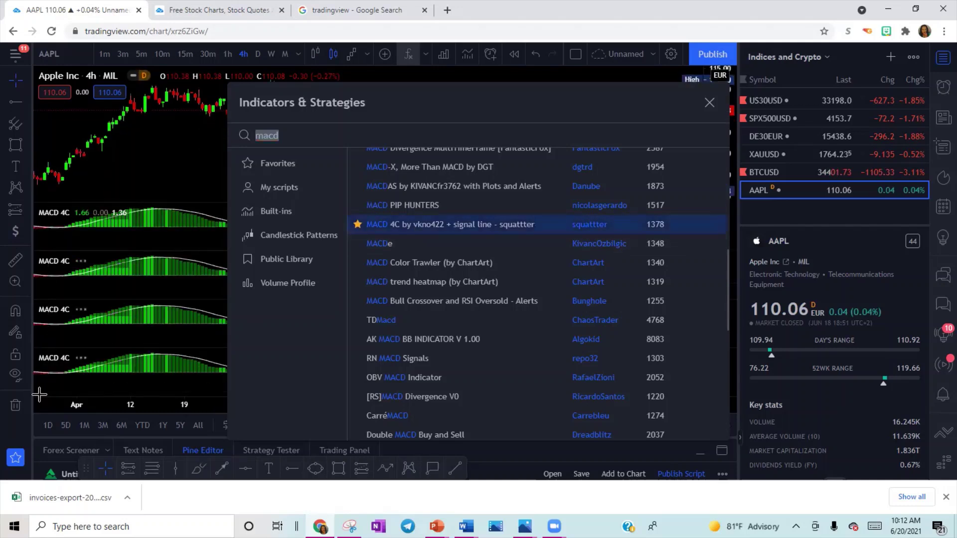
{"action": "mouse_move", "coordinate": [82, 269]}
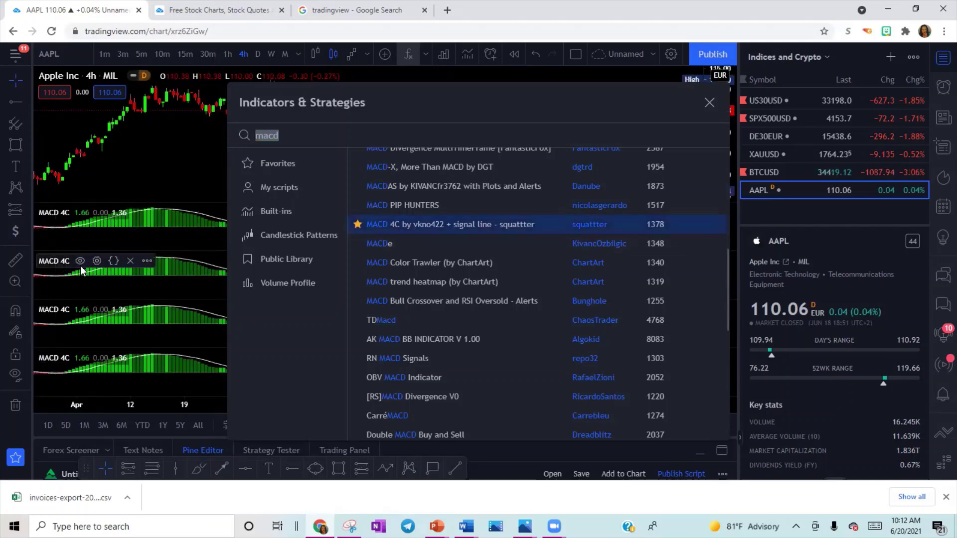
{"action": "left_click", "coordinate": [128, 260]}
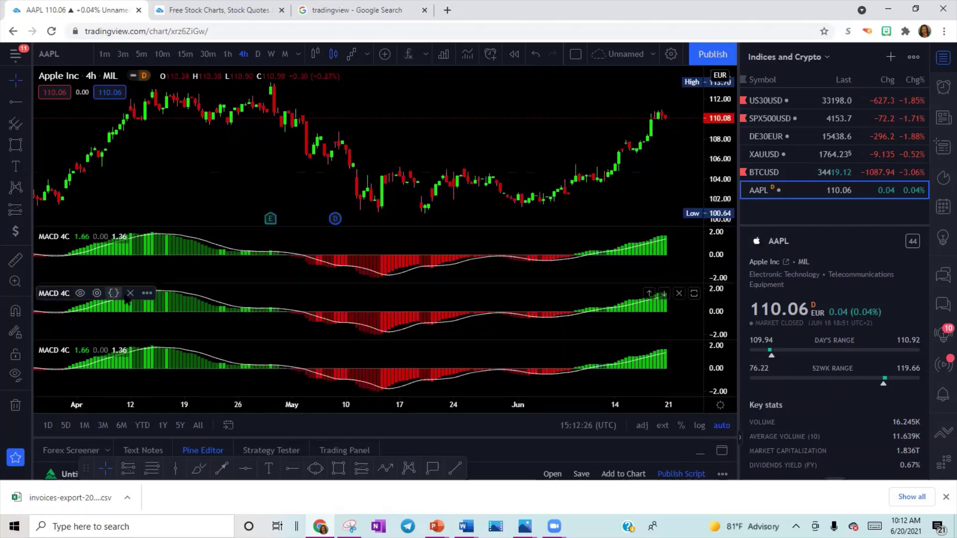
{"action": "left_click", "coordinate": [131, 293]}
{"action": "left_click", "coordinate": [129, 340]}
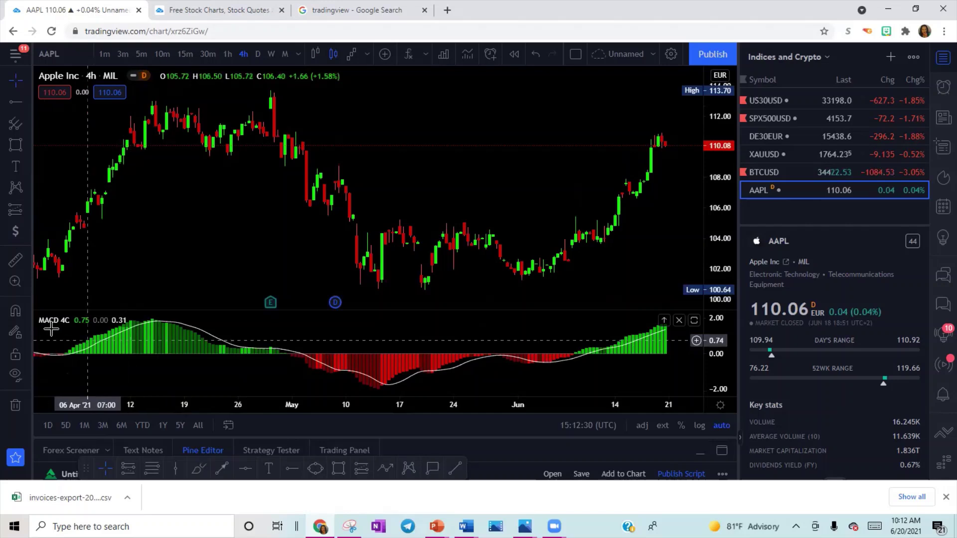
{"action": "mouse_move", "coordinate": [59, 327]}
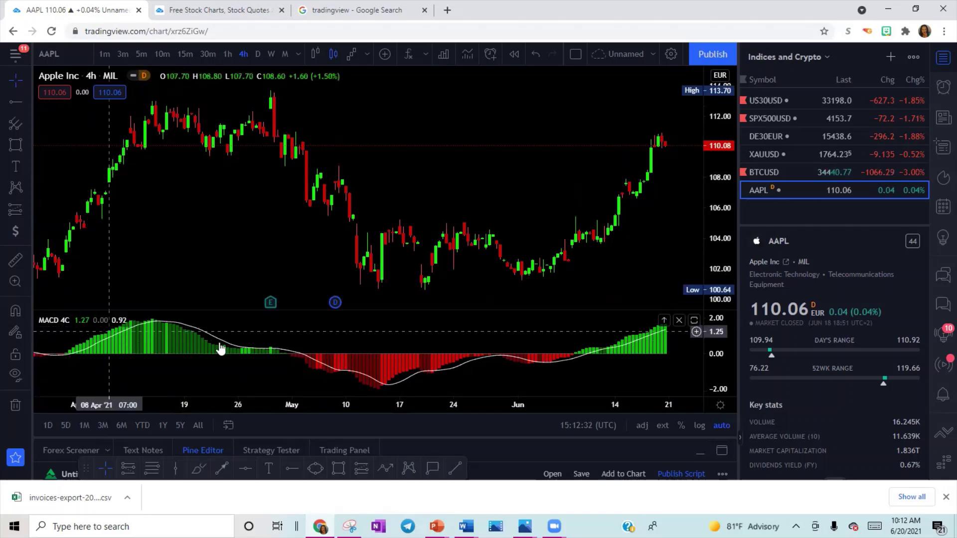
Search the indicators for "EMA & MA" and add EMA & MA Crossover to the chart
{"action": "left_click", "coordinate": [409, 55]}
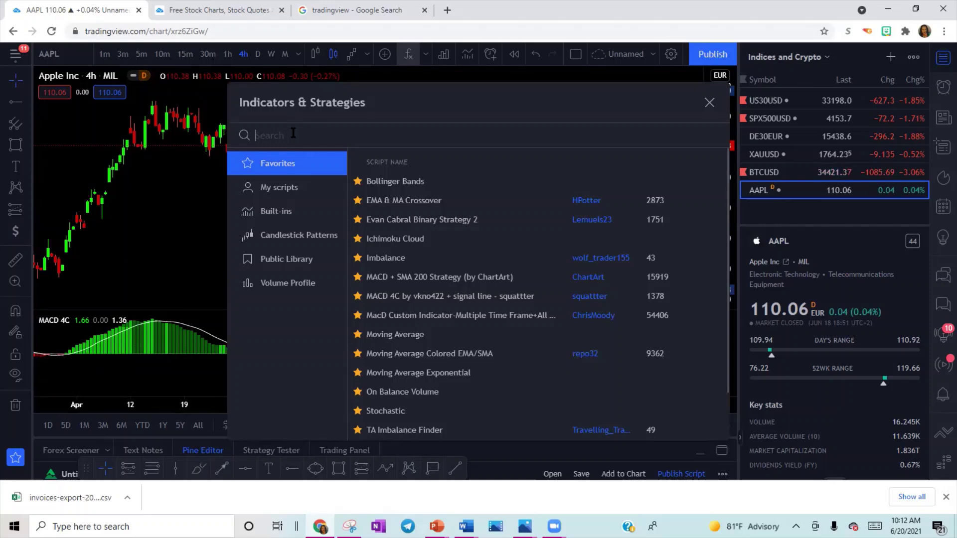
{"action": "type", "text": "EMA"}
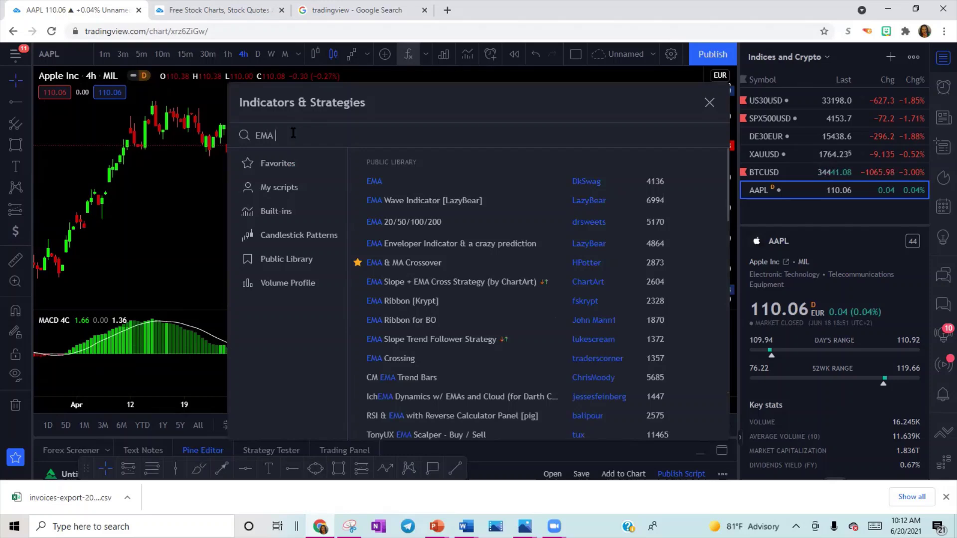
{"action": "type", "text": " &"}
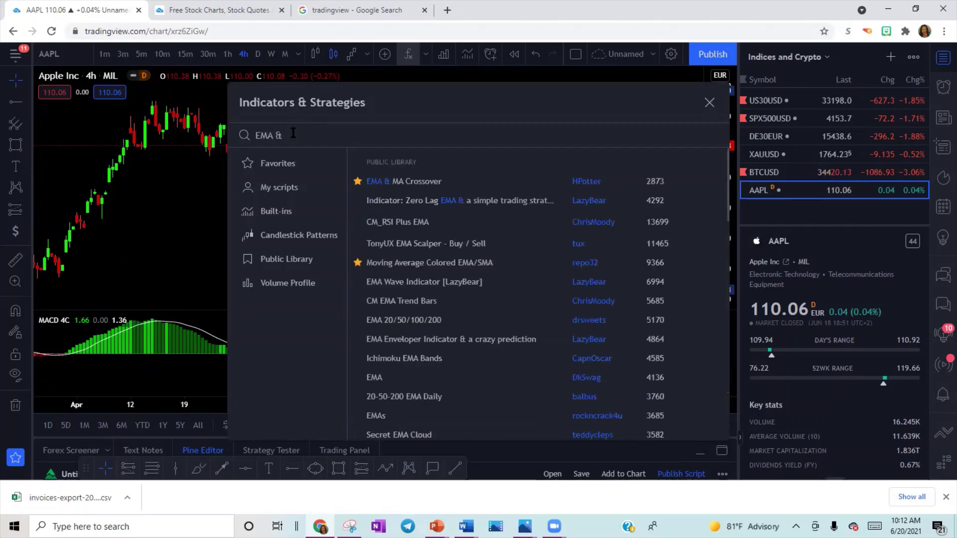
{"action": "type", "text": "MA"}
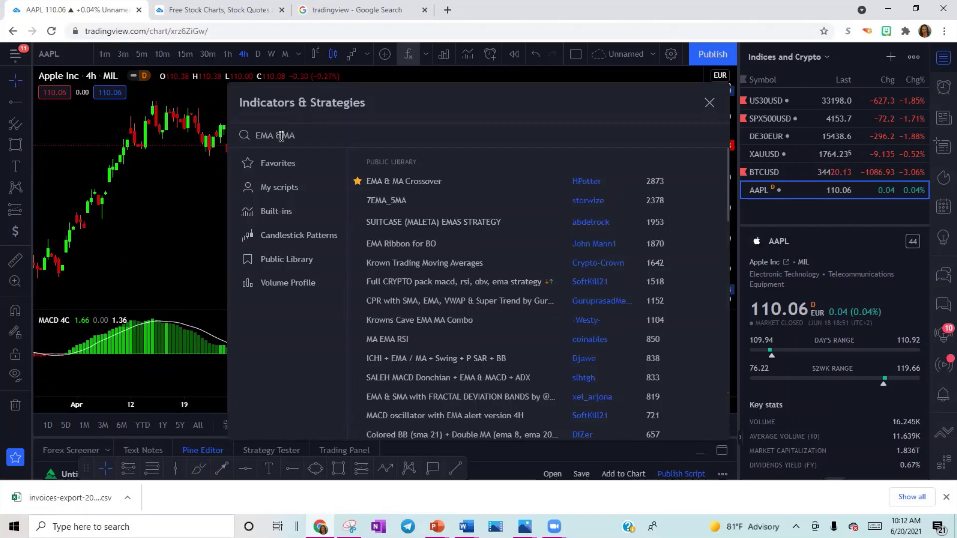
{"action": "left_click", "coordinate": [281, 136]}
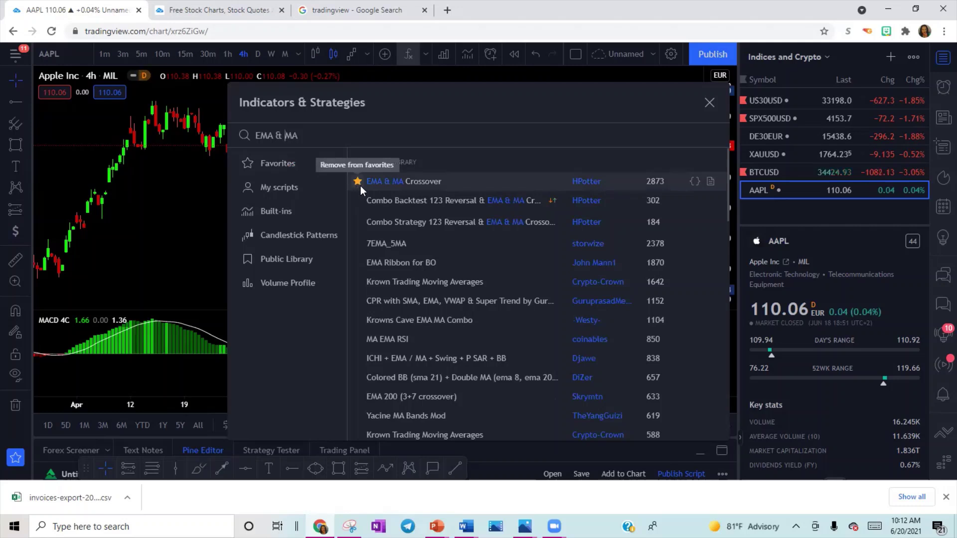
{"action": "left_click", "coordinate": [407, 183]}
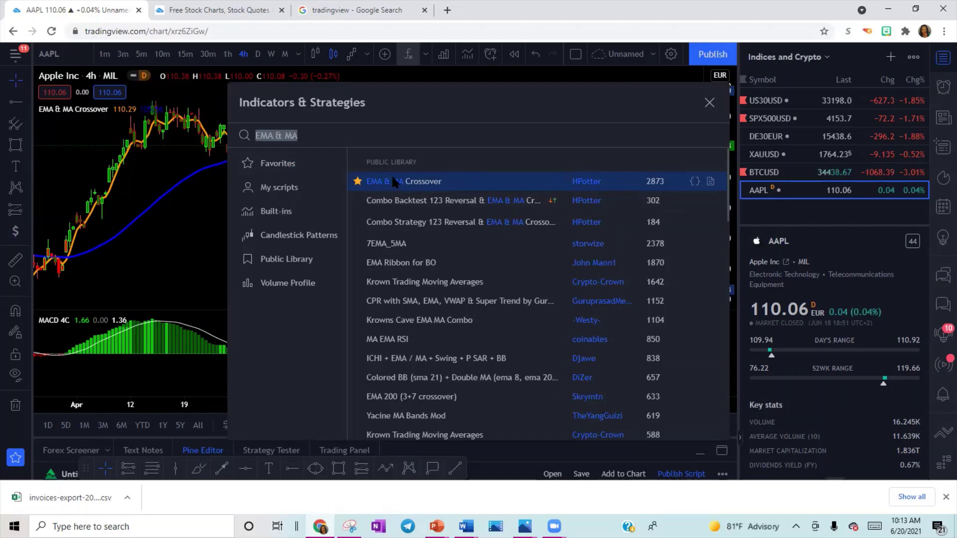
Search the indicators for "moving", add Moving Average Exponential to the chart, and leave the indicator library
{"action": "left_click_drag", "start_coordinate": [315, 140], "coordinate": [245, 138]}
{"action": "type", "text": "m"}
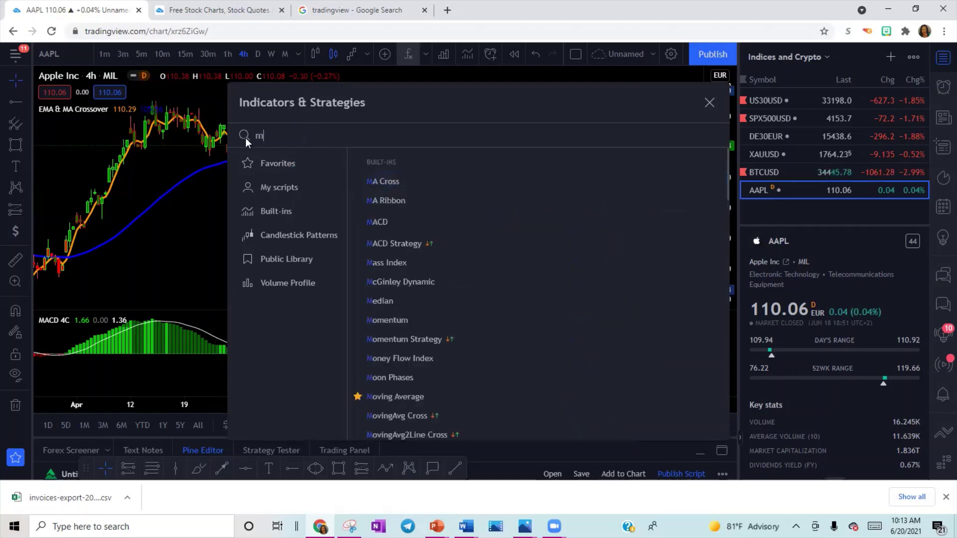
{"action": "type", "text": "oving"}
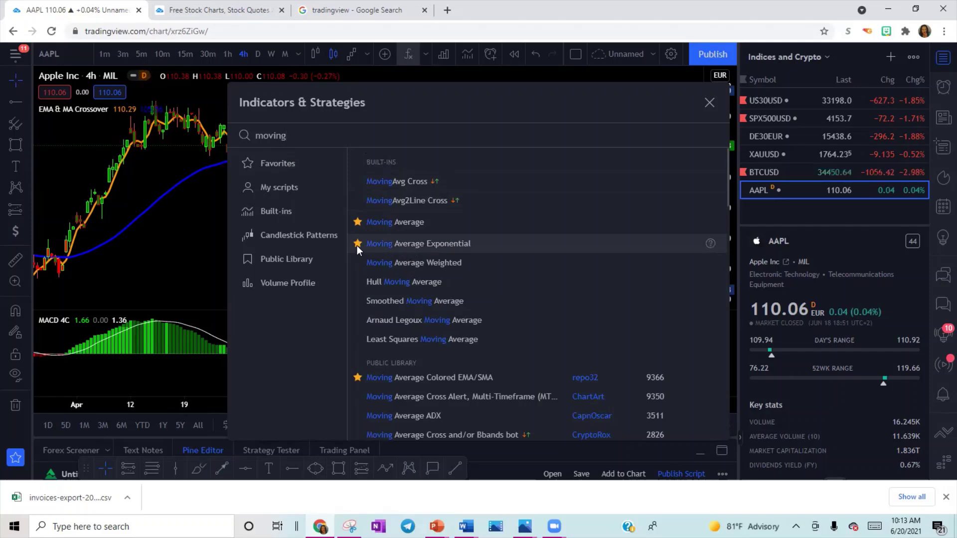
{"action": "left_click", "coordinate": [399, 246]}
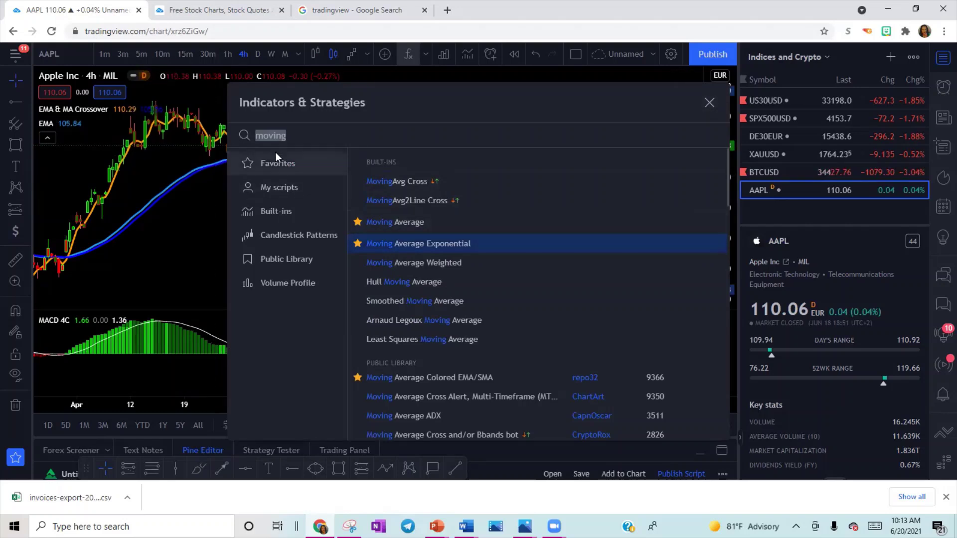
{"action": "left_click", "coordinate": [708, 104]}
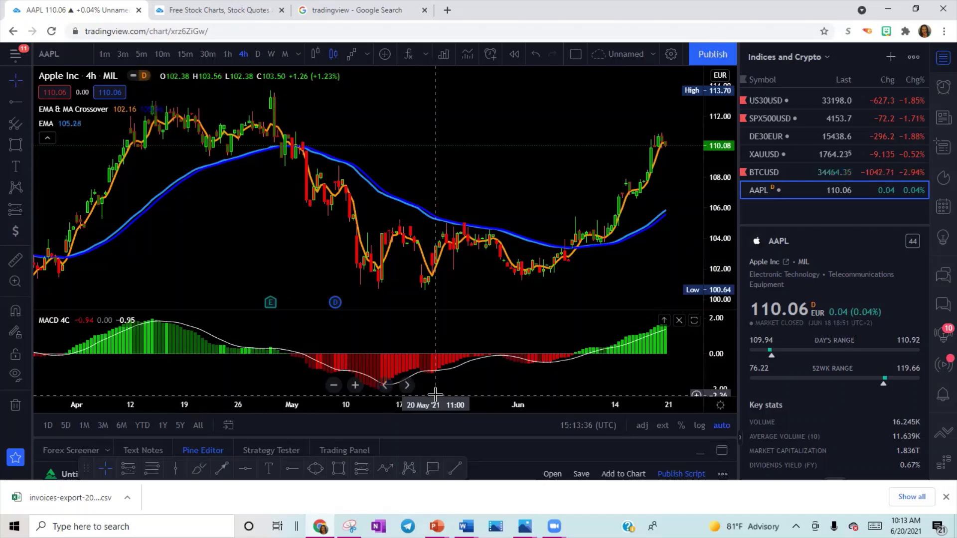
Examine the LengthMA and LengthEMA inputs in the settings of the EMA & MA Crossover indicator
{"action": "mouse_move", "coordinate": [55, 111]}
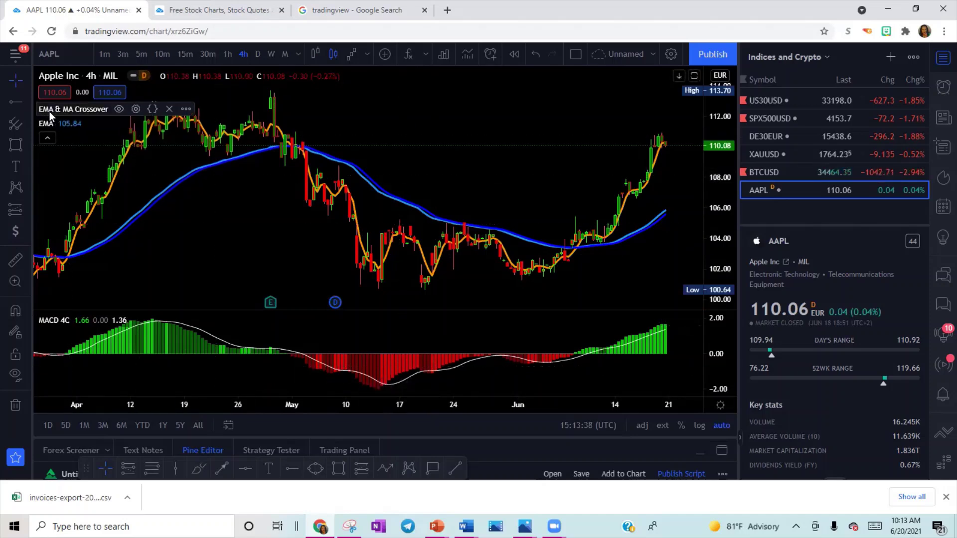
{"action": "left_click", "coordinate": [136, 109]}
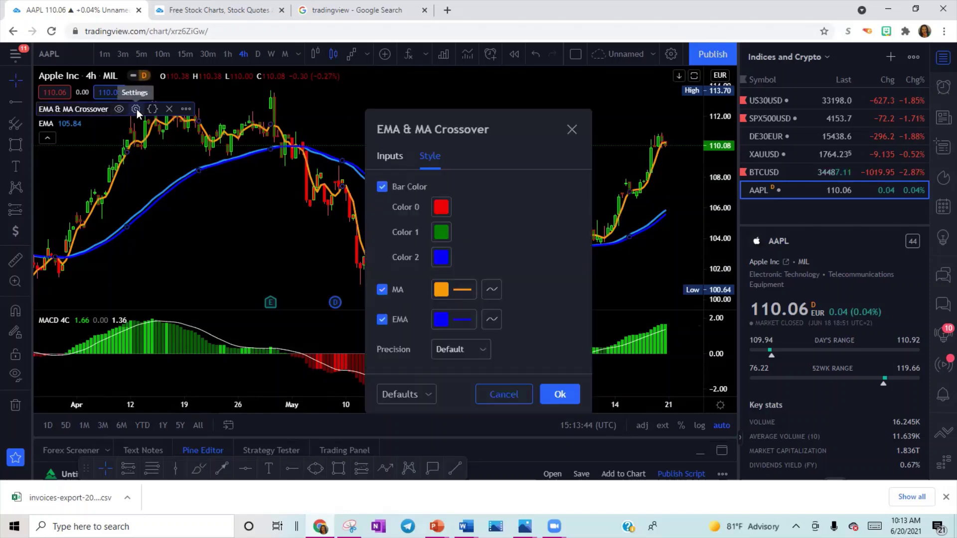
{"action": "left_click", "coordinate": [385, 157]}
{"action": "left_click", "coordinate": [434, 192]}
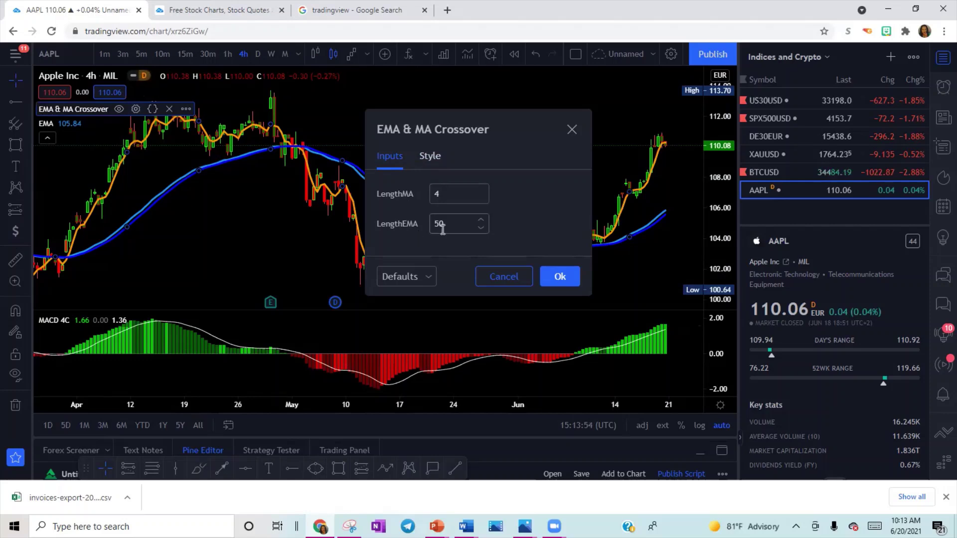
{"action": "left_click_drag", "start_coordinate": [443, 193], "coordinate": [426, 193]}
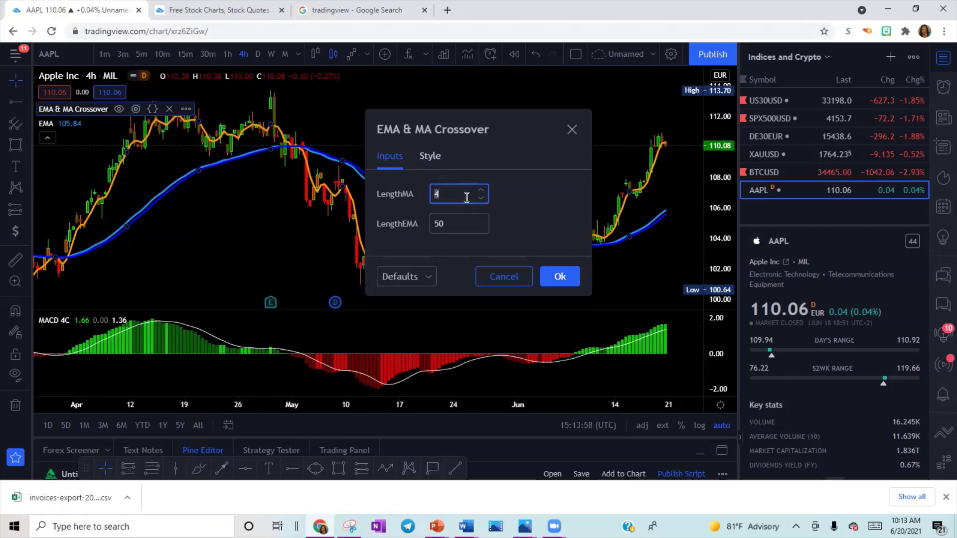
{"action": "key", "text": "BackSpace"}
{"action": "left_click_drag", "start_coordinate": [440, 220], "coordinate": [426, 219]}
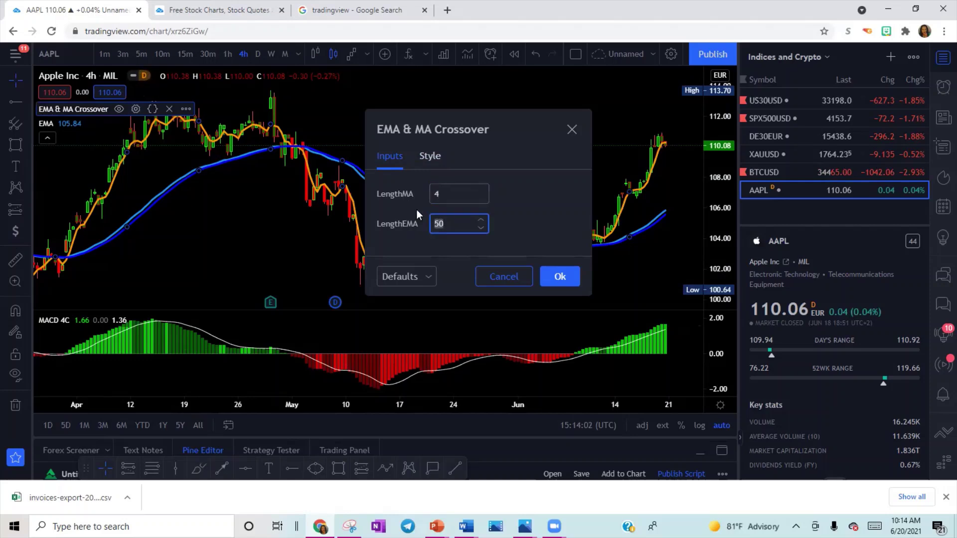
Color the EMA & MA Crossover's MA line bright green and its EMA line dark red
{"action": "left_click", "coordinate": [439, 161]}
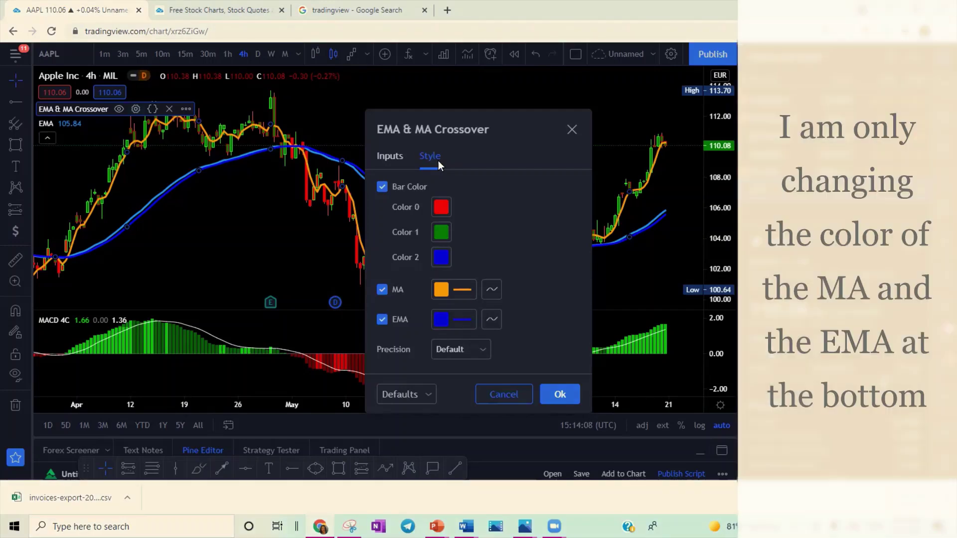
{"action": "left_click", "coordinate": [441, 289]}
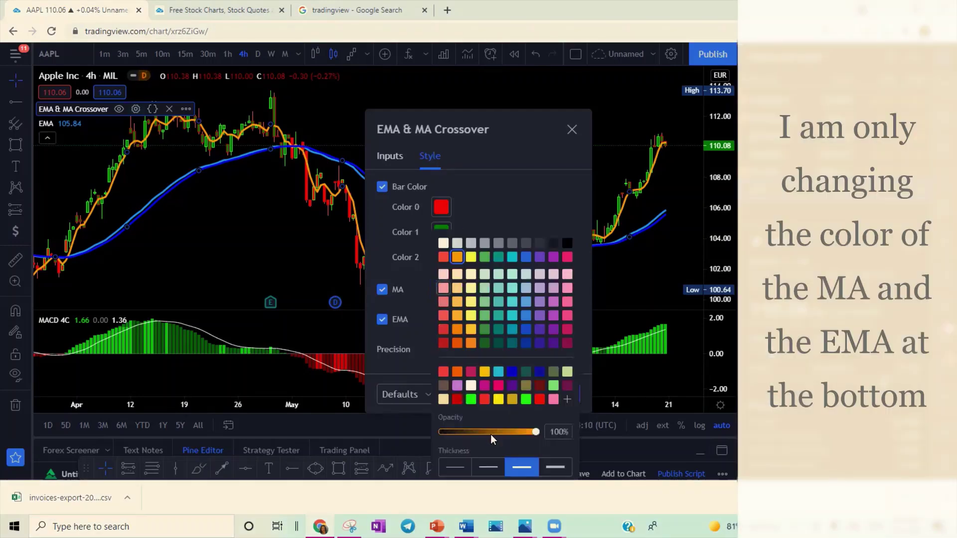
{"action": "left_click", "coordinate": [471, 399]}
{"action": "left_click", "coordinate": [506, 179]}
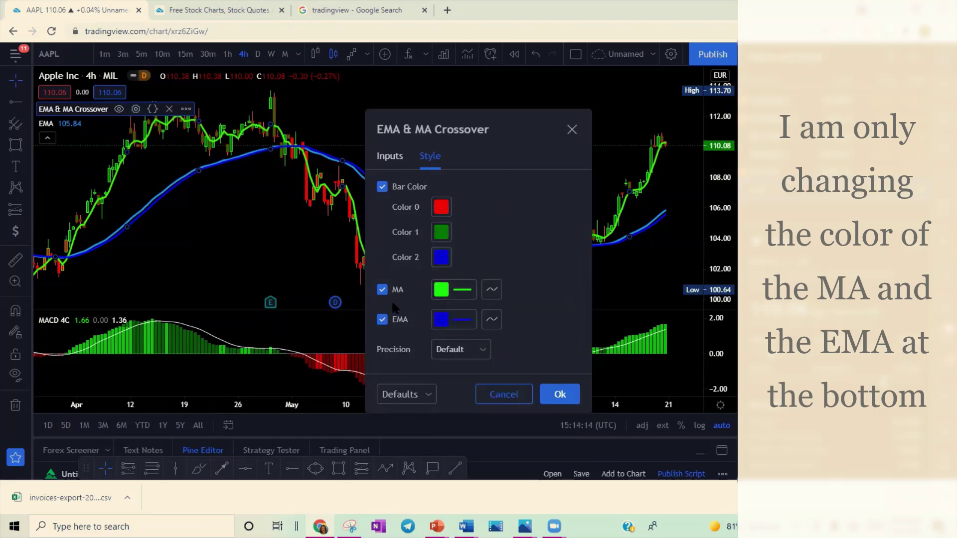
{"action": "left_click", "coordinate": [439, 323]}
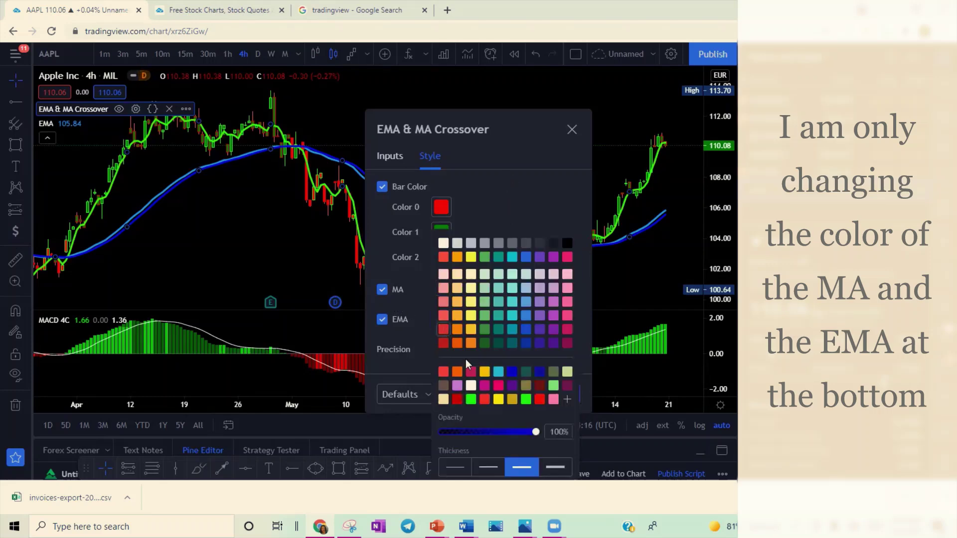
{"action": "left_click", "coordinate": [456, 400]}
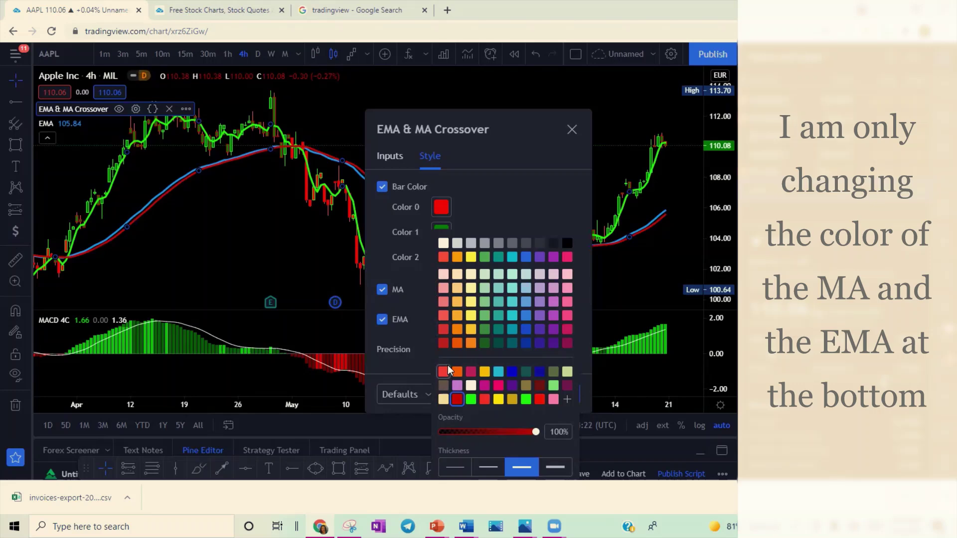
{"action": "left_click", "coordinate": [495, 207]}
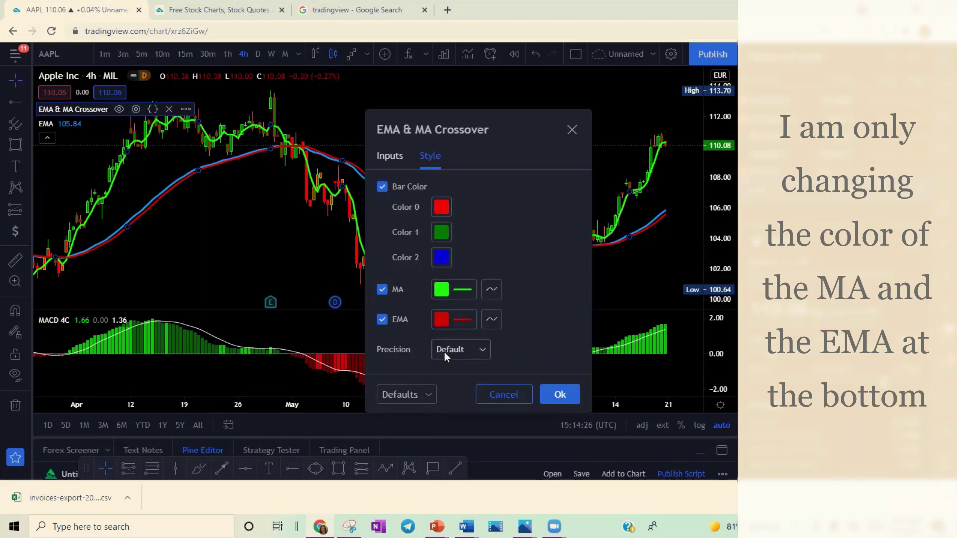
Try the available thicknesses on the green MA line, ending on the second-thickest one
{"action": "left_click", "coordinate": [450, 294]}
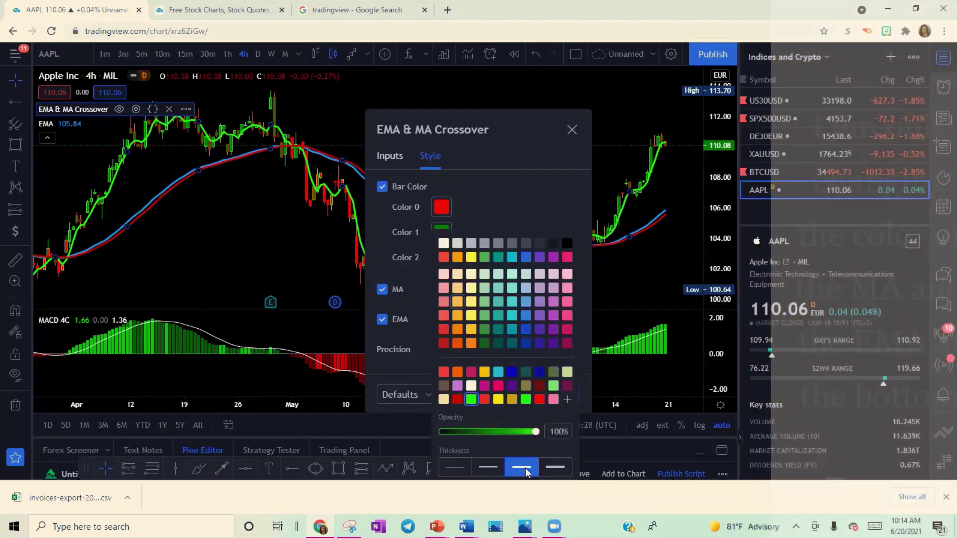
{"action": "left_click", "coordinate": [450, 469]}
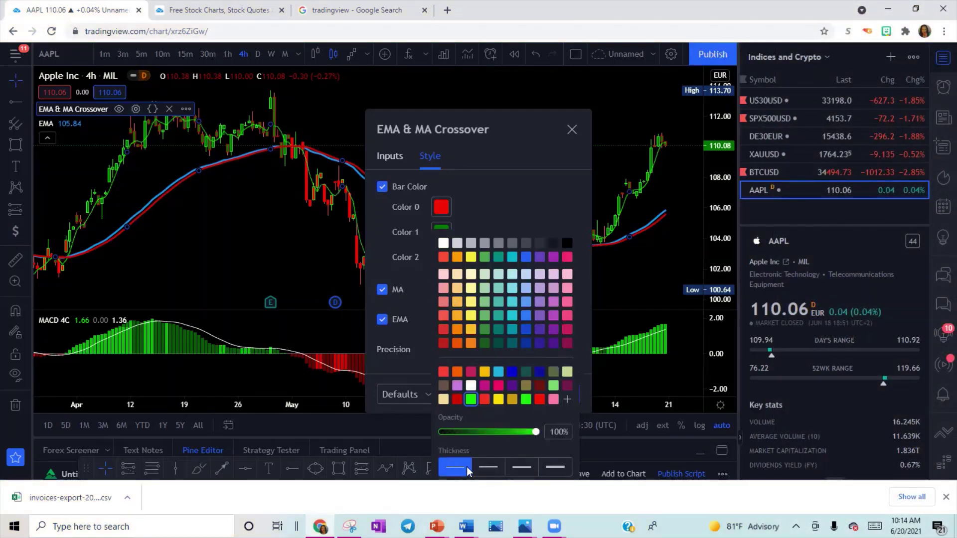
{"action": "left_click", "coordinate": [488, 468]}
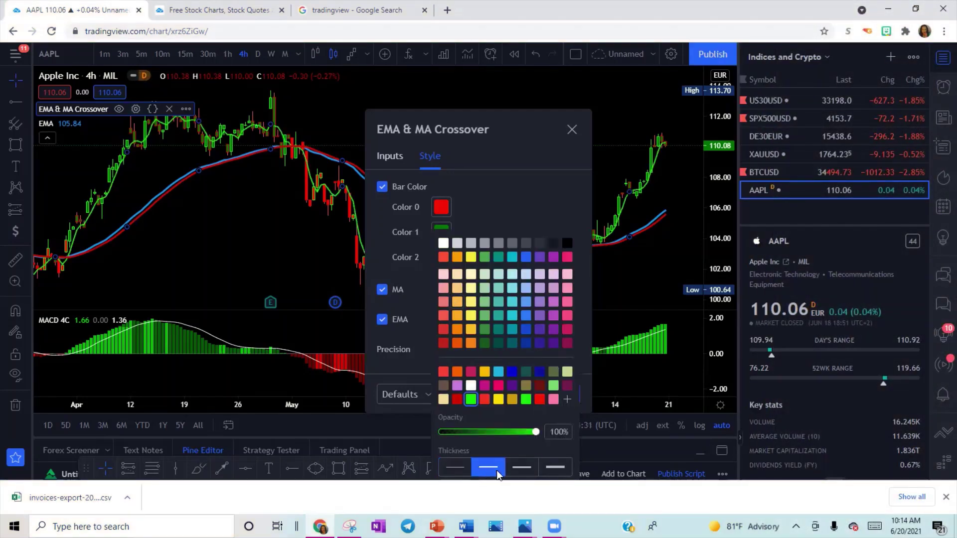
{"action": "left_click", "coordinate": [555, 468]}
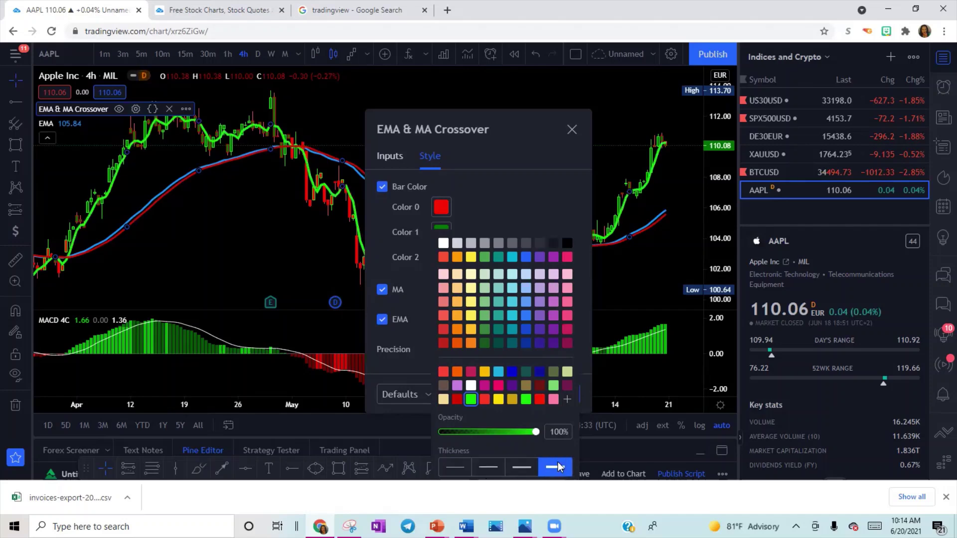
{"action": "left_click", "coordinate": [454, 472]}
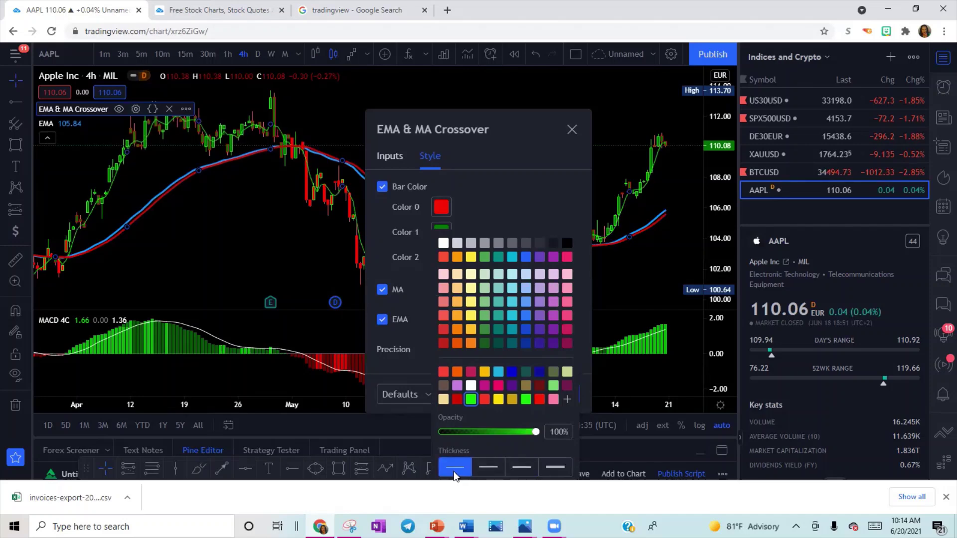
{"action": "left_click", "coordinate": [518, 468]}
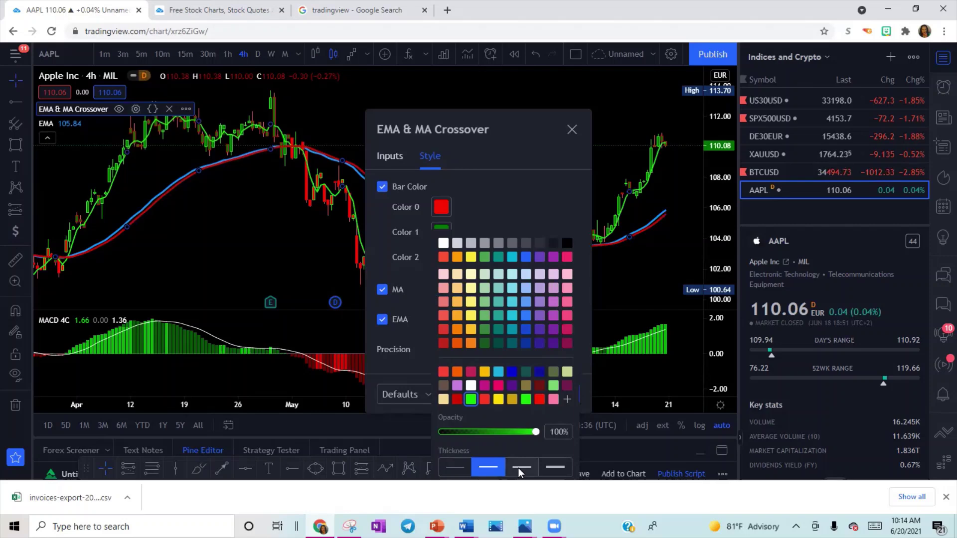
{"action": "left_click", "coordinate": [483, 178]}
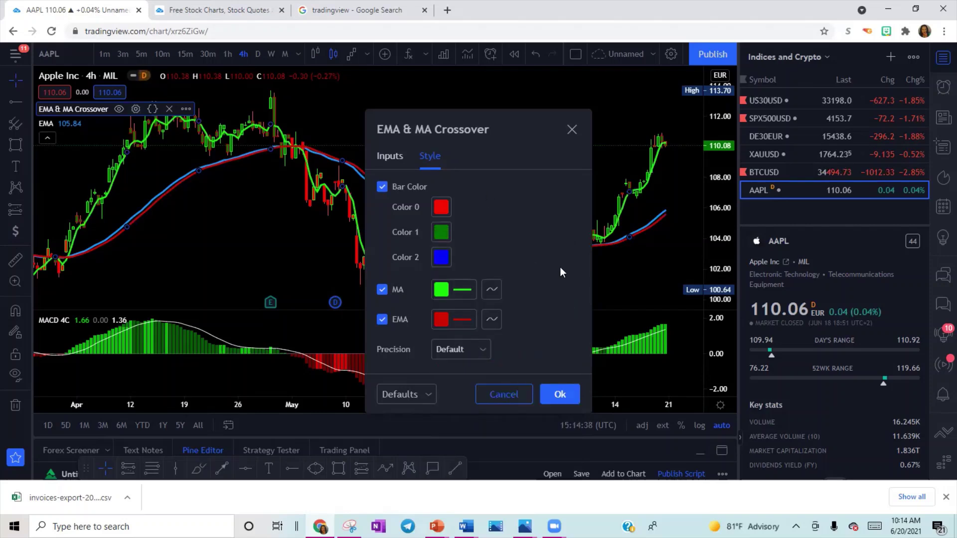
Save the EMA & MA Crossover settings as default and apply them to the chart
{"action": "left_click", "coordinate": [426, 394]}
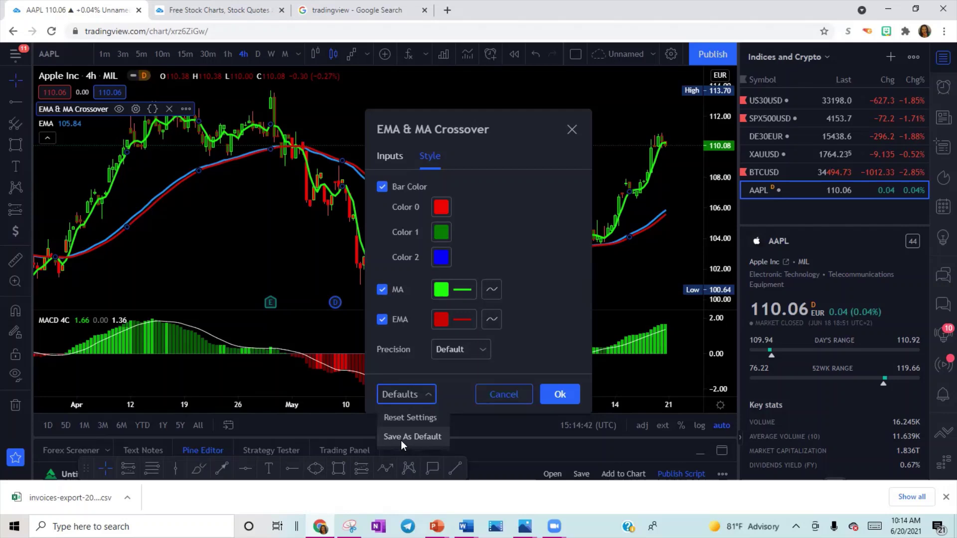
{"action": "left_click", "coordinate": [402, 437]}
{"action": "left_click", "coordinate": [556, 395]}
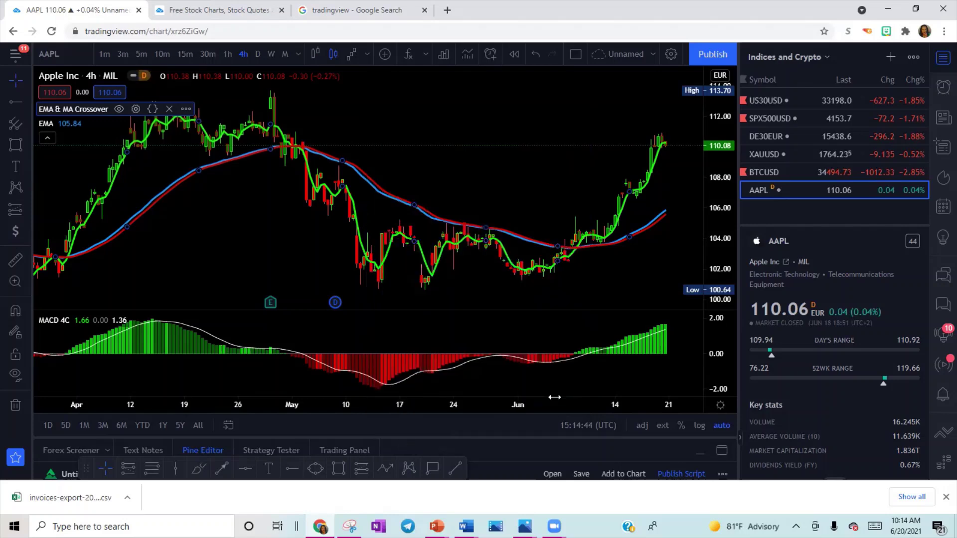
Set the Length of the separate EMA indicator to 200
{"action": "mouse_move", "coordinate": [42, 123]}
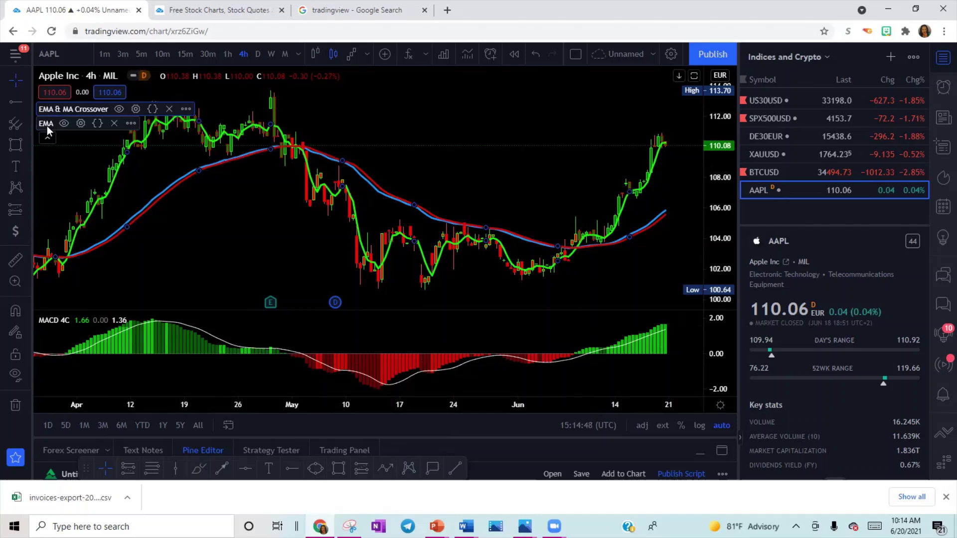
{"action": "left_click", "coordinate": [81, 123]}
{"action": "left_click", "coordinate": [390, 215]}
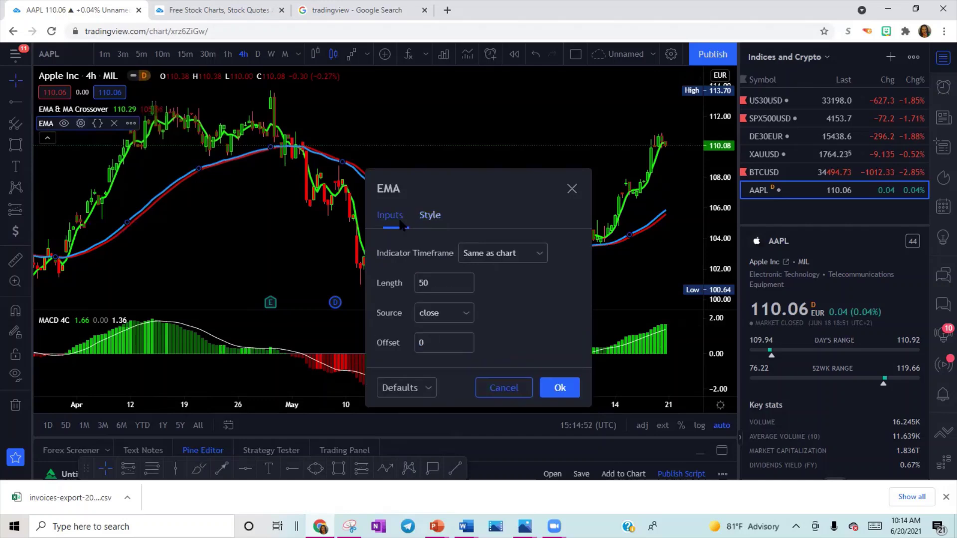
{"action": "left_click", "coordinate": [418, 284]}
{"action": "double_click", "coordinate": [415, 280]}
{"action": "type", "text": "200"}
Make the EMA indicator's line white and compare thicknesses, settling on the second-thinnest one
{"action": "left_click", "coordinate": [432, 218]}
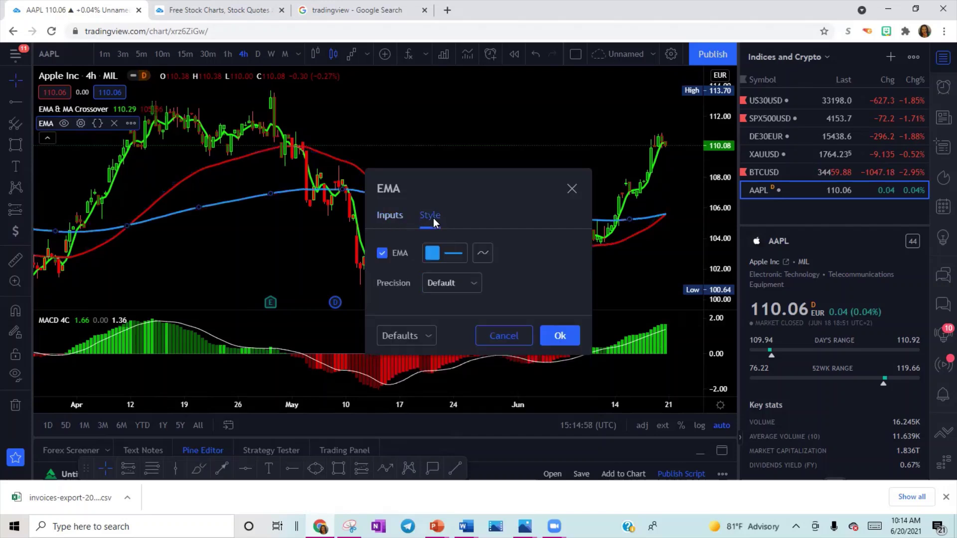
{"action": "left_click", "coordinate": [439, 254]}
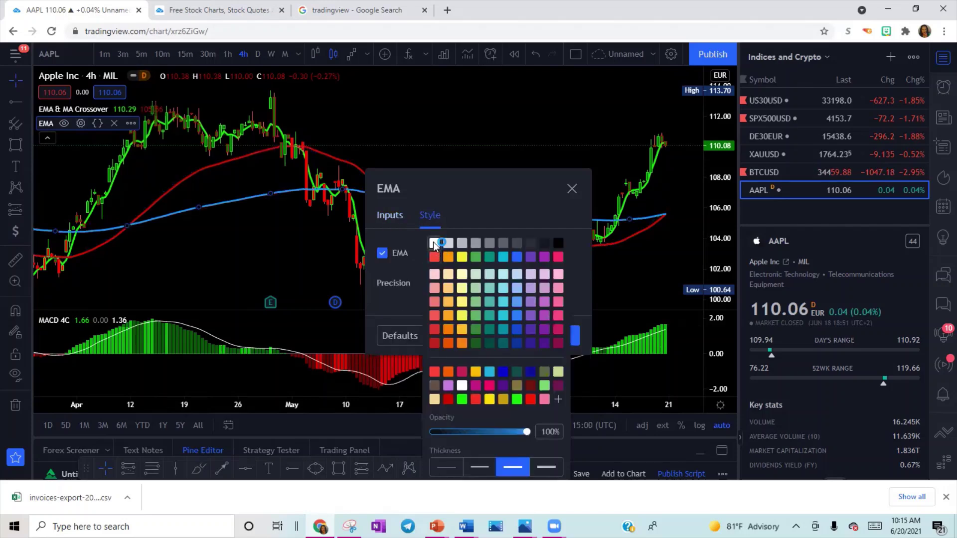
{"action": "left_click", "coordinate": [434, 243]}
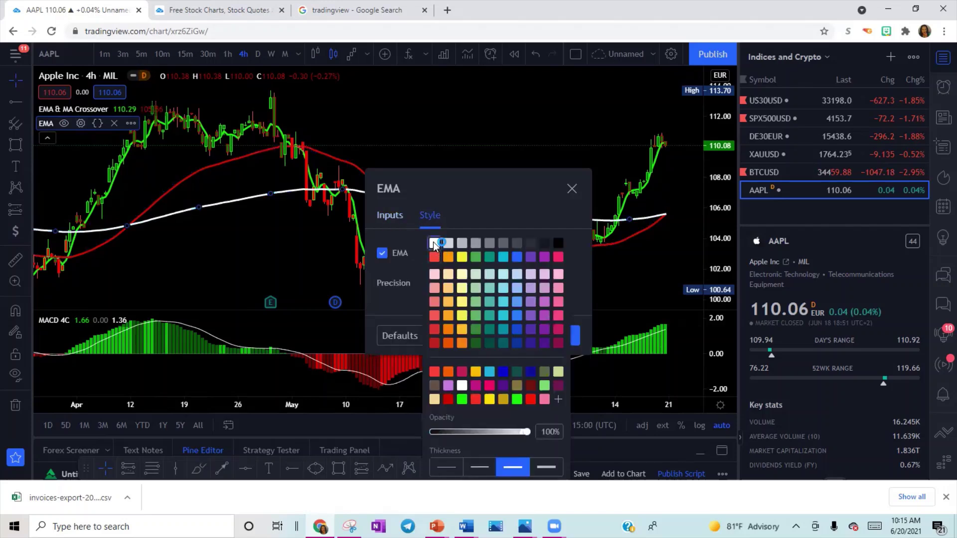
{"action": "left_click", "coordinate": [478, 467]}
{"action": "left_click", "coordinate": [451, 468]}
{"action": "left_click", "coordinate": [513, 468]}
{"action": "left_click", "coordinate": [479, 467]}
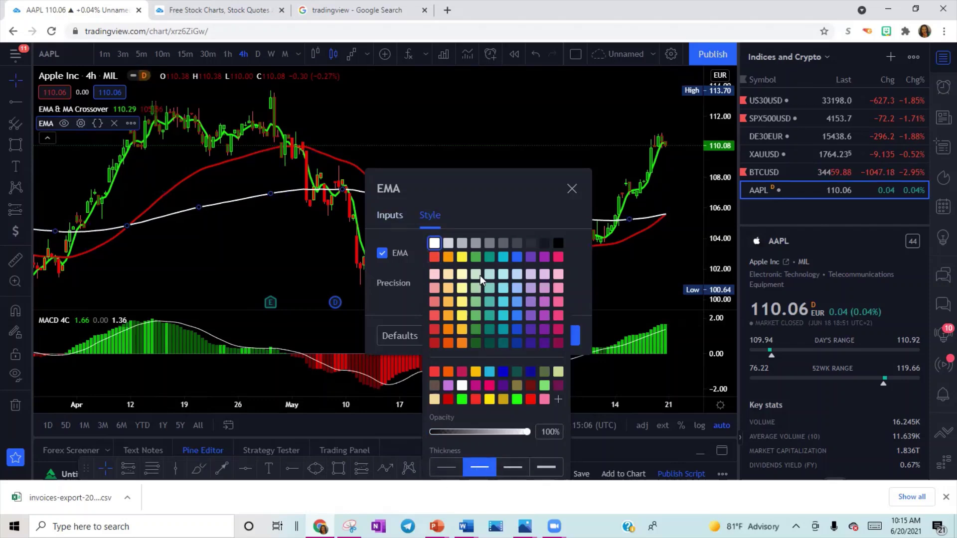
Save the EMA indicator's settings as default and apply them to the chart
{"action": "left_click", "coordinate": [398, 336]}
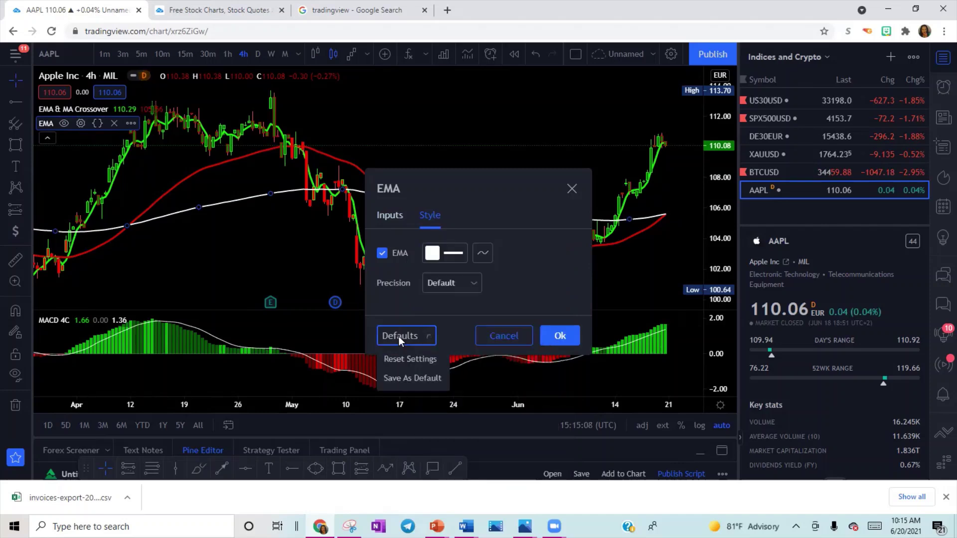
{"action": "left_click", "coordinate": [412, 379]}
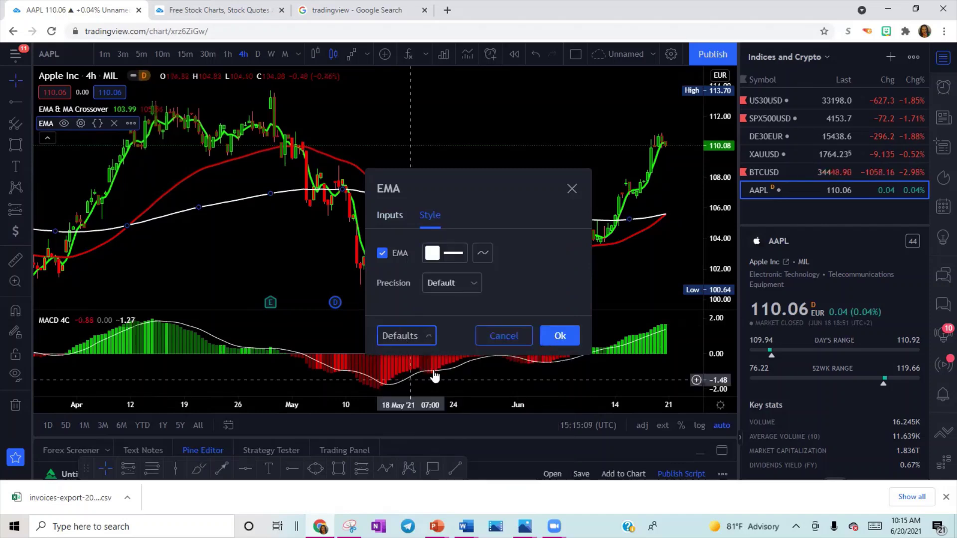
{"action": "left_click", "coordinate": [556, 338]}
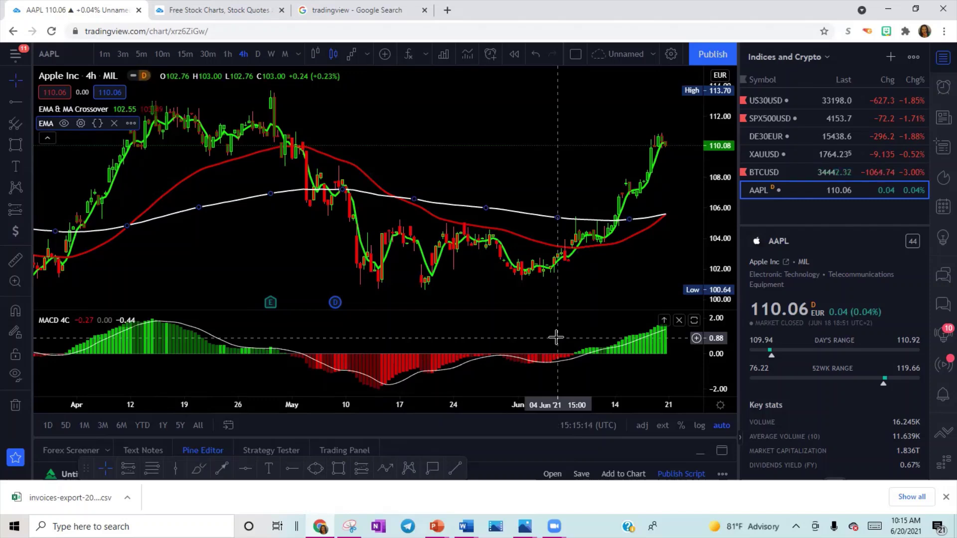
Hide the EMA and the EMA & MA Crossover indicators on the chart
{"action": "left_click", "coordinate": [64, 123]}
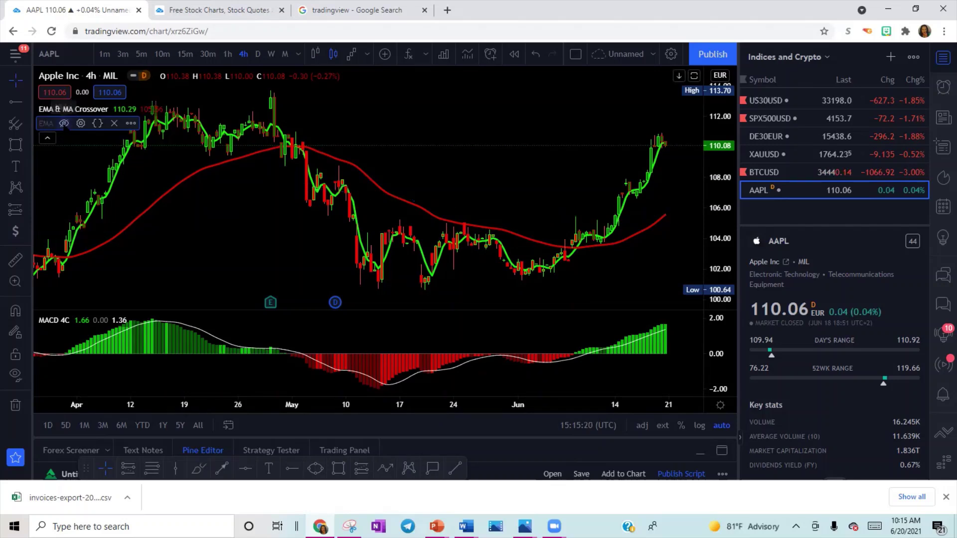
{"action": "left_click", "coordinate": [116, 109]}
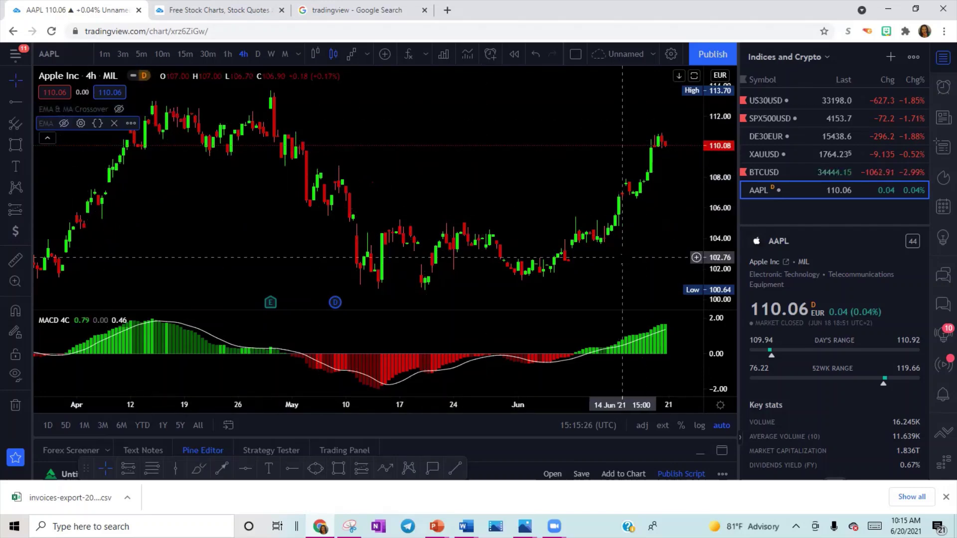
Start an indicator template named 50/4 for the current indicators, and close it without saving
{"action": "left_click", "coordinate": [468, 55]}
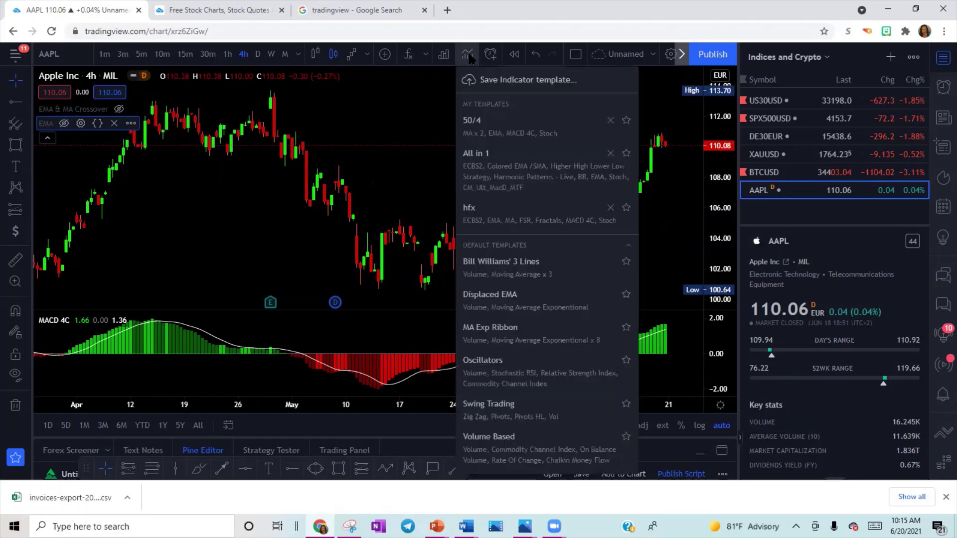
{"action": "left_click", "coordinate": [497, 79]}
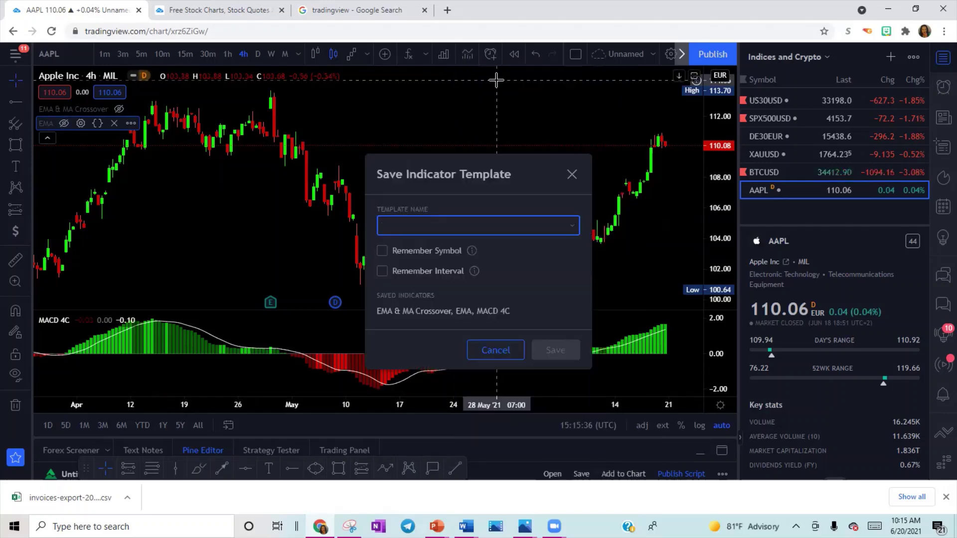
{"action": "type", "text": "0/4"}
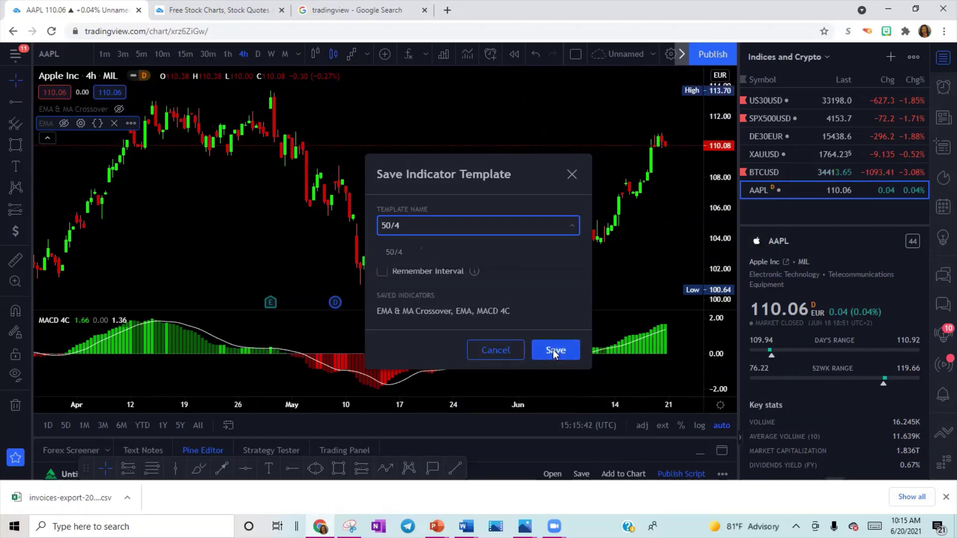
{"action": "left_click", "coordinate": [572, 174]}
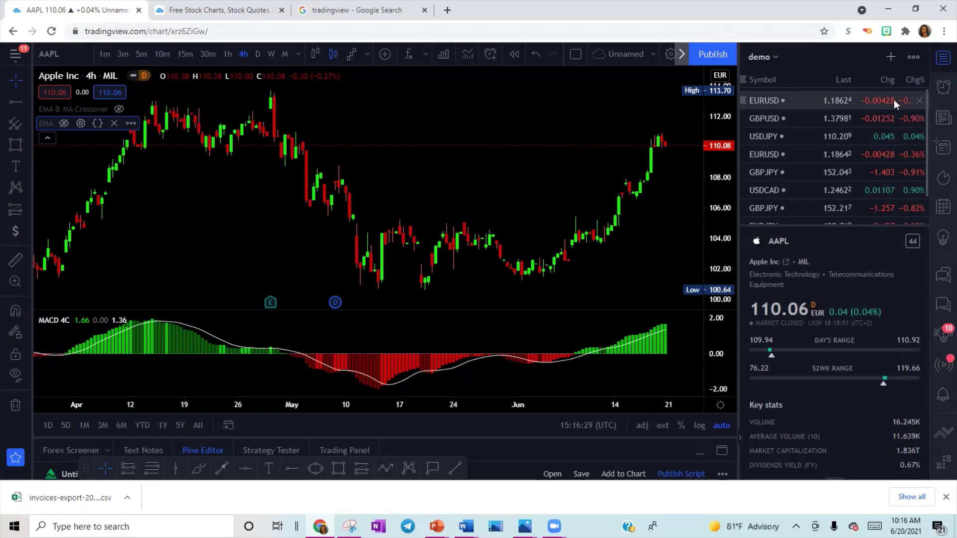
Remove every remaining symbol from the demo watchlist
{"action": "left_click", "coordinate": [919, 100]}
{"action": "left_click", "coordinate": [919, 100]}
{"action": "left_click", "coordinate": [919, 100]}
{"action": "left_click", "coordinate": [919, 99]}
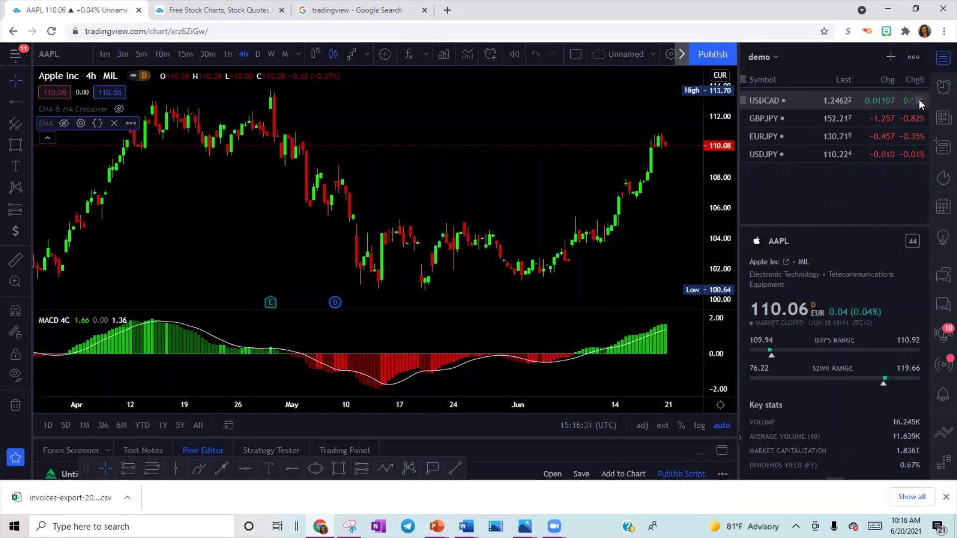
{"action": "left_click", "coordinate": [919, 100]}
{"action": "left_click", "coordinate": [919, 100]}
{"action": "left_click", "coordinate": [919, 100]}
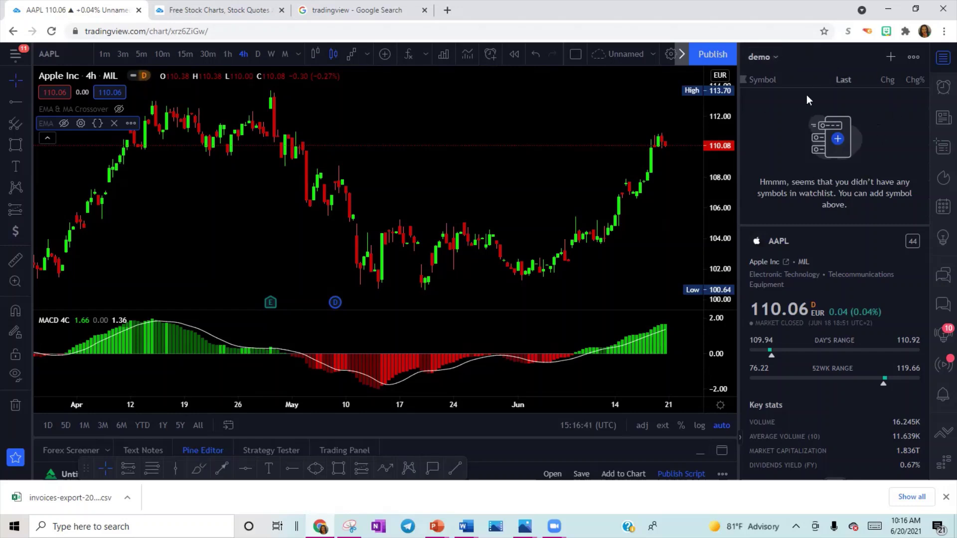
Add AUDNZD, AUDUSD and GBPJPY to the demo watchlist together, searching all markets, and open GBPJPY on the chart
{"action": "left_click", "coordinate": [888, 56]}
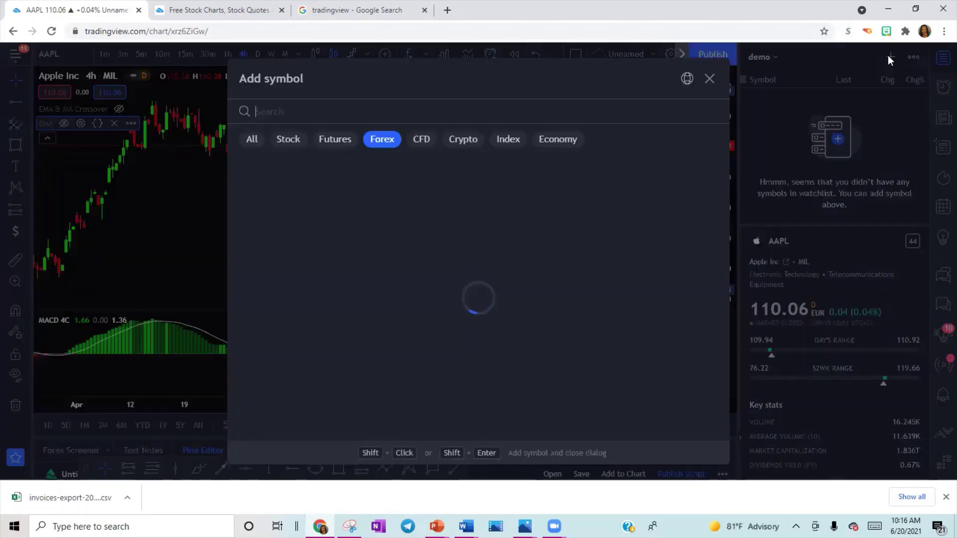
{"action": "left_click", "coordinate": [253, 141]}
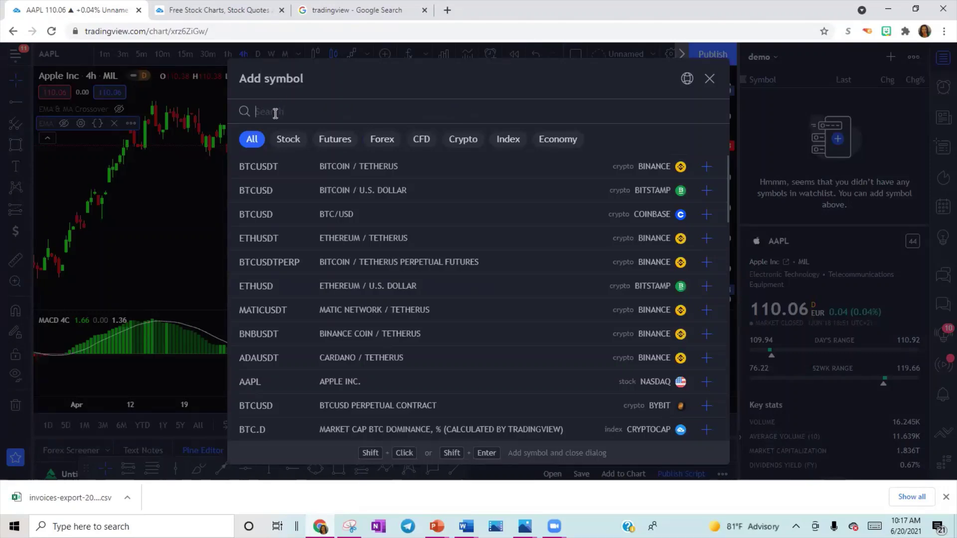
{"action": "type", "text": "A"}
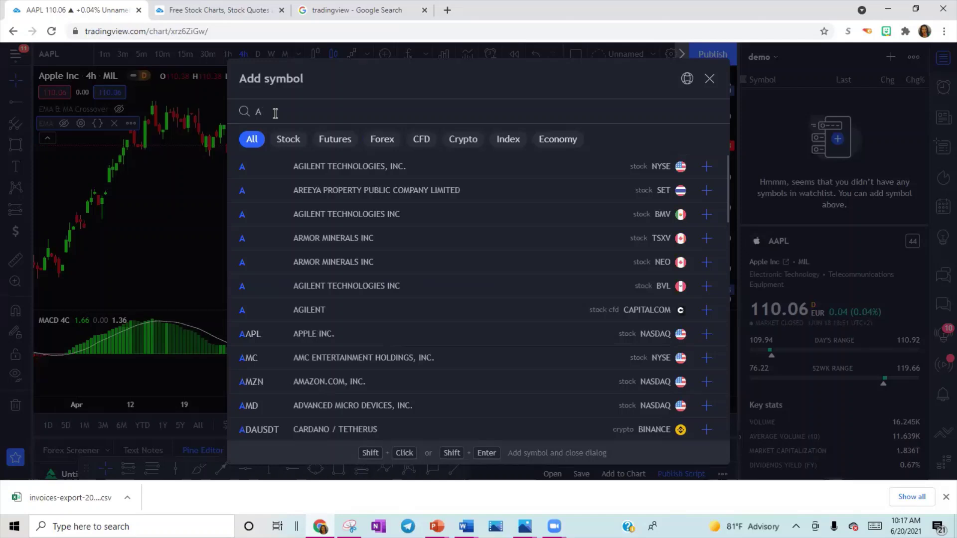
{"action": "type", "text": "UDNZD"}
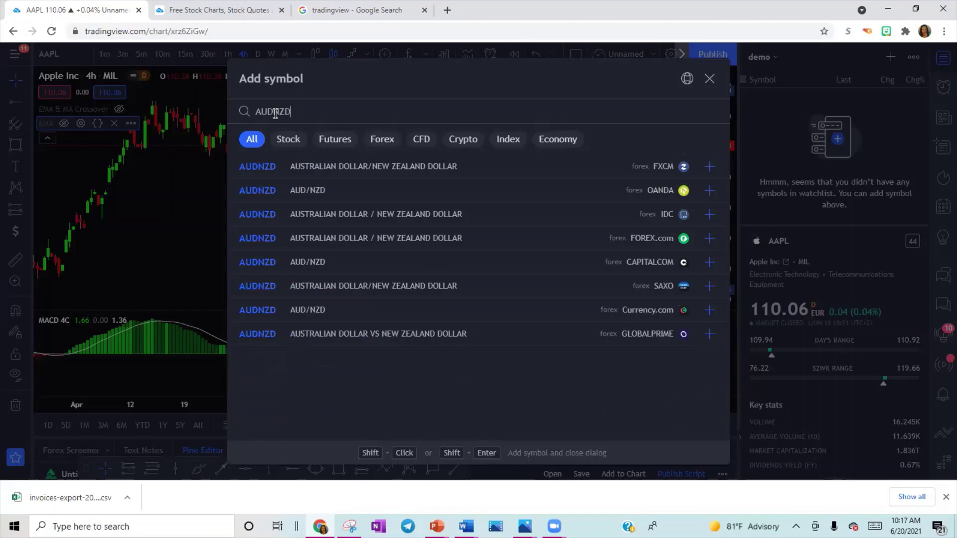
{"action": "type", "text": ", "}
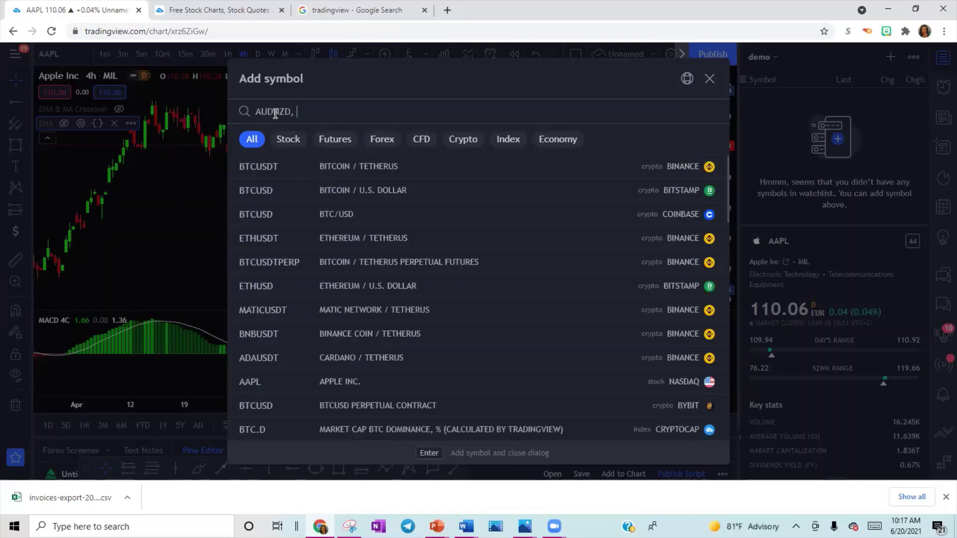
{"action": "type", "text": "AUDUS"}
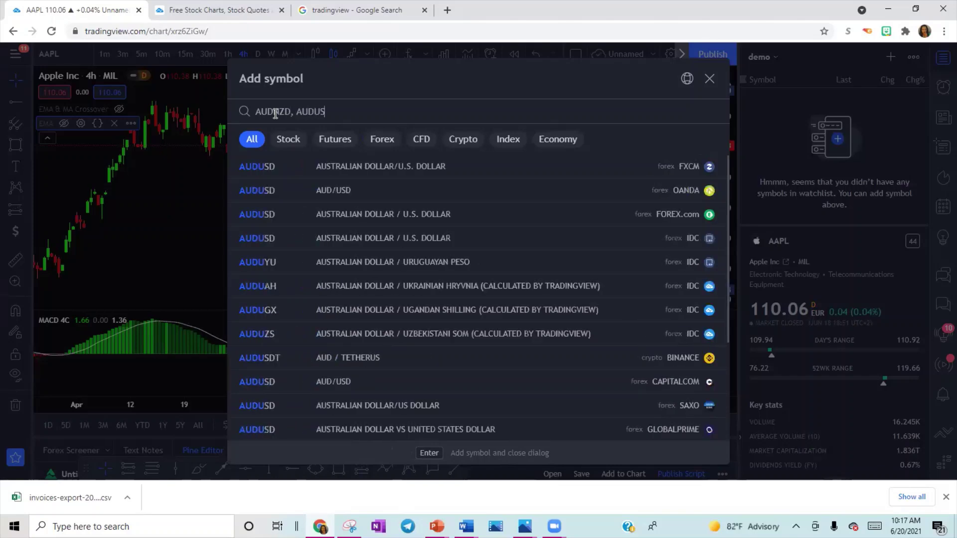
{"action": "type", "text": "D,"}
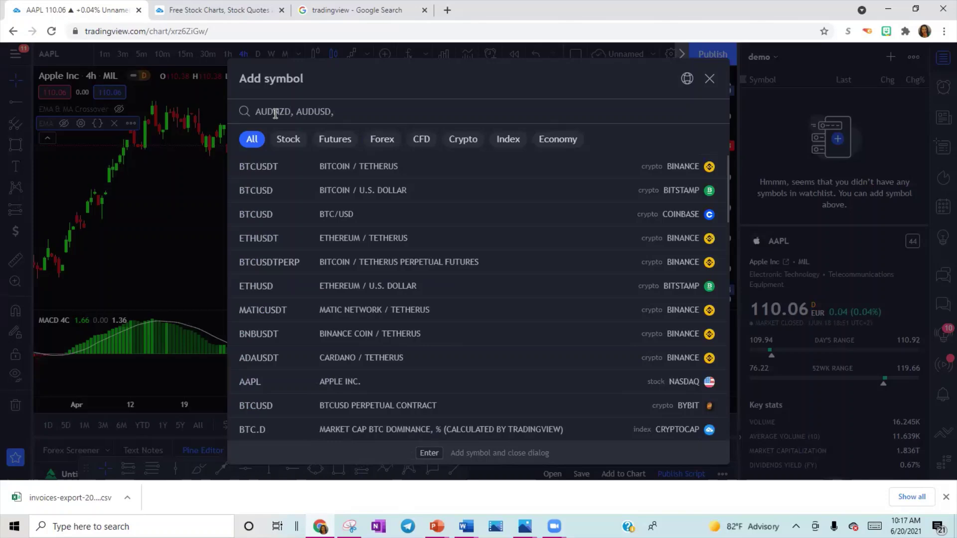
{"action": "type", "text": " GBPJ"}
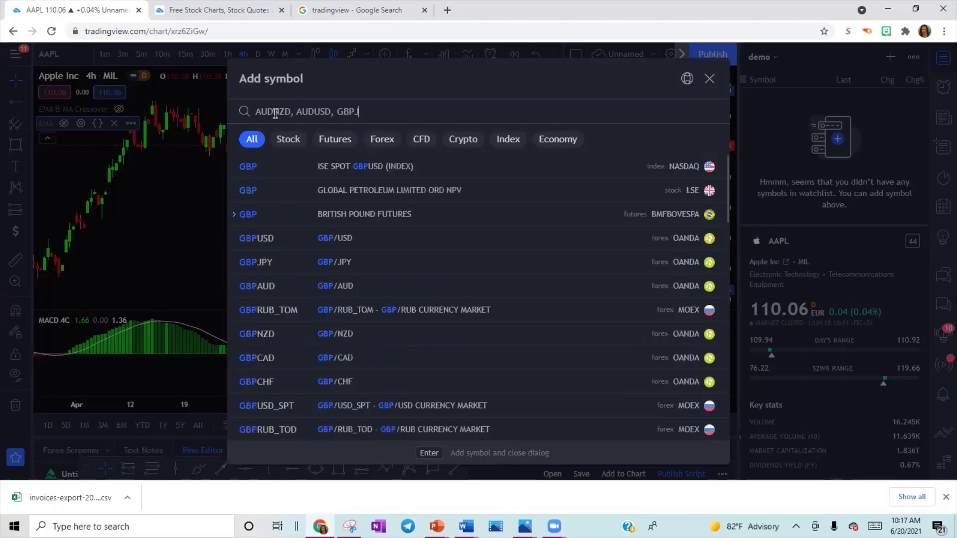
{"action": "type", "text": "PY,"}
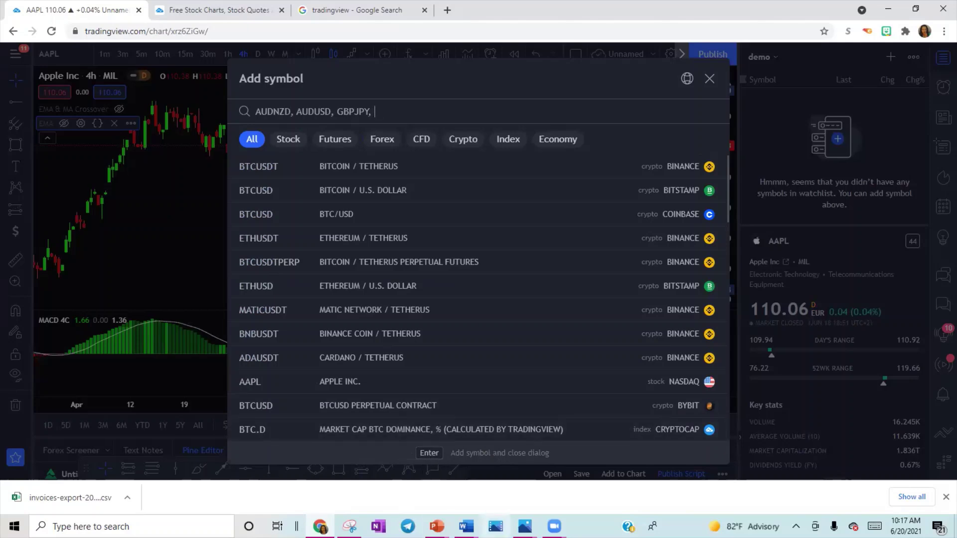
{"action": "key", "text": "Return"}
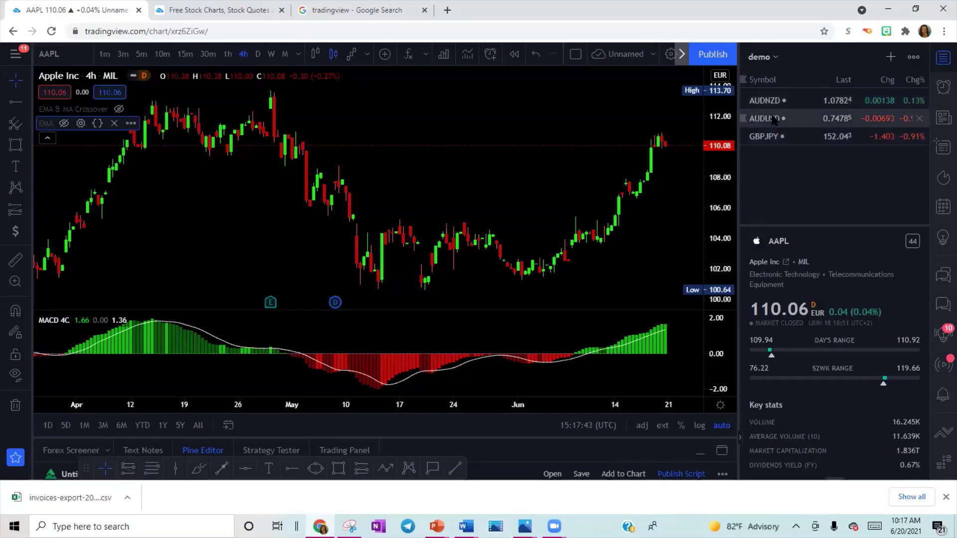
{"action": "left_click", "coordinate": [765, 136]}
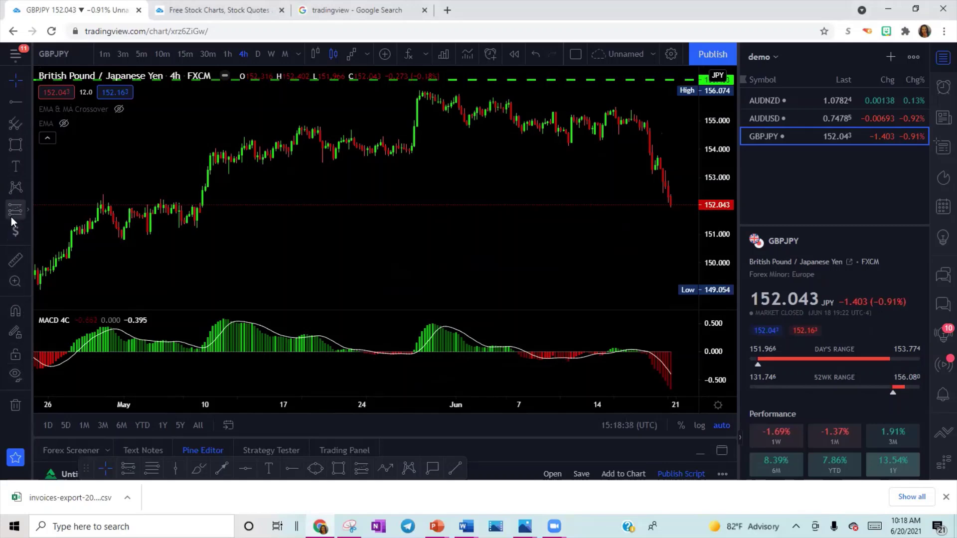
Draw a trend line below the candles from about 149.0 on 7 May to about 153.3 on 19 May 2021
{"action": "left_click", "coordinate": [27, 101]}
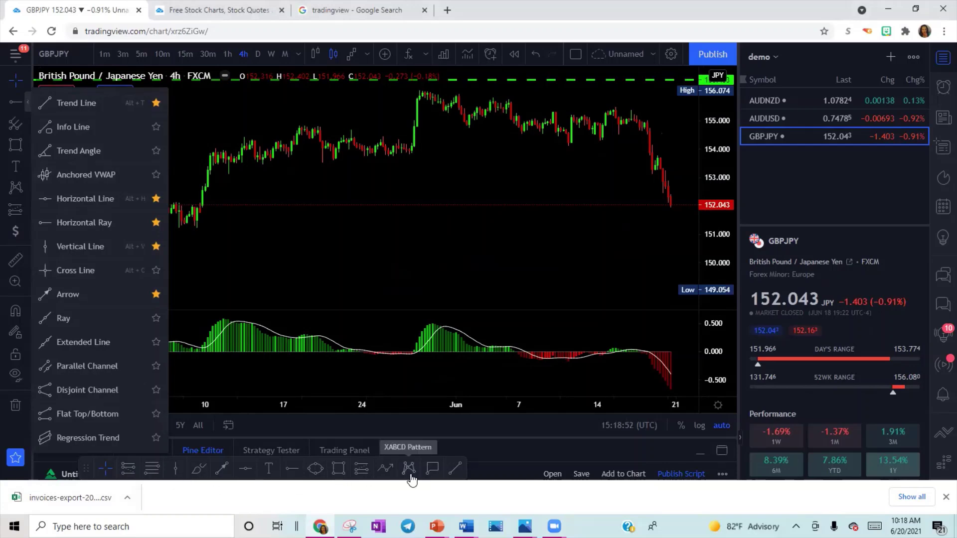
{"action": "left_click", "coordinate": [59, 102]}
{"action": "left_click", "coordinate": [197, 291]}
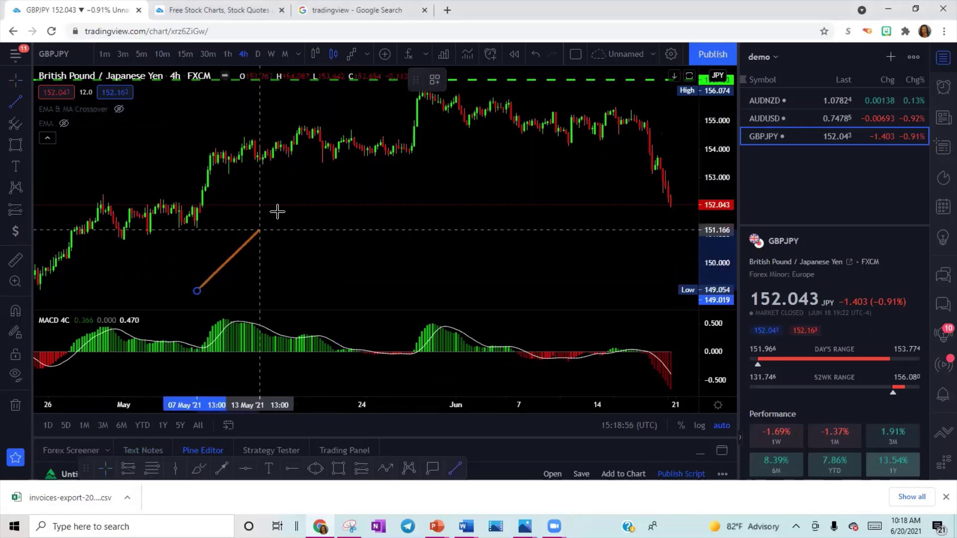
{"action": "left_click", "coordinate": [320, 168]}
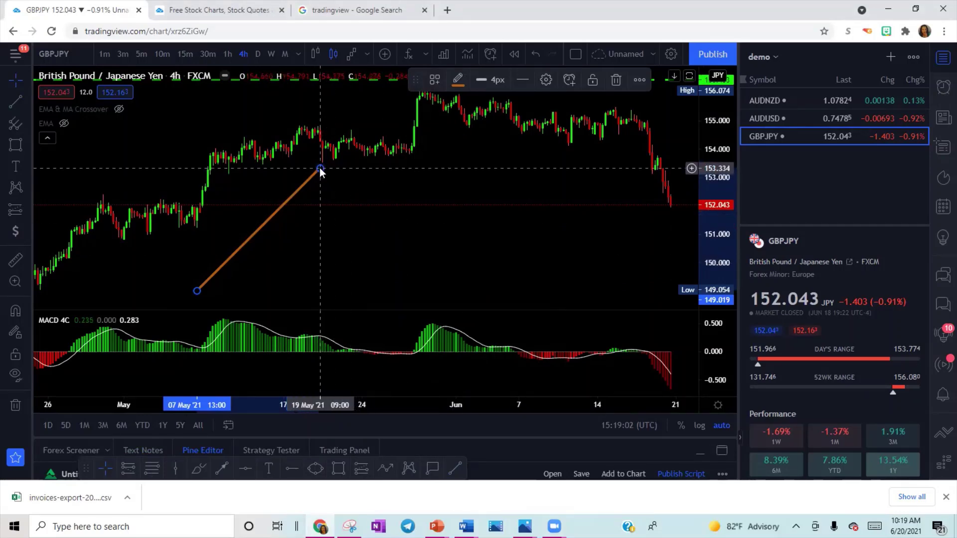
Stretch the trend line's ends to about 2 May and 9 June 2021, and shift the whole line slightly
{"action": "mouse_move", "coordinate": [320, 168]}
{"action": "left_mouse_down"}
{"action": "mouse_move", "coordinate": [364, 222]}
{"action": "mouse_move", "coordinate": [377, 284]}
{"action": "mouse_move", "coordinate": [435, 224]}
{"action": "mouse_move", "coordinate": [582, 133]}
{"action": "mouse_move", "coordinate": [242, 260]}
{"action": "mouse_move", "coordinate": [104, 249]}
{"action": "mouse_move", "coordinate": [147, 188]}
{"action": "mouse_move", "coordinate": [348, 169]}
{"action": "mouse_move", "coordinate": [365, 269]}
{"action": "mouse_move", "coordinate": [294, 188]}
{"action": "mouse_move", "coordinate": [171, 214]}
{"action": "mouse_move", "coordinate": [283, 270]}
{"action": "mouse_move", "coordinate": [193, 252]}
{"action": "mouse_move", "coordinate": [145, 203]}
{"action": "mouse_move", "coordinate": [354, 208]}
{"action": "mouse_move", "coordinate": [434, 256]}
{"action": "mouse_move", "coordinate": [508, 188]}
{"action": "mouse_move", "coordinate": [412, 154]}
{"action": "mouse_move", "coordinate": [559, 167]}
{"action": "left_mouse_up"}
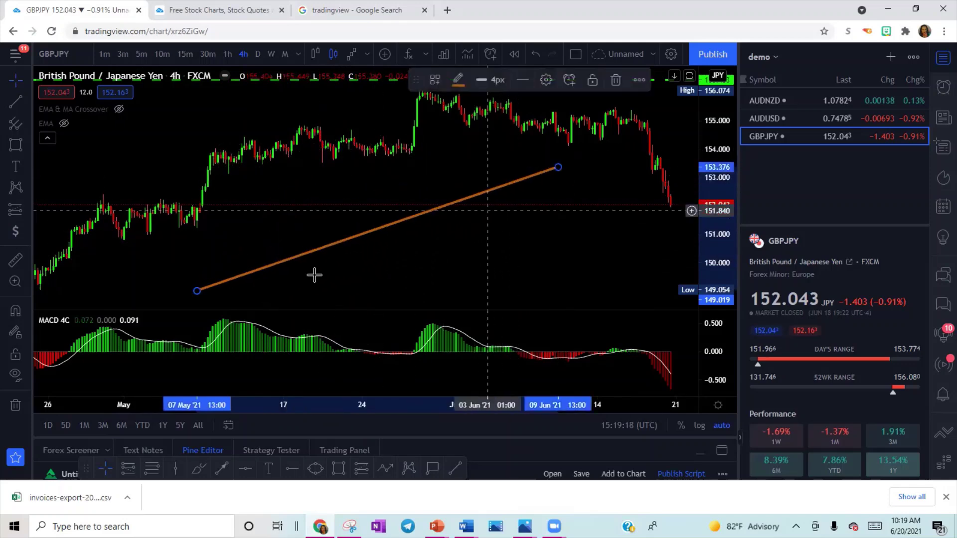
{"action": "left_click_drag", "start_coordinate": [198, 291], "coordinate": [125, 256]}
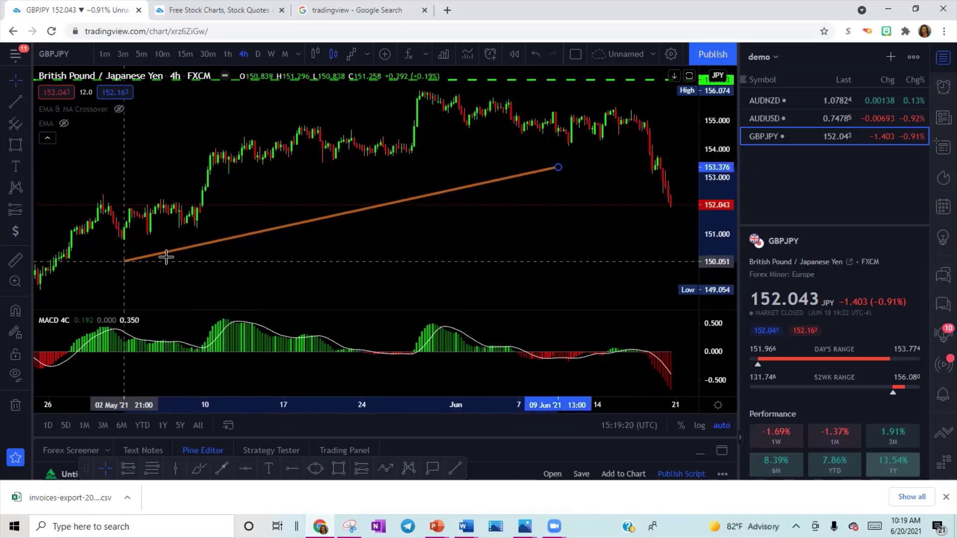
{"action": "left_click_drag", "start_coordinate": [310, 217], "coordinate": [321, 234]}
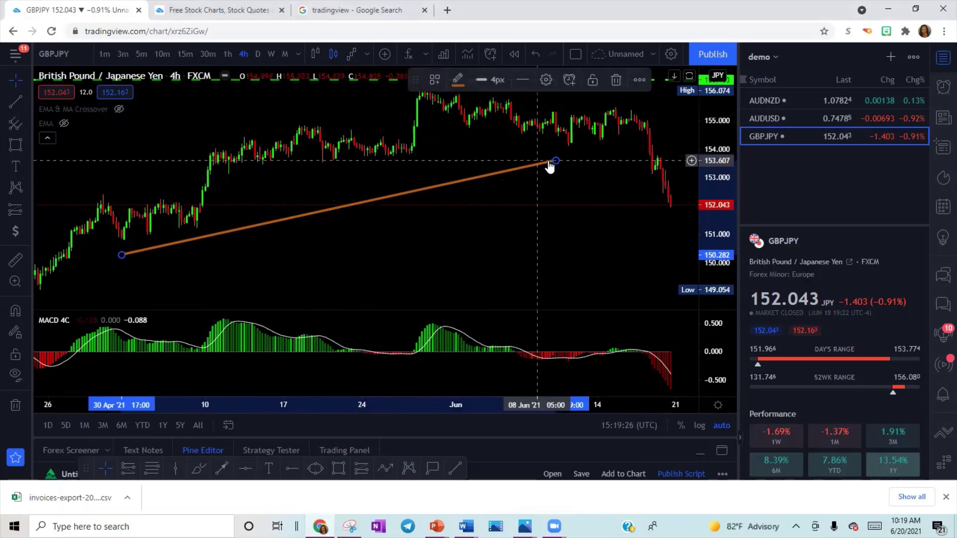
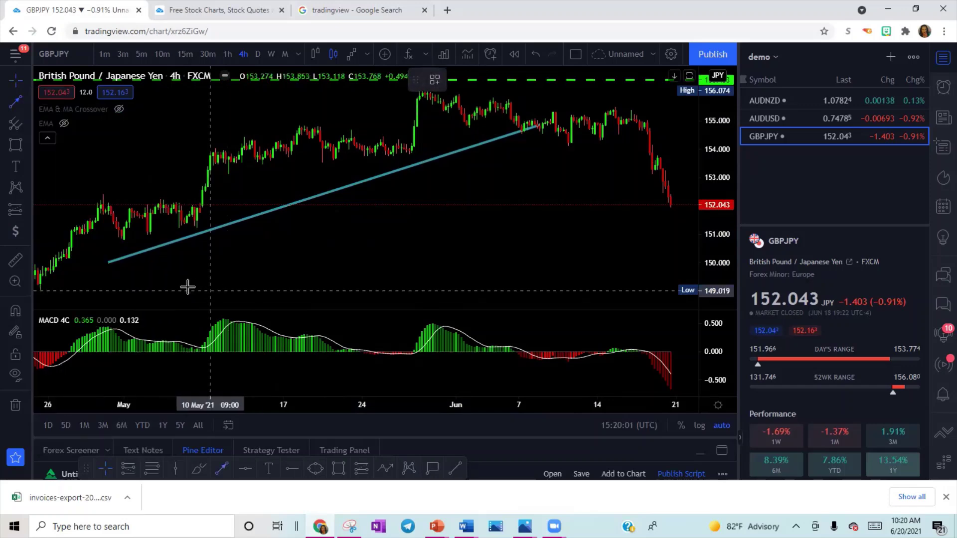
Draw an arrow from about 6 May to 1 June 2021 below the trend line, and swing its tail up to about 24 May
{"action": "left_click", "coordinate": [185, 288]}
{"action": "left_click", "coordinate": [466, 194]}
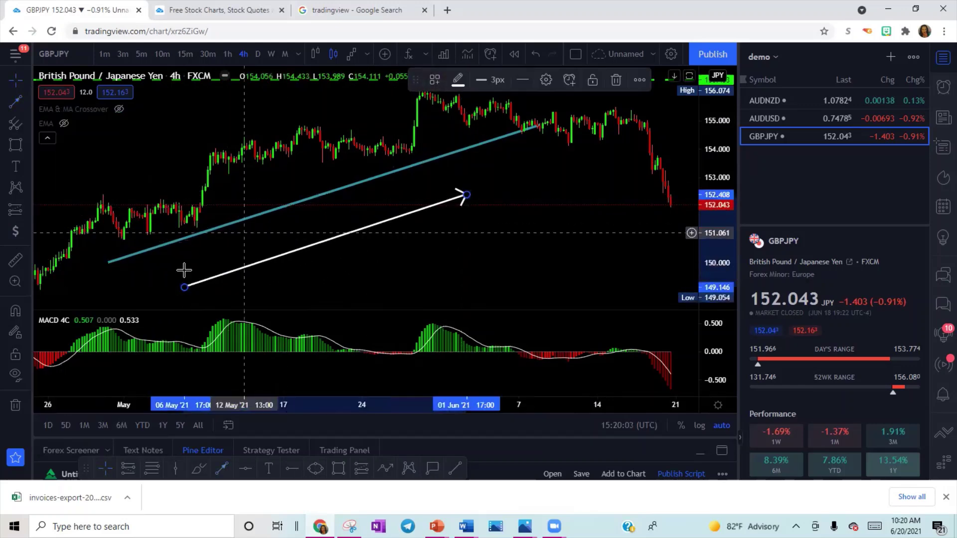
{"action": "left_click_drag", "start_coordinate": [184, 288], "coordinate": [161, 292]}
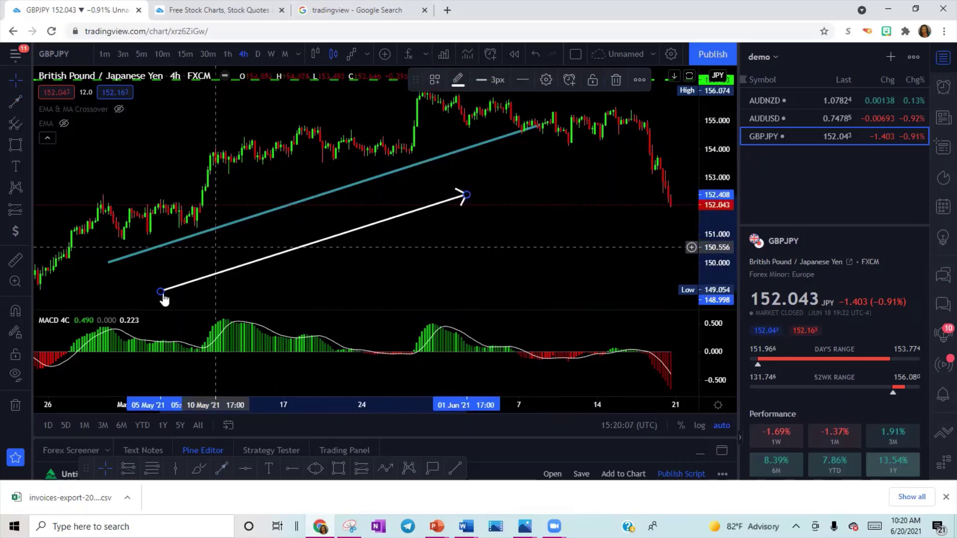
{"action": "left_click_drag", "start_coordinate": [160, 292], "coordinate": [363, 89]}
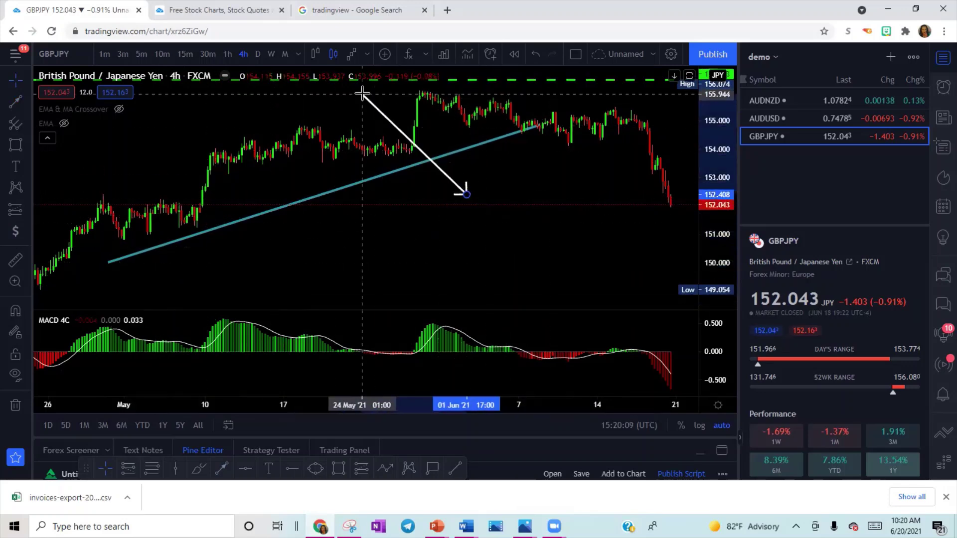
Move the whole downward arrow below the trend line so its tip is at about 149.4 on 4 June 2021
{"action": "left_click_drag", "start_coordinate": [404, 194], "coordinate": [465, 194]}
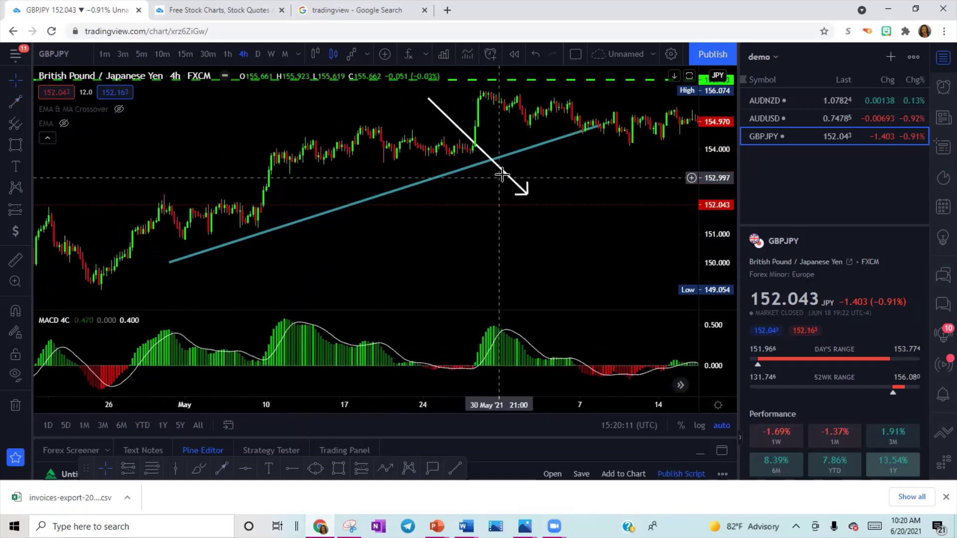
{"action": "mouse_move", "coordinate": [548, 220]}
{"action": "left_mouse_down"}
{"action": "mouse_move", "coordinate": [587, 241]}
{"action": "mouse_move", "coordinate": [548, 234]}
{"action": "left_mouse_up"}
{"action": "left_click_drag", "start_coordinate": [433, 234], "coordinate": [353, 234]}
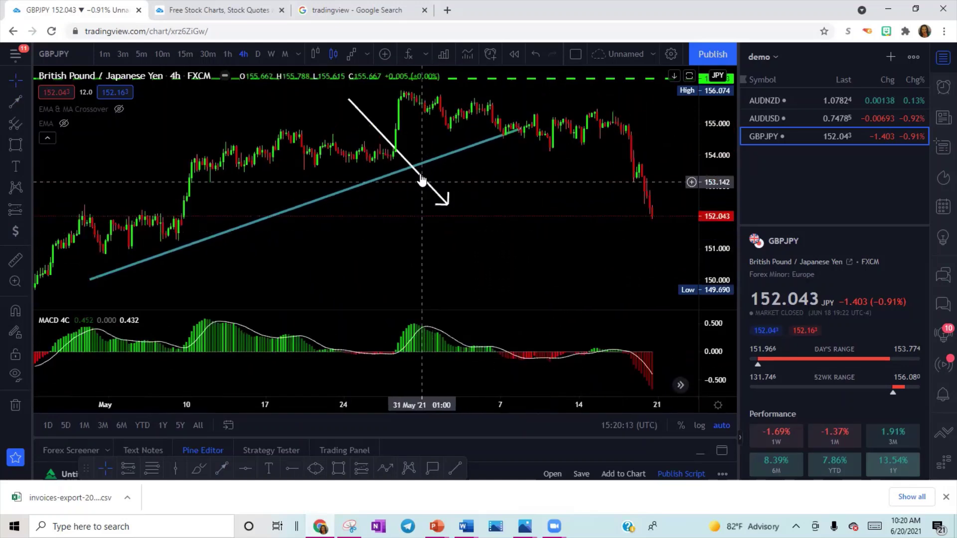
{"action": "mouse_move", "coordinate": [419, 175]}
{"action": "left_mouse_down"}
{"action": "mouse_move", "coordinate": [553, 230]}
{"action": "mouse_move", "coordinate": [604, 212]}
{"action": "mouse_move", "coordinate": [506, 235]}
{"action": "mouse_move", "coordinate": [457, 278]}
{"action": "mouse_move", "coordinate": [457, 269]}
{"action": "left_mouse_up"}
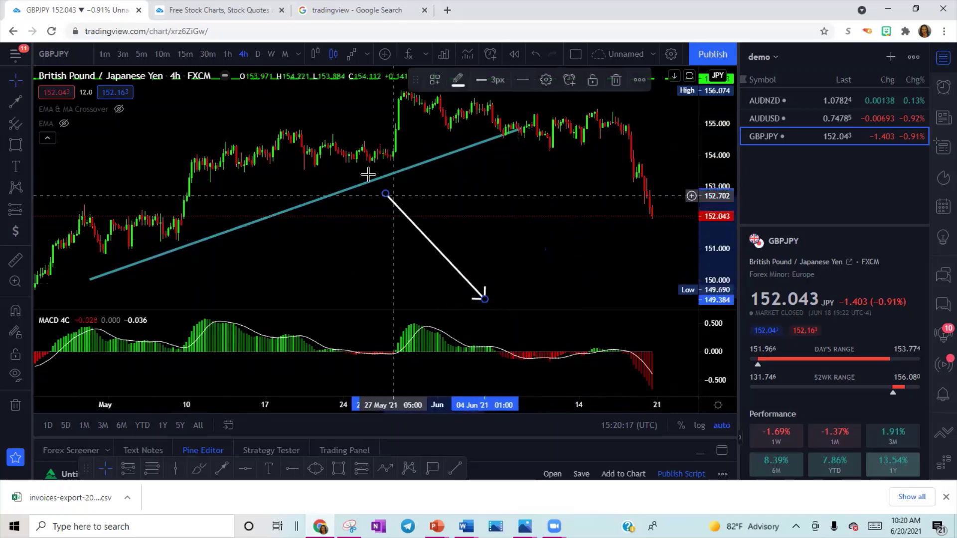
Delete the white arrow and the blue trend line from the chart
{"action": "left_click", "coordinate": [610, 80]}
{"action": "left_click", "coordinate": [392, 171]}
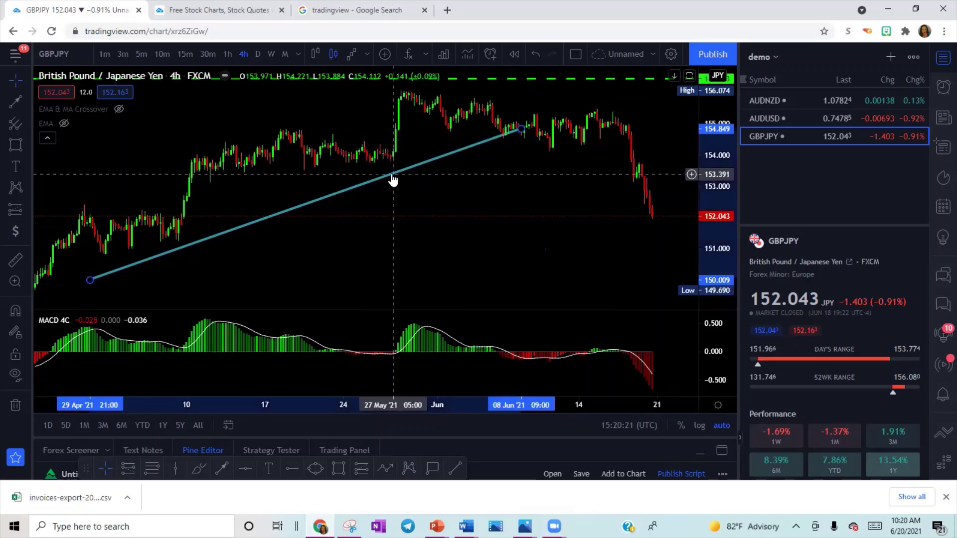
{"action": "left_click", "coordinate": [616, 85]}
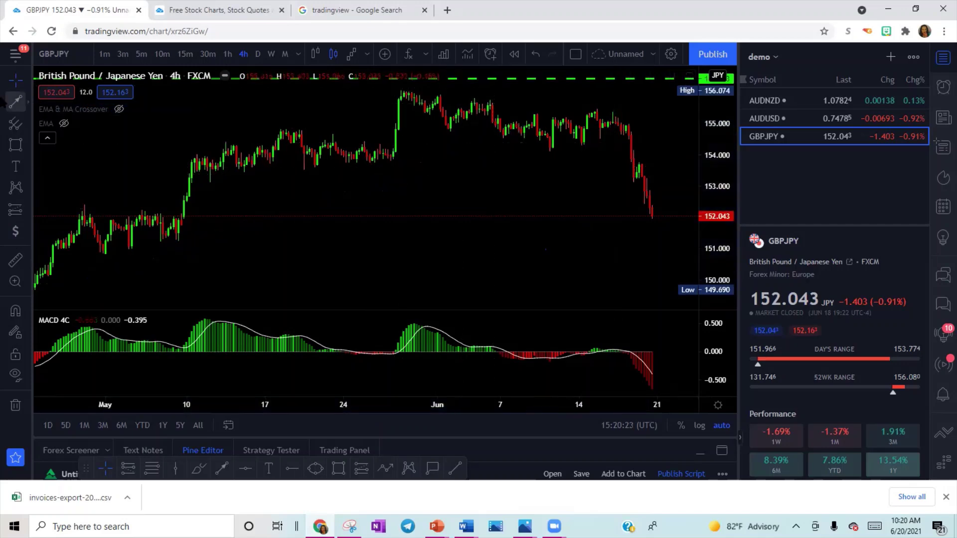
Place a horizontal line across the GBPJPY chart at about 154.71
{"action": "left_click", "coordinate": [26, 99]}
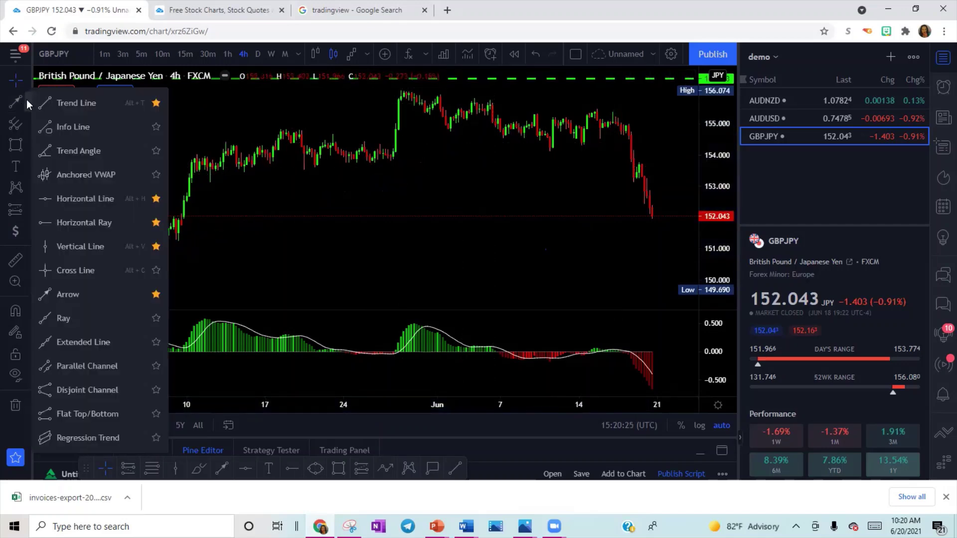
{"action": "left_click", "coordinate": [78, 198]}
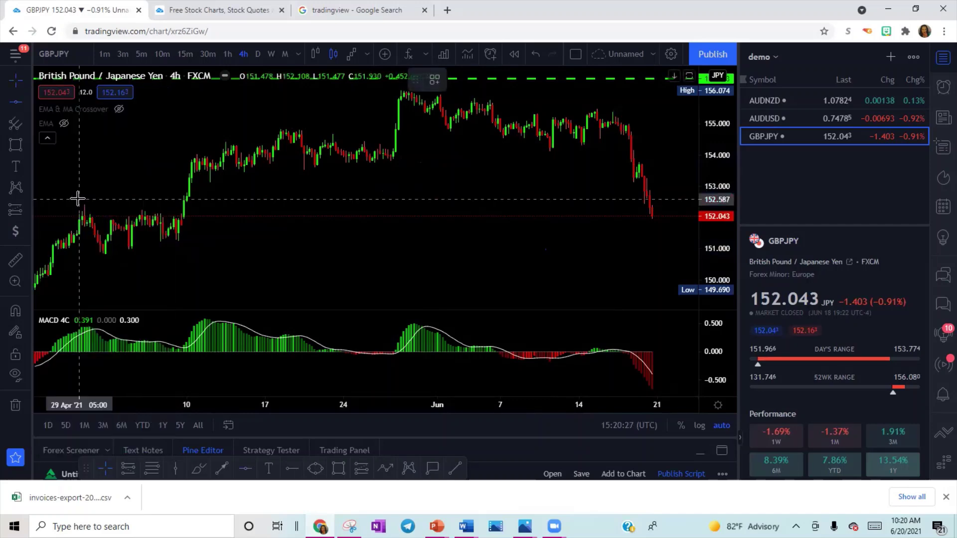
{"action": "left_click", "coordinate": [230, 132]}
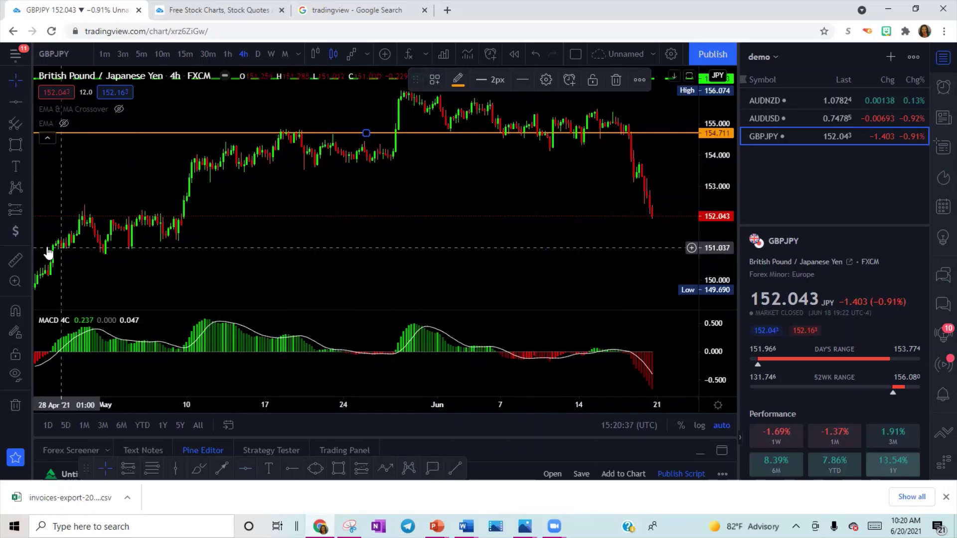
Place a horizontal ray starting around 12 May 2021 at about 154.1, and move it down to about 152.93
{"action": "left_click", "coordinate": [28, 102]}
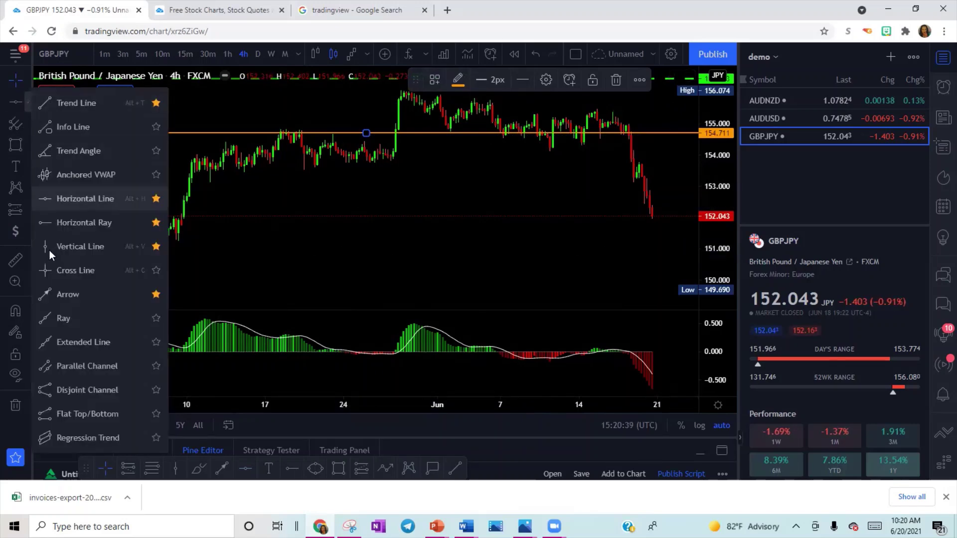
{"action": "left_click", "coordinate": [45, 222]}
{"action": "left_click", "coordinate": [218, 151]}
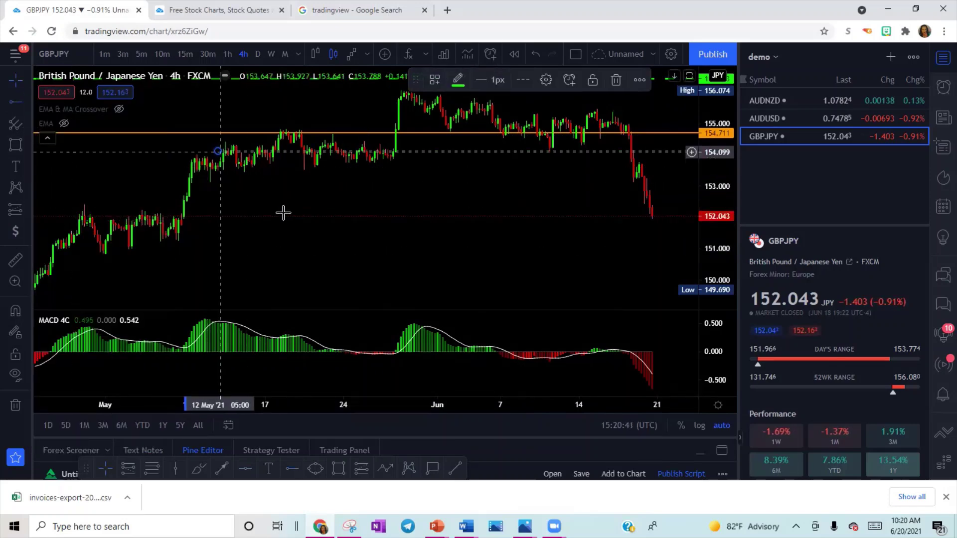
{"action": "mouse_move", "coordinate": [426, 151]}
{"action": "left_mouse_down"}
{"action": "mouse_move", "coordinate": [420, 143]}
{"action": "mouse_move", "coordinate": [414, 190]}
{"action": "left_mouse_up"}
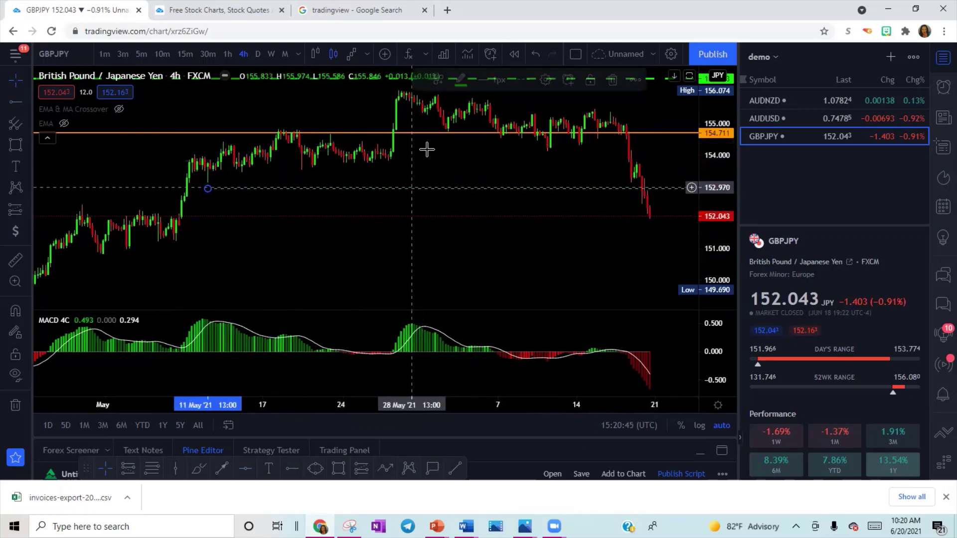
Change the dashed horizontal ray at about 152.93 to red with a line thickness of 4 px
{"action": "left_click", "coordinate": [458, 80]}
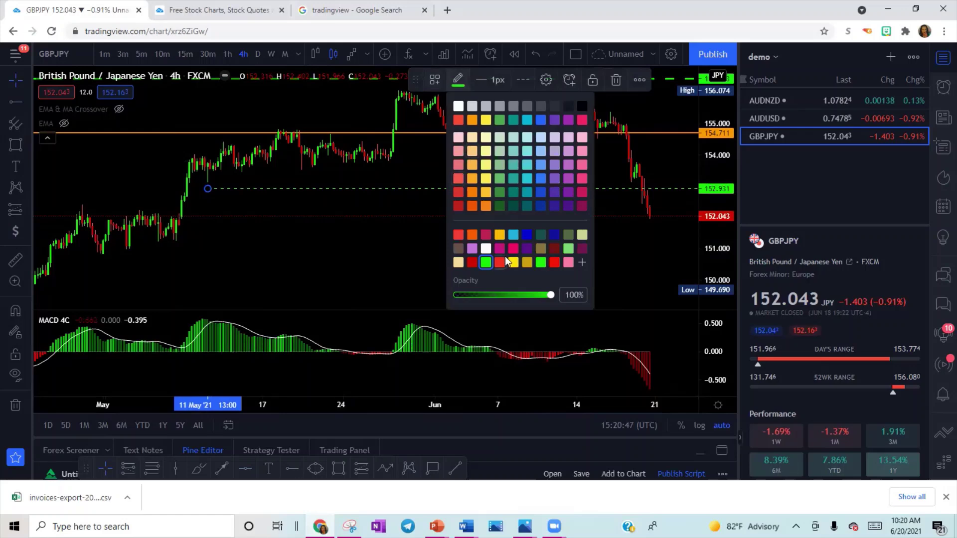
{"action": "left_click", "coordinate": [553, 262]}
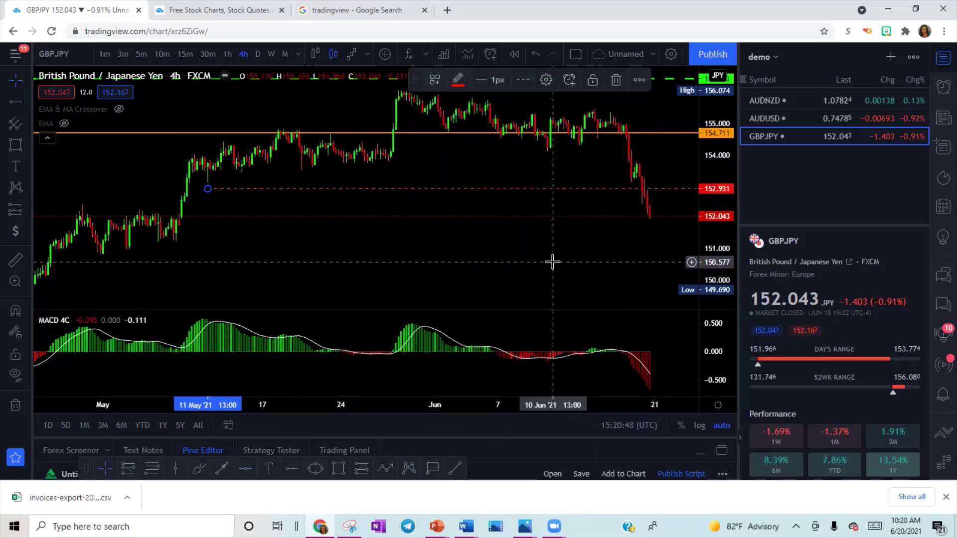
{"action": "left_click", "coordinate": [480, 83]}
{"action": "left_click", "coordinate": [490, 167]}
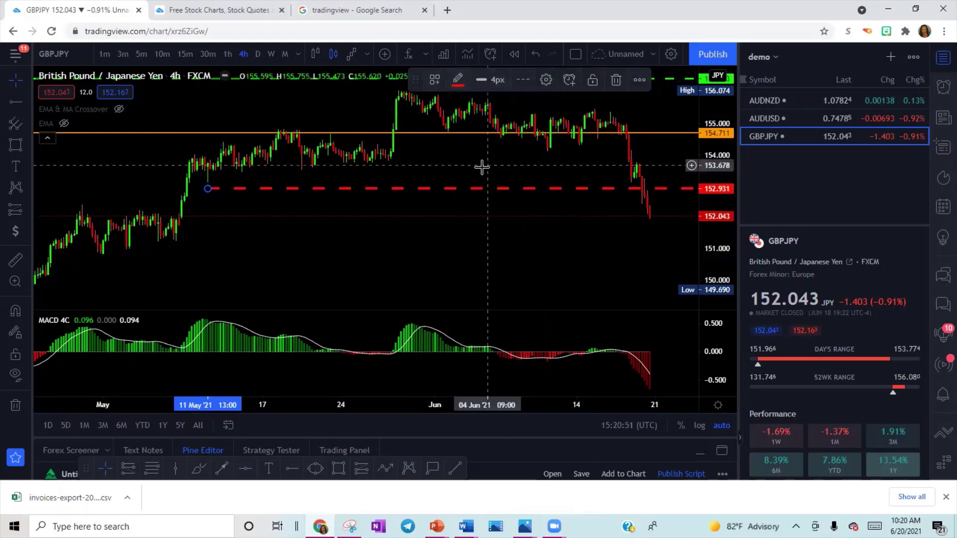
{"action": "left_click", "coordinate": [427, 222]}
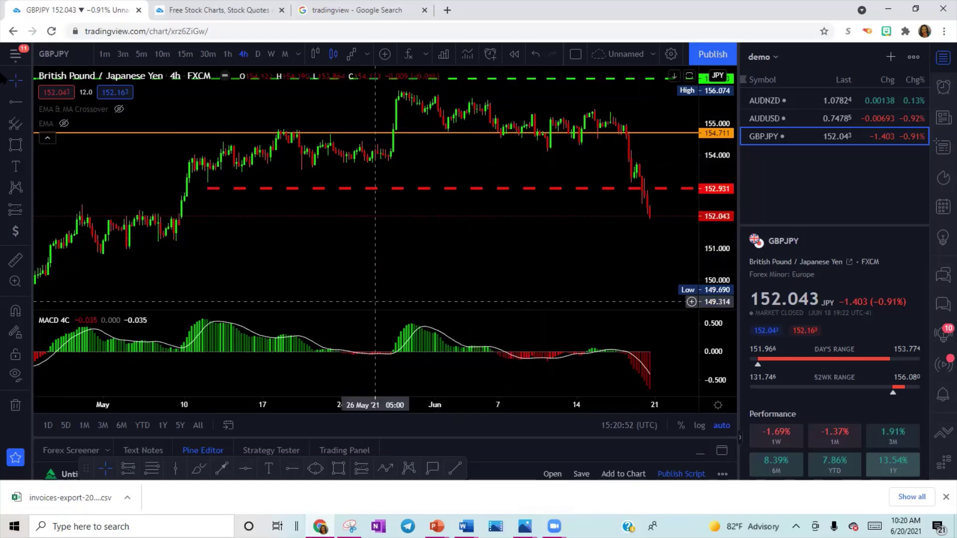
Remove all drawings from the GBPJPY chart
{"action": "left_click", "coordinate": [27, 141]}
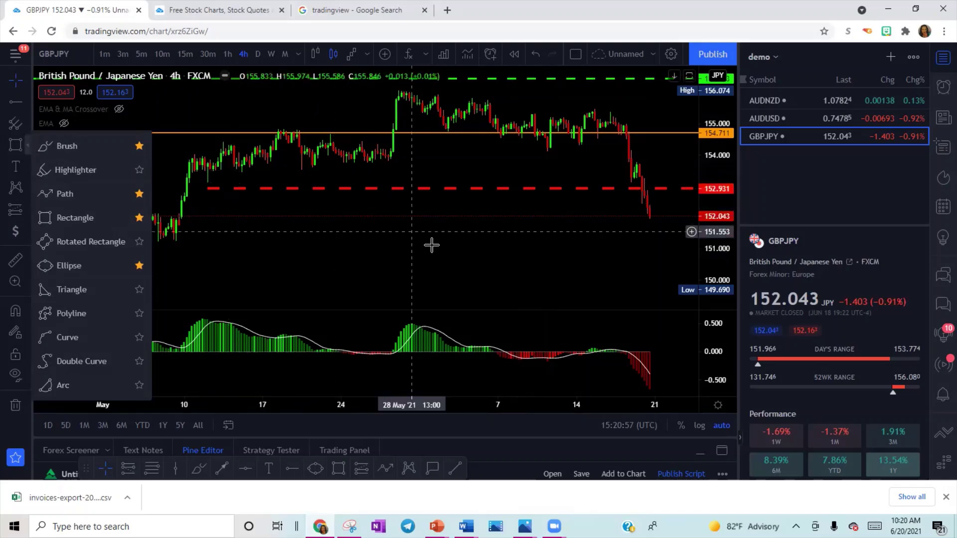
{"action": "left_click", "coordinate": [425, 261]}
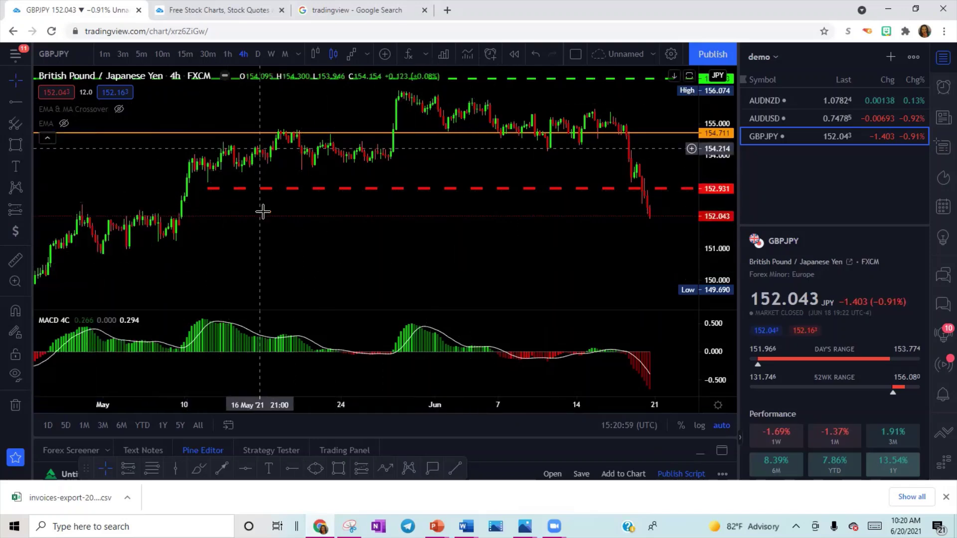
{"action": "right_click", "coordinate": [352, 218]}
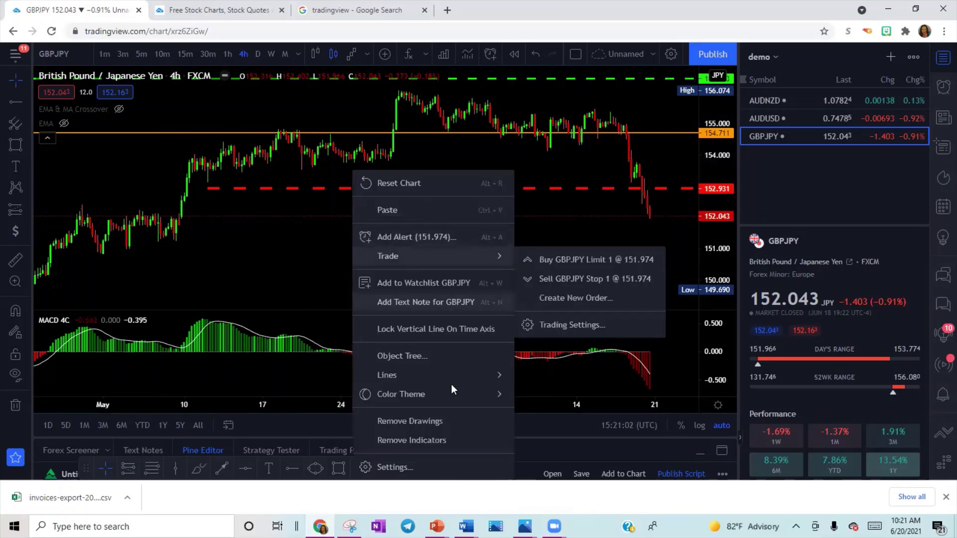
{"action": "left_click", "coordinate": [398, 422]}
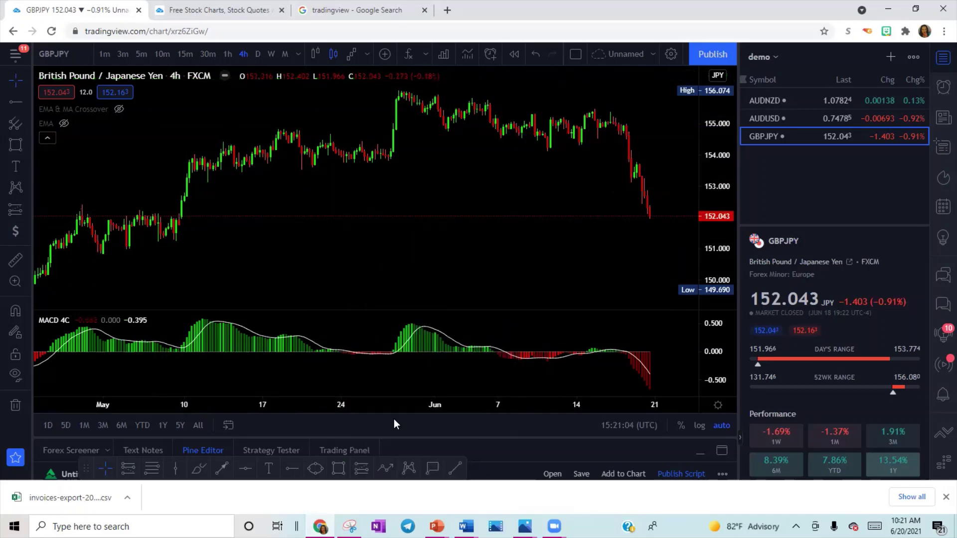
Circle the GBPJPY candles around 7 May 2021 at about 151.7 freehand with the Brush tool
{"action": "left_click", "coordinate": [27, 124]}
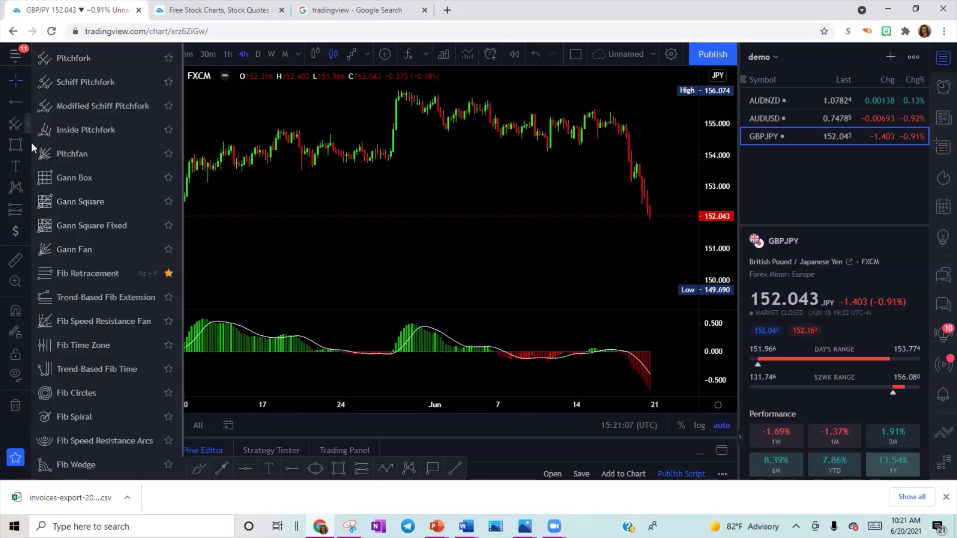
{"action": "left_click", "coordinate": [26, 148]}
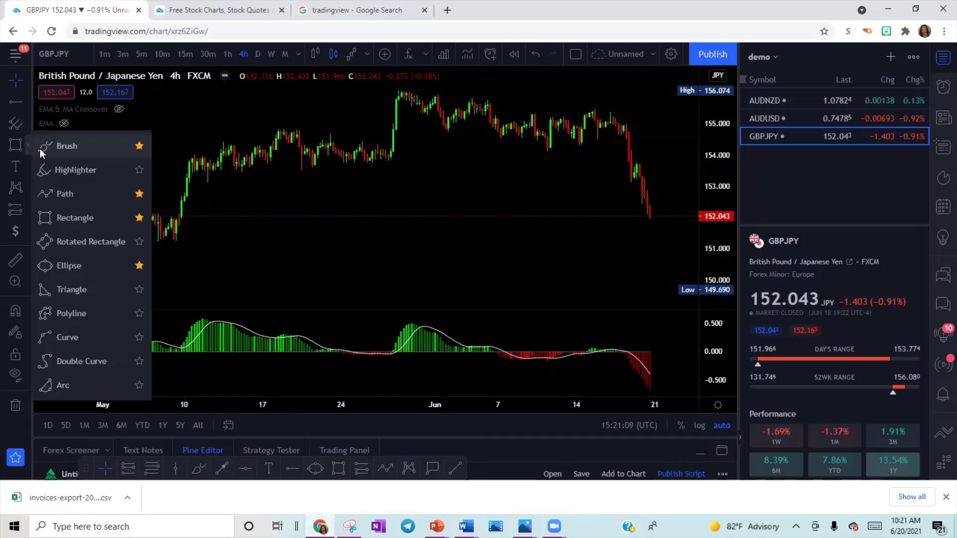
{"action": "left_click", "coordinate": [40, 148]}
{"action": "left_click", "coordinate": [25, 145]}
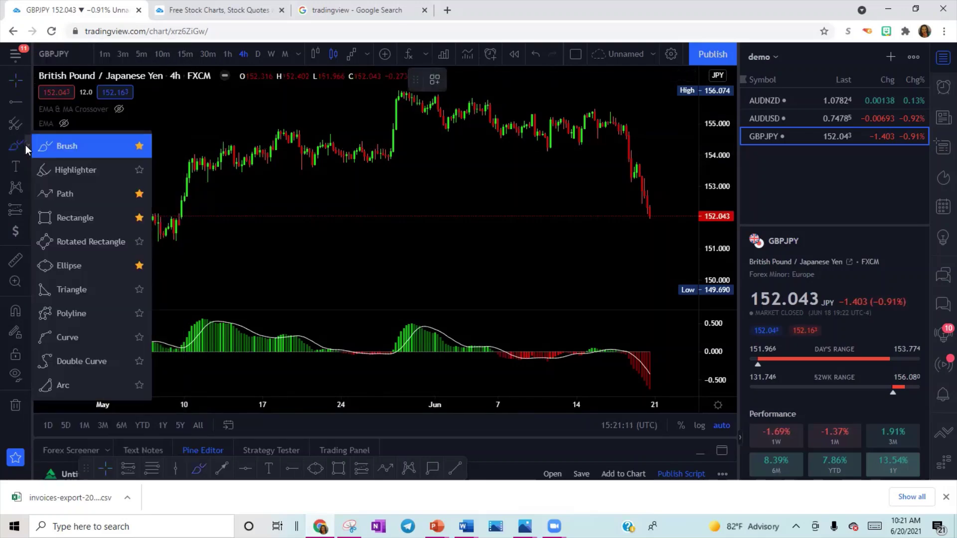
{"action": "left_click", "coordinate": [50, 146]}
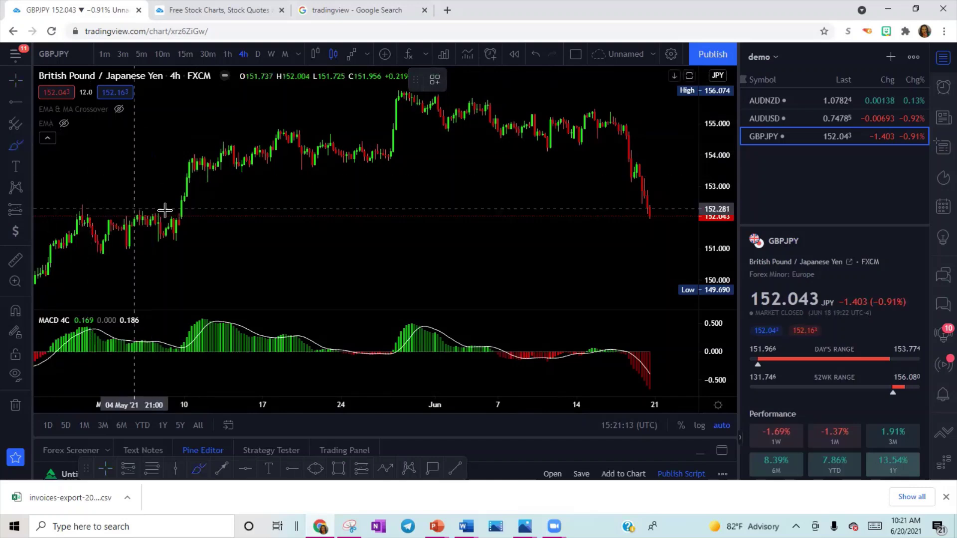
{"action": "left_click_drag", "start_coordinate": [169, 203], "coordinate": [166, 202]}
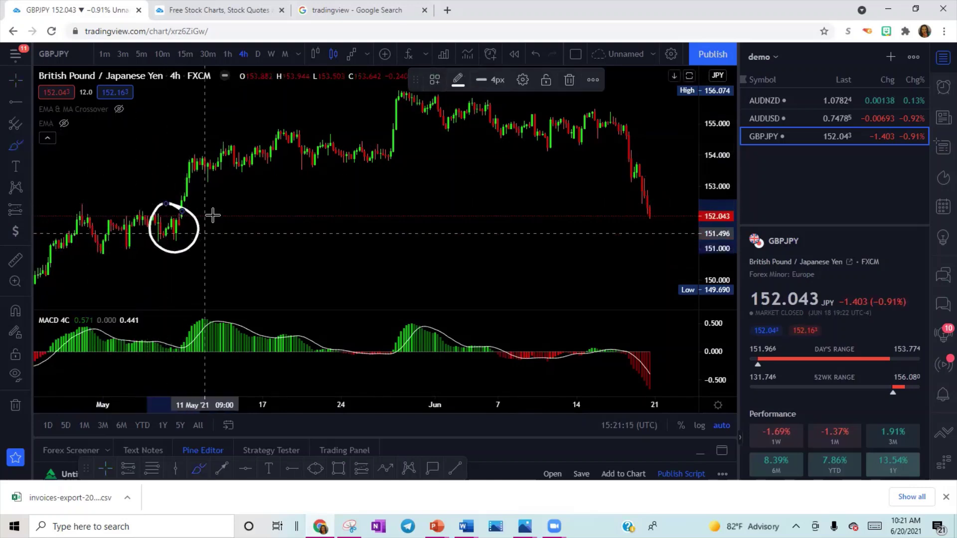
Scribble wavy brush strokes across the May candles and delete the scribbles, keeping the circle
{"action": "mouse_move", "coordinate": [207, 232]}
{"action": "left_mouse_down"}
{"action": "mouse_move", "coordinate": [254, 220]}
{"action": "mouse_move", "coordinate": [366, 219]}
{"action": "mouse_move", "coordinate": [438, 176]}
{"action": "mouse_move", "coordinate": [402, 219]}
{"action": "mouse_move", "coordinate": [319, 149]}
{"action": "mouse_move", "coordinate": [234, 132]}
{"action": "mouse_move", "coordinate": [271, 162]}
{"action": "mouse_move", "coordinate": [304, 122]}
{"action": "mouse_move", "coordinate": [346, 175]}
{"action": "left_mouse_up"}
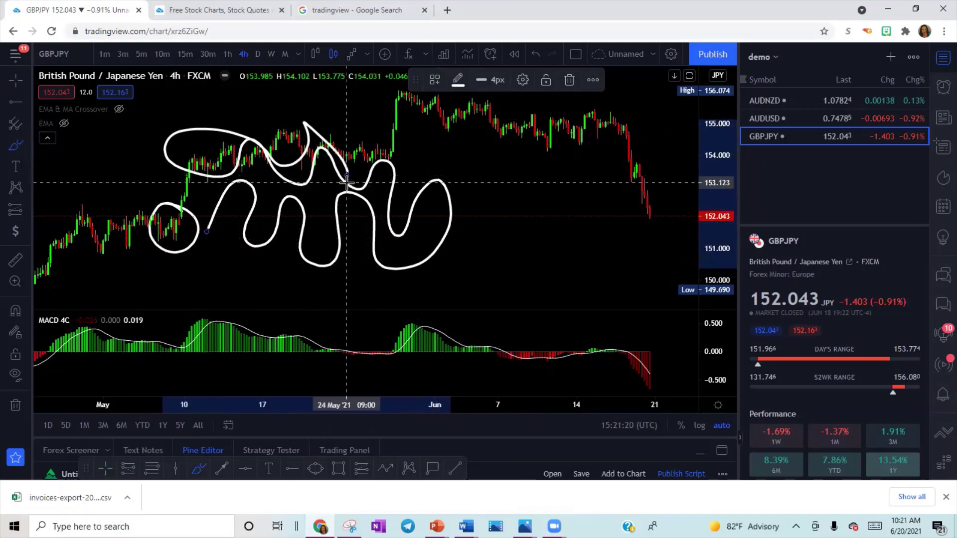
{"action": "left_click", "coordinate": [568, 81]}
Brush circles around the candles near 26 May and 16 June 2021, and add freehand slanted strokes above and below the May candles
{"action": "mouse_move", "coordinate": [402, 147]}
{"action": "left_mouse_down"}
{"action": "mouse_move", "coordinate": [367, 159]}
{"action": "mouse_move", "coordinate": [401, 144]}
{"action": "left_mouse_up"}
{"action": "mouse_move", "coordinate": [626, 113]}
{"action": "left_mouse_down"}
{"action": "mouse_move", "coordinate": [587, 120]}
{"action": "mouse_move", "coordinate": [623, 129]}
{"action": "mouse_move", "coordinate": [626, 116]}
{"action": "left_mouse_up"}
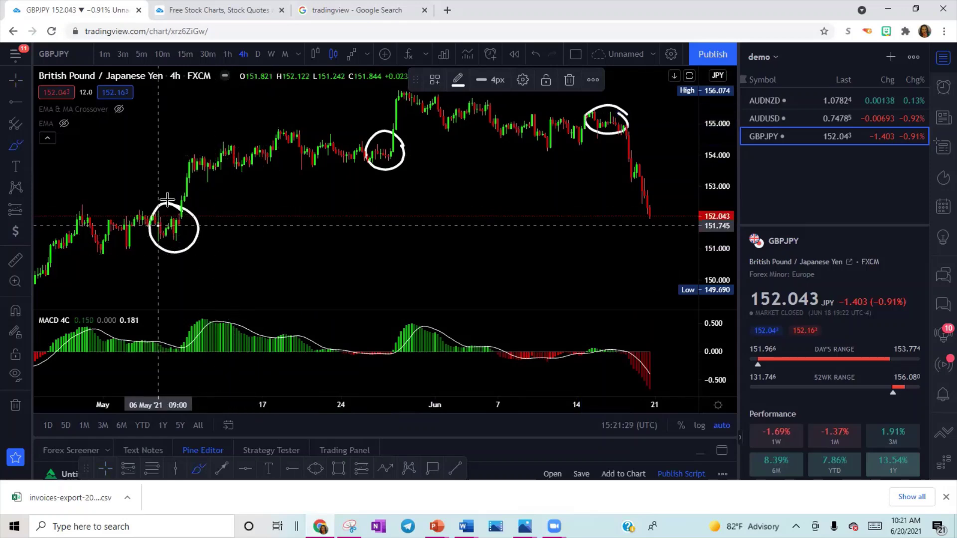
{"action": "mouse_move", "coordinate": [160, 223]}
{"action": "left_mouse_down"}
{"action": "mouse_move", "coordinate": [228, 87]}
{"action": "mouse_move", "coordinate": [383, 151]}
{"action": "left_mouse_up"}
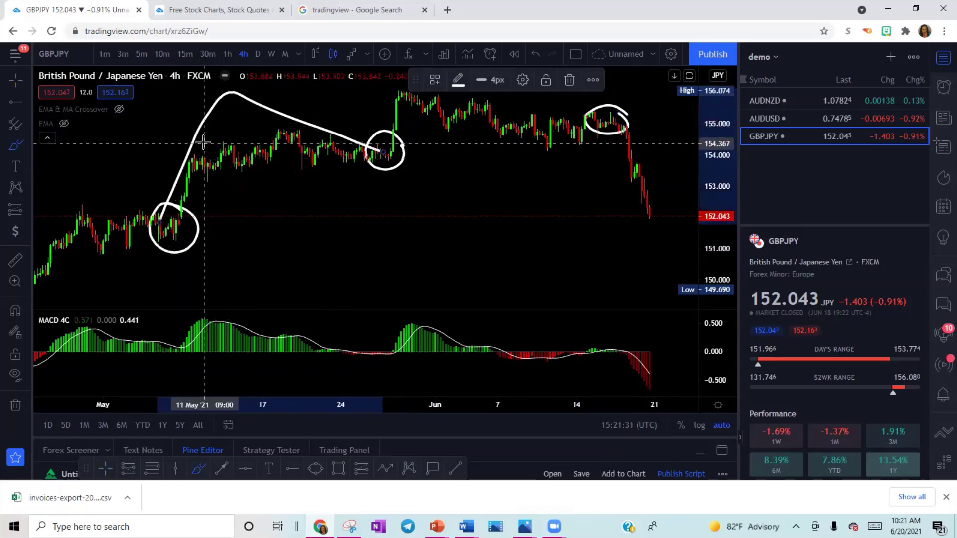
{"action": "left_click_drag", "start_coordinate": [206, 145], "coordinate": [356, 189]}
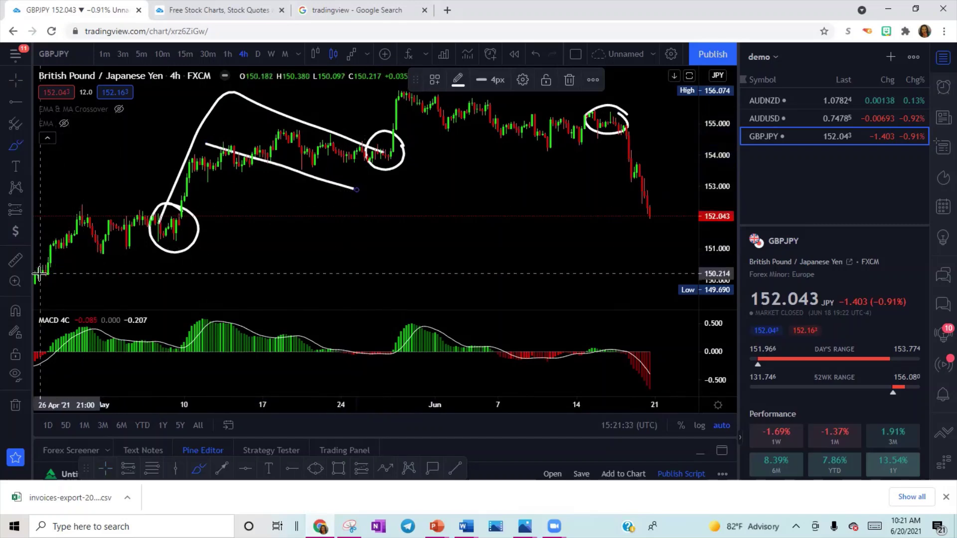
{"action": "scroll", "coordinate": [303, 254], "scroll_direction": "down", "scroll_amount": 2}
{"action": "scroll", "coordinate": [303, 251], "scroll_direction": "up", "scroll_amount": 3}
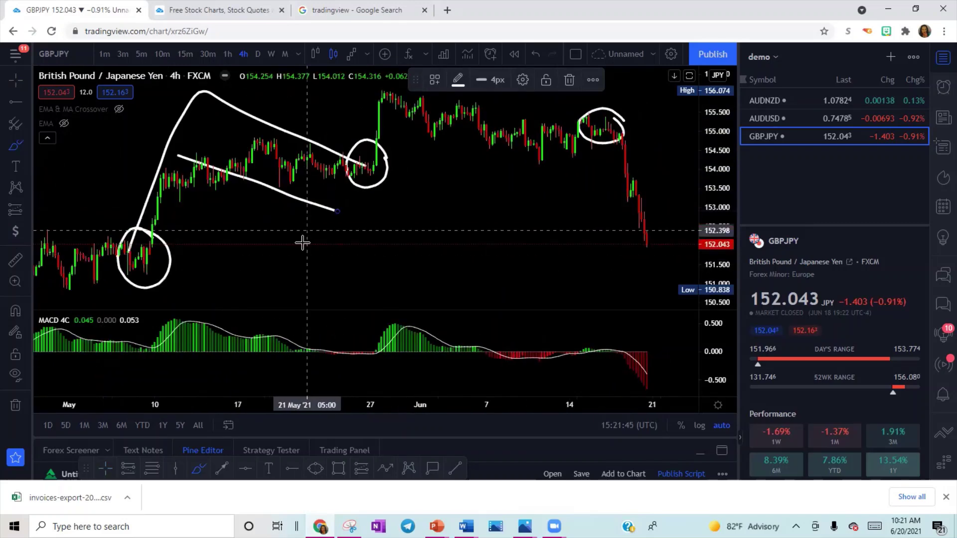
{"action": "mouse_move", "coordinate": [303, 280]}
{"action": "left_mouse_down"}
{"action": "mouse_move", "coordinate": [375, 228]}
{"action": "mouse_move", "coordinate": [478, 257]}
{"action": "left_mouse_up"}
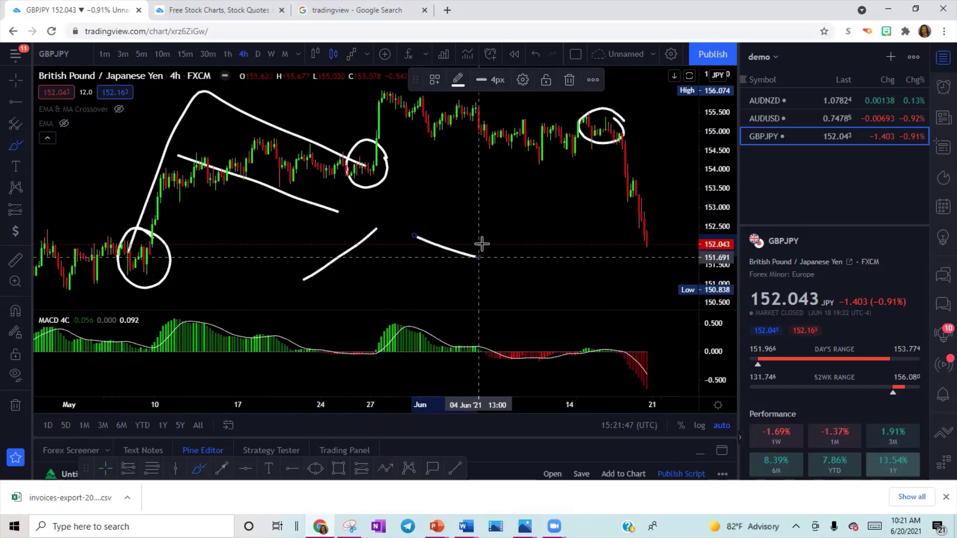
Delete the last brush stroke and remove all remaining drawings from the chart
{"action": "left_click", "coordinate": [570, 79]}
{"action": "right_click", "coordinate": [423, 195]}
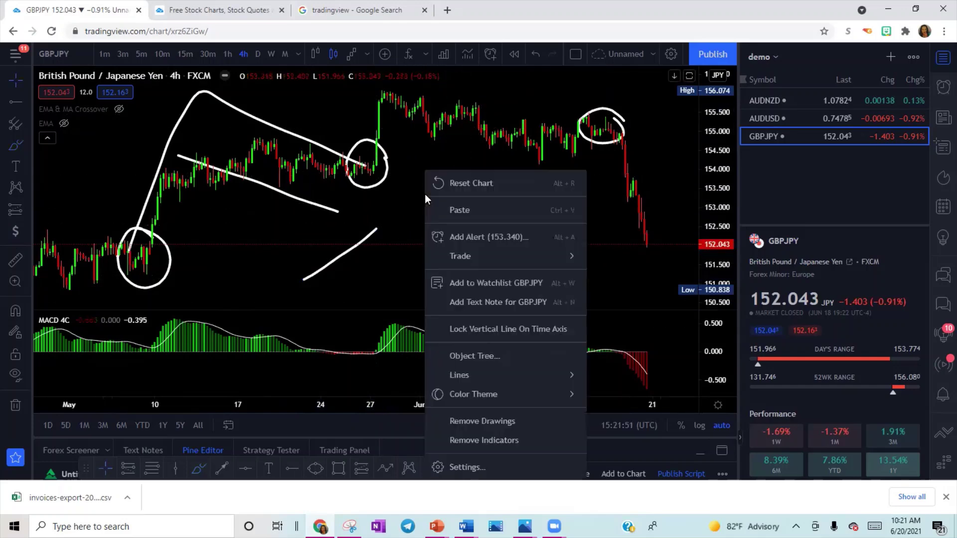
{"action": "left_click", "coordinate": [483, 424]}
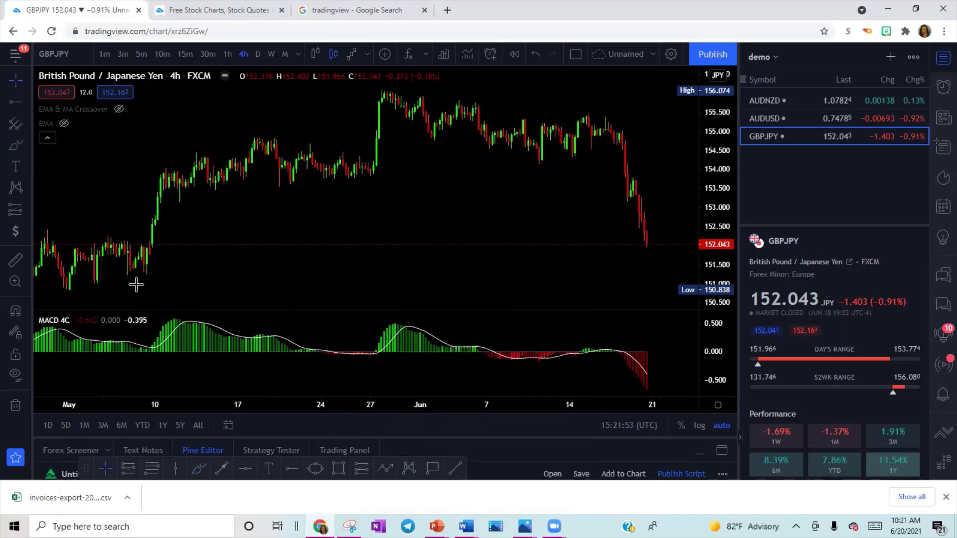
Mark the candles from about 10 to 24 May 2021 with the Highlighter, and delete the highlight
{"action": "left_click", "coordinate": [25, 145]}
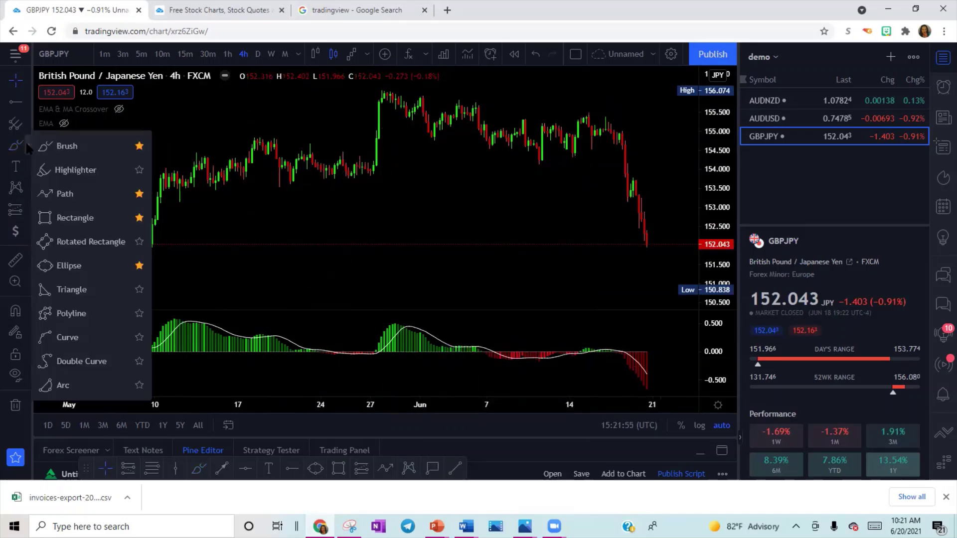
{"action": "left_click", "coordinate": [62, 169]}
{"action": "mouse_move", "coordinate": [160, 170]}
{"action": "left_mouse_down"}
{"action": "mouse_move", "coordinate": [309, 150]}
{"action": "mouse_move", "coordinate": [322, 162]}
{"action": "left_mouse_up"}
{"action": "mouse_move", "coordinate": [242, 158]}
{"action": "left_mouse_down"}
{"action": "mouse_move", "coordinate": [167, 172]}
{"action": "mouse_move", "coordinate": [321, 159]}
{"action": "mouse_move", "coordinate": [160, 174]}
{"action": "mouse_move", "coordinate": [264, 161]}
{"action": "mouse_move", "coordinate": [210, 165]}
{"action": "left_mouse_up"}
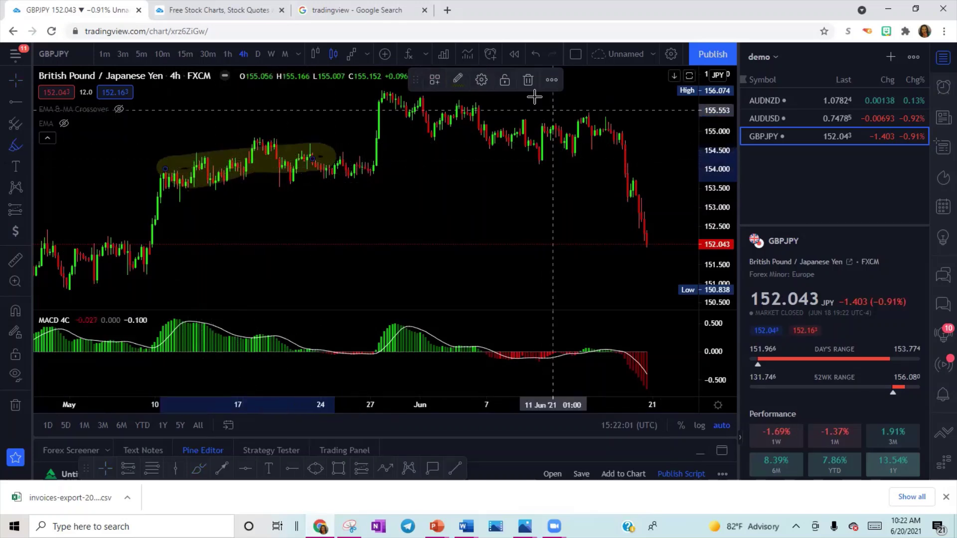
{"action": "key", "text": "Delete"}
{"action": "left_click", "coordinate": [26, 145]}
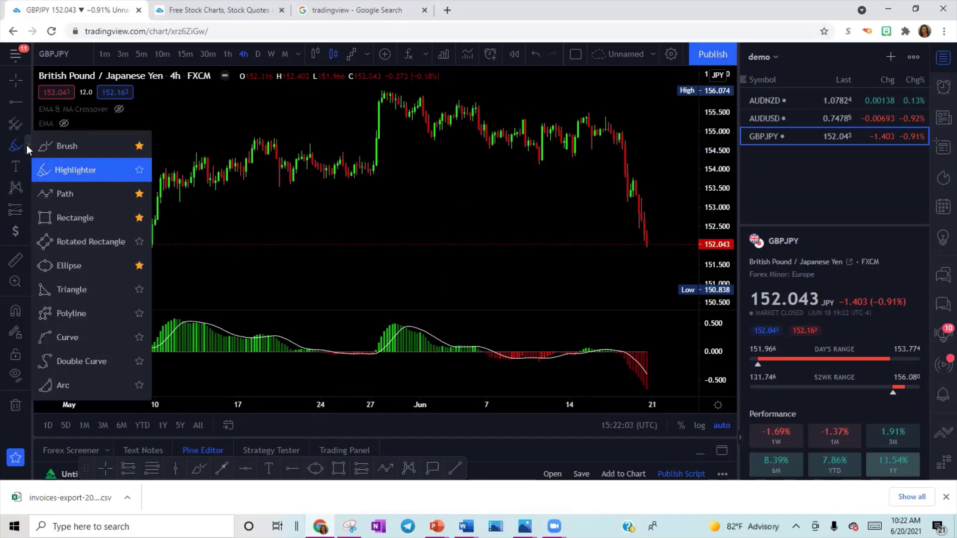
{"action": "left_click", "coordinate": [59, 194]}
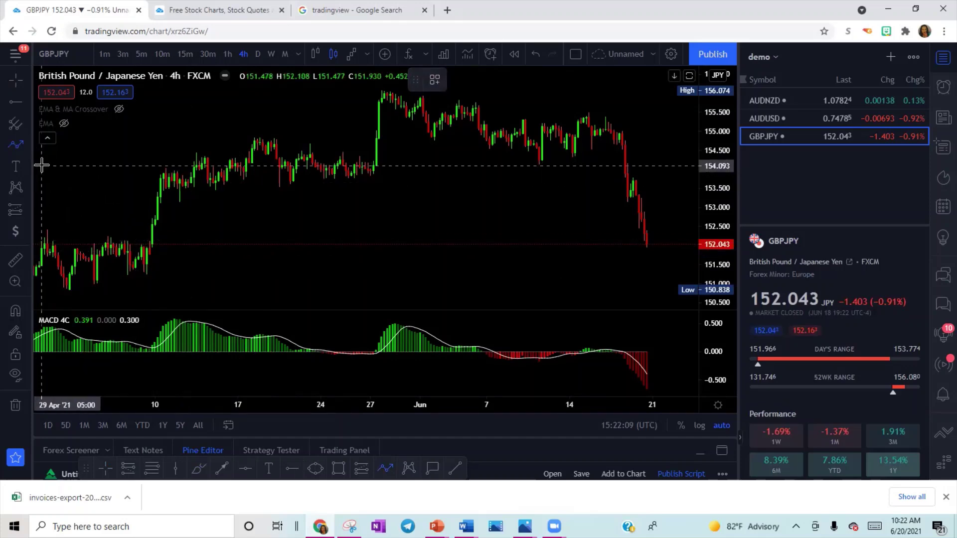
{"action": "left_click", "coordinate": [215, 269]}
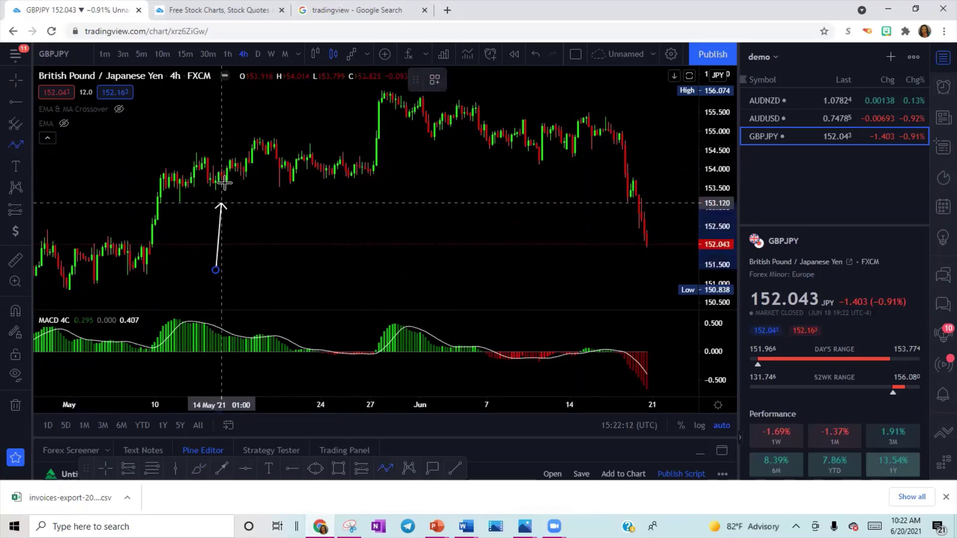
{"action": "left_click", "coordinate": [244, 118]}
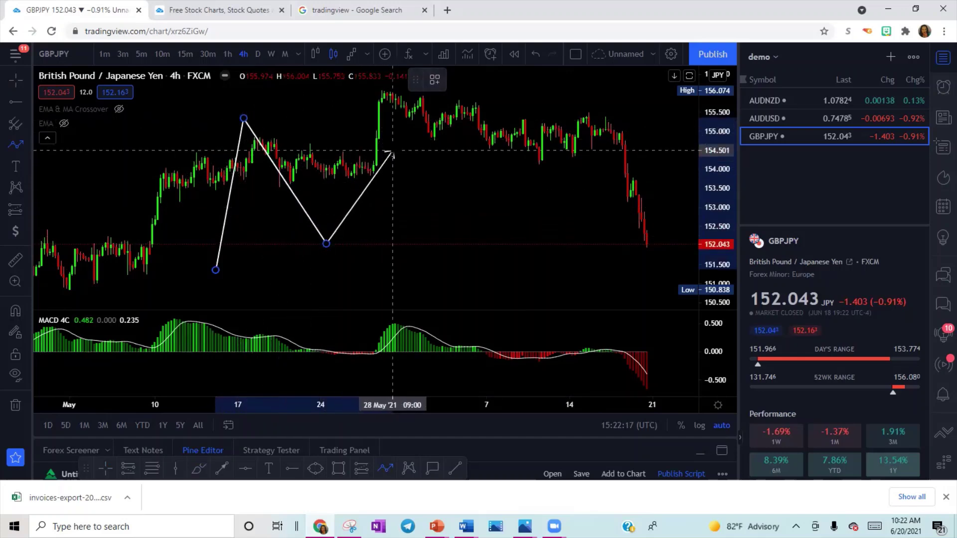
{"action": "left_click", "coordinate": [453, 233]}
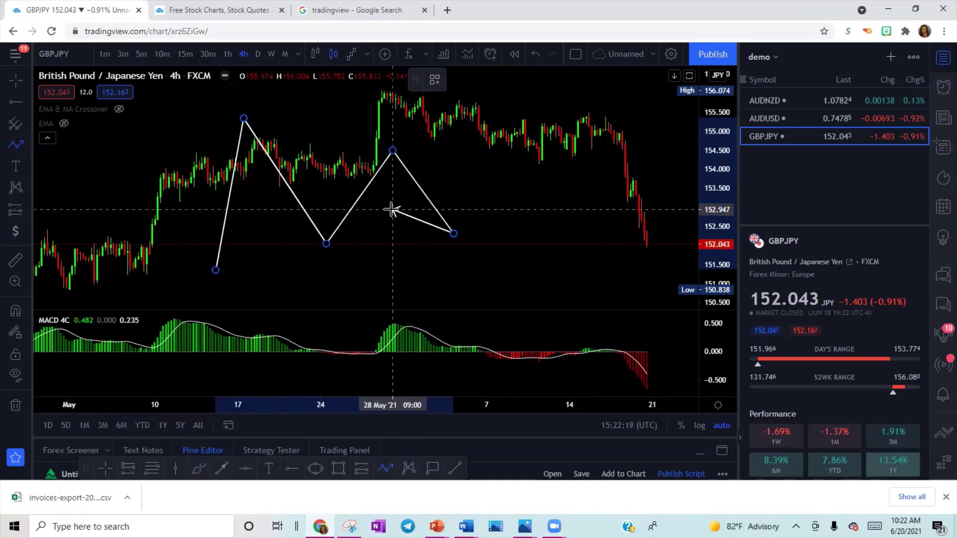
{"action": "key", "text": "Escape"}
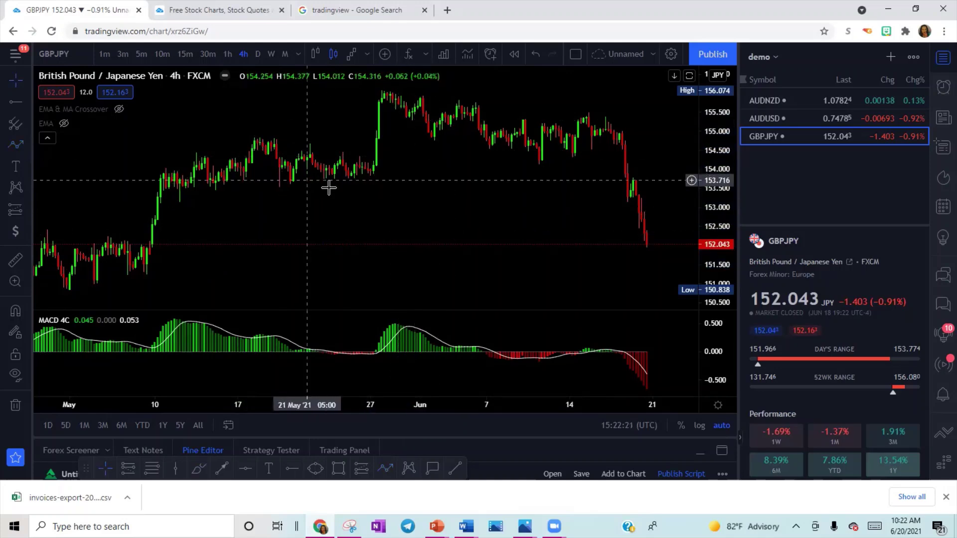
Draw a zigzag Path through the swing highs and lows from about 22 April to mid-June 2021, and delete the path
{"action": "scroll", "coordinate": [329, 188], "scroll_direction": "down", "scroll_amount": 3}
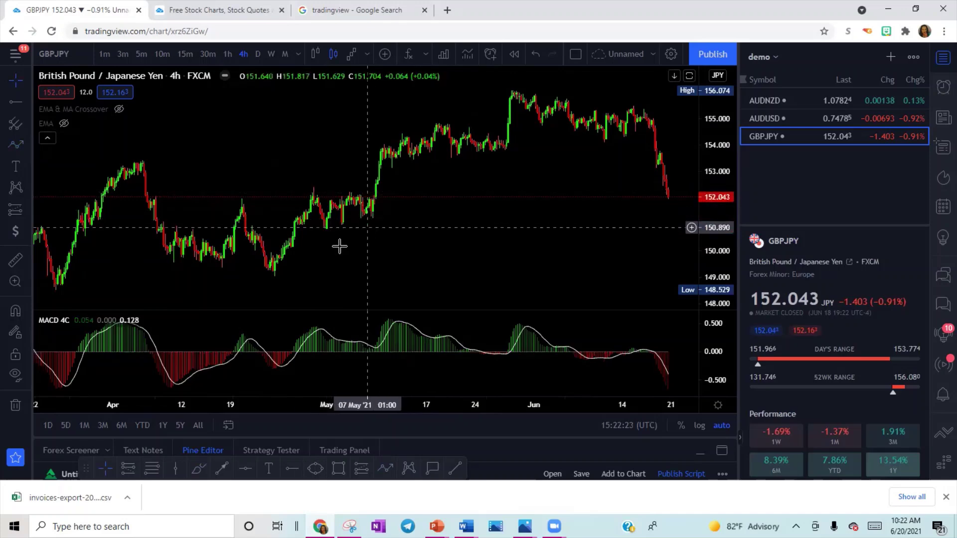
{"action": "left_click", "coordinate": [30, 147]}
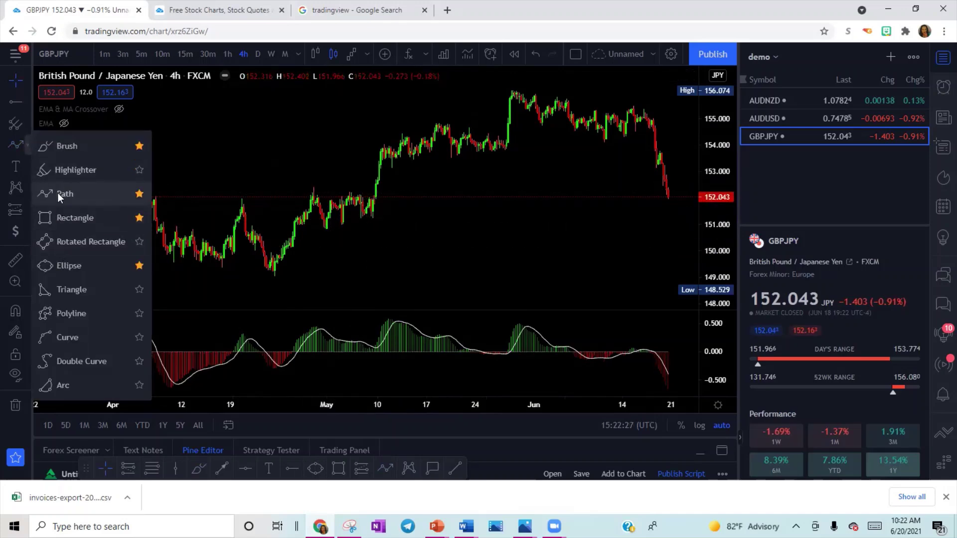
{"action": "left_click", "coordinate": [58, 192]}
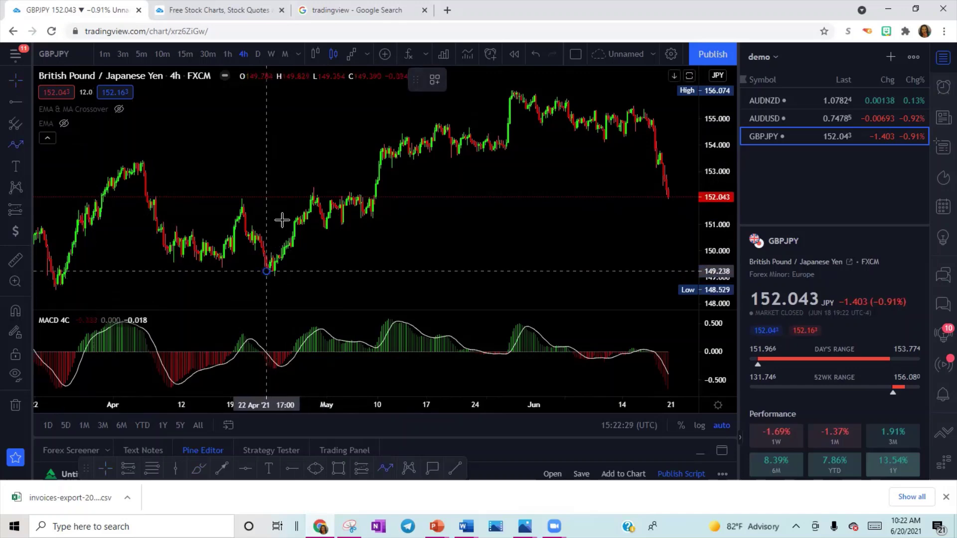
{"action": "left_click", "coordinate": [309, 178]}
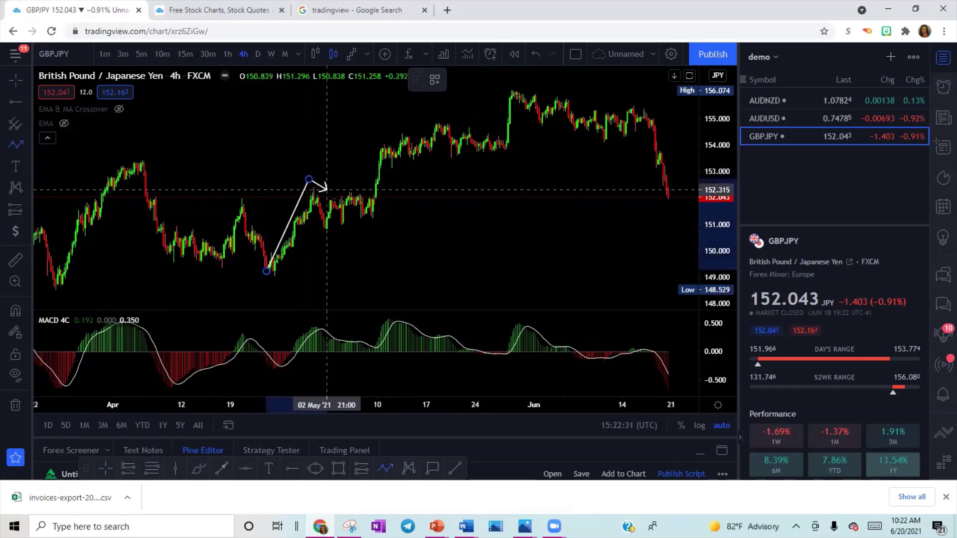
{"action": "left_click", "coordinate": [367, 213]}
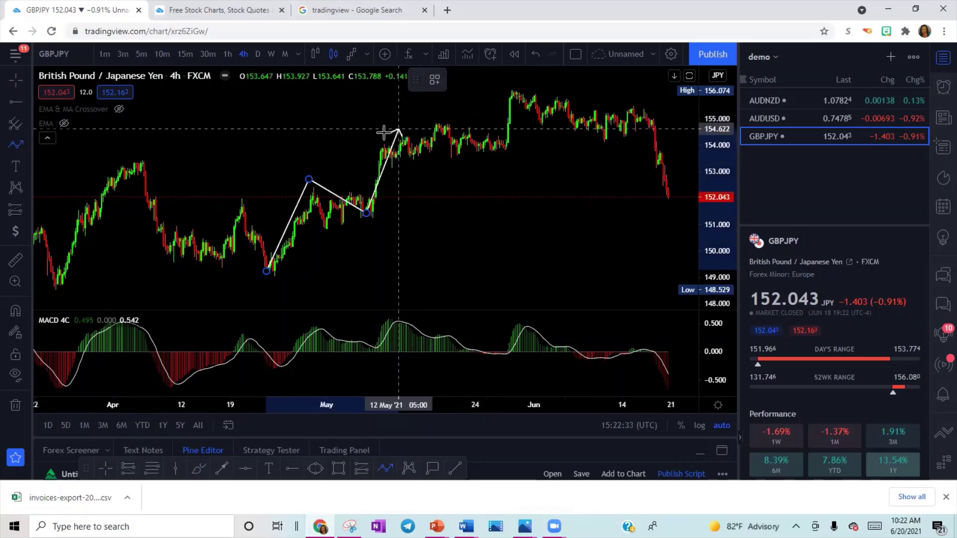
{"action": "left_click", "coordinate": [434, 116]}
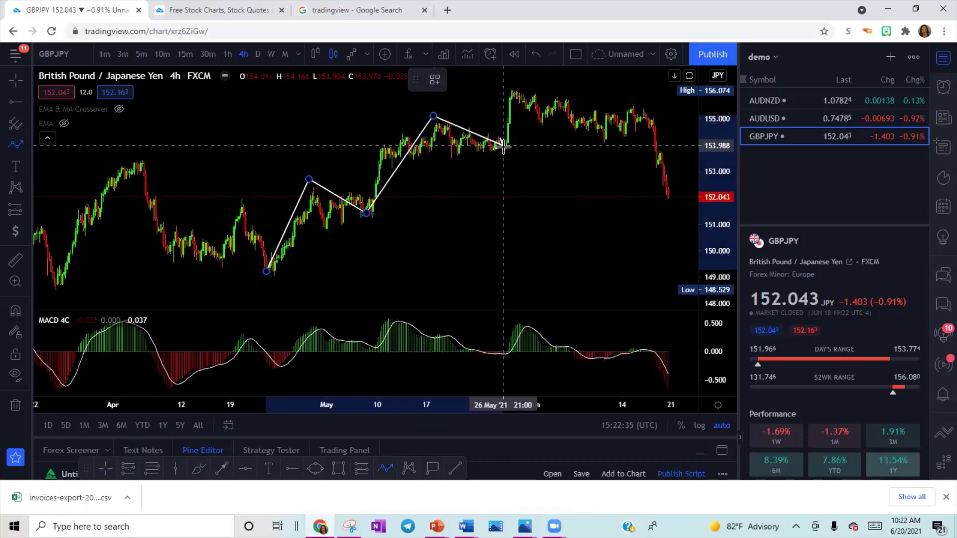
{"action": "left_click", "coordinate": [505, 147]}
{"action": "left_click", "coordinate": [515, 87]}
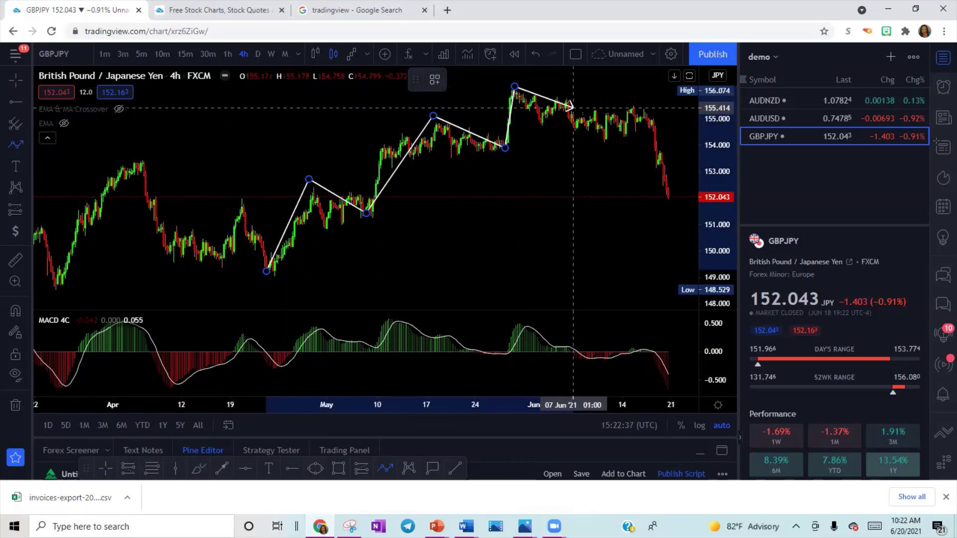
{"action": "double_click", "coordinate": [639, 128]}
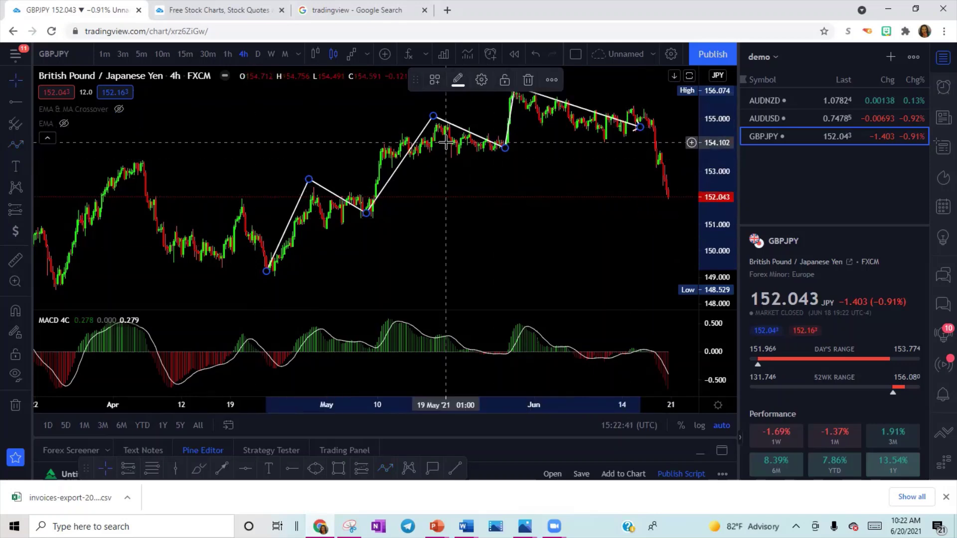
{"action": "left_click", "coordinate": [527, 80]}
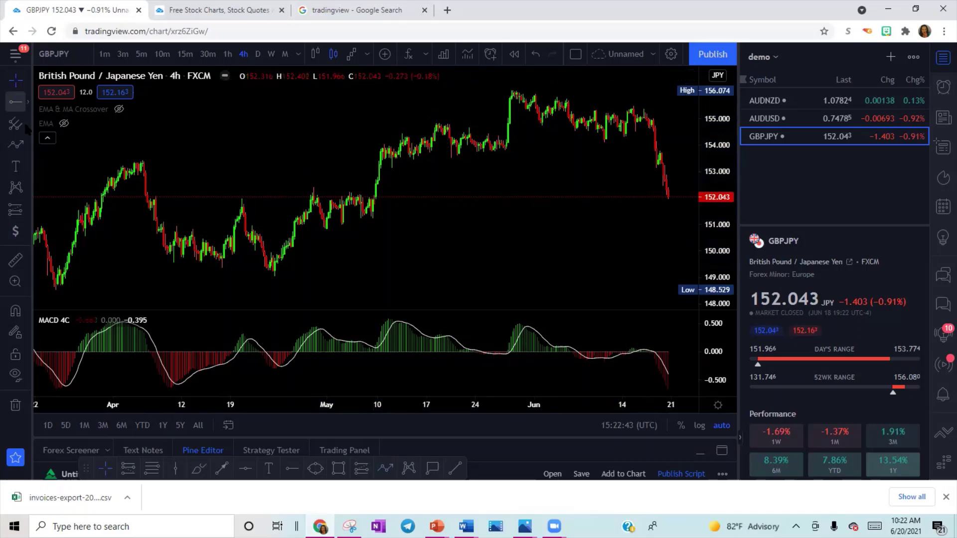
Draw a thin horizontal rectangle from about 7 May to 10 June 2021, between about 152.15 and 152.51
{"action": "left_click", "coordinate": [28, 147]}
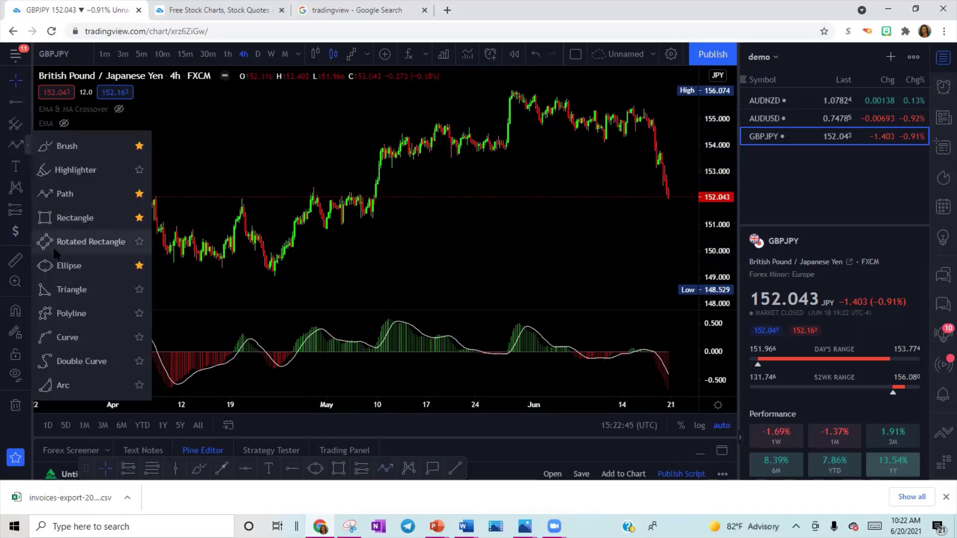
{"action": "left_click", "coordinate": [55, 218]}
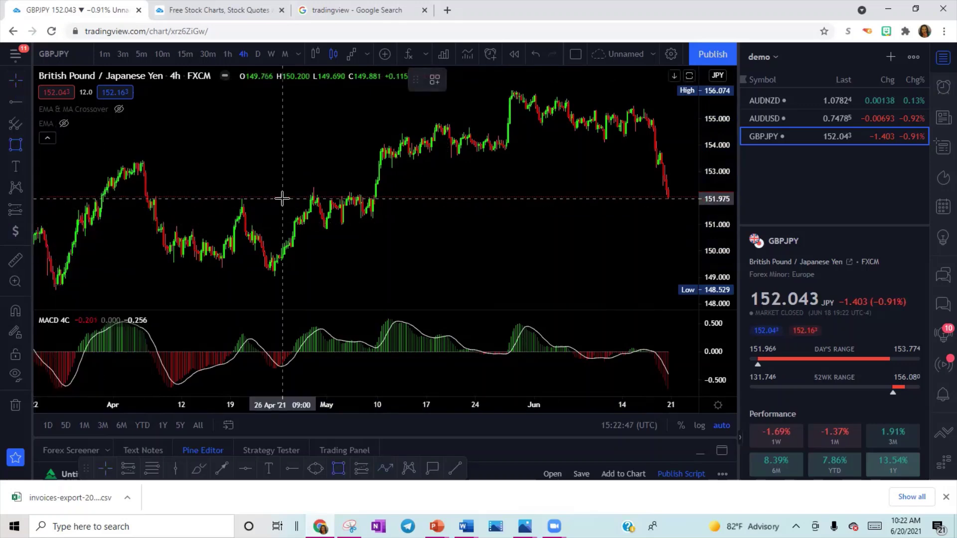
{"action": "scroll", "coordinate": [393, 273], "scroll_direction": "up", "scroll_amount": 5}
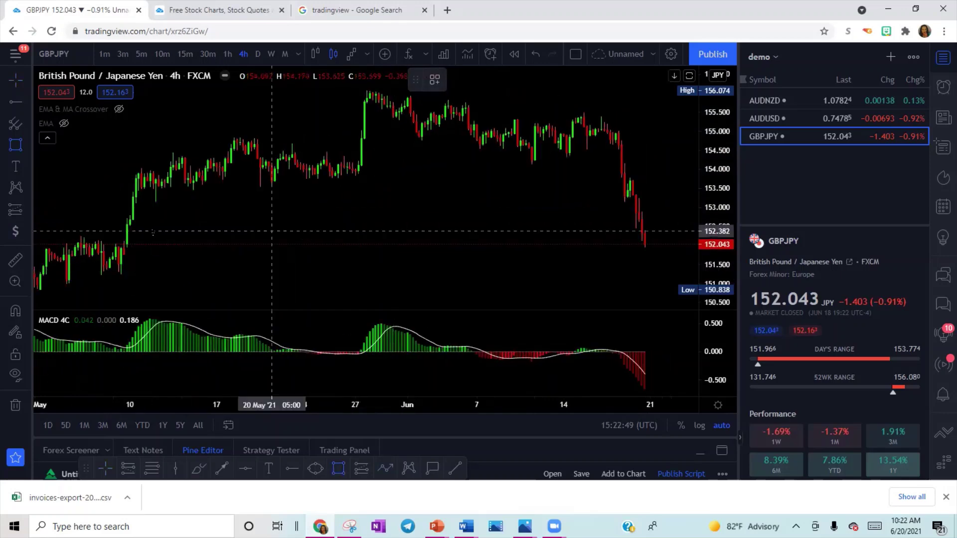
{"action": "mouse_move", "coordinate": [121, 239]}
{"action": "left_mouse_down"}
{"action": "mouse_move", "coordinate": [122, 228]}
{"action": "mouse_move", "coordinate": [528, 233]}
{"action": "left_mouse_up"}
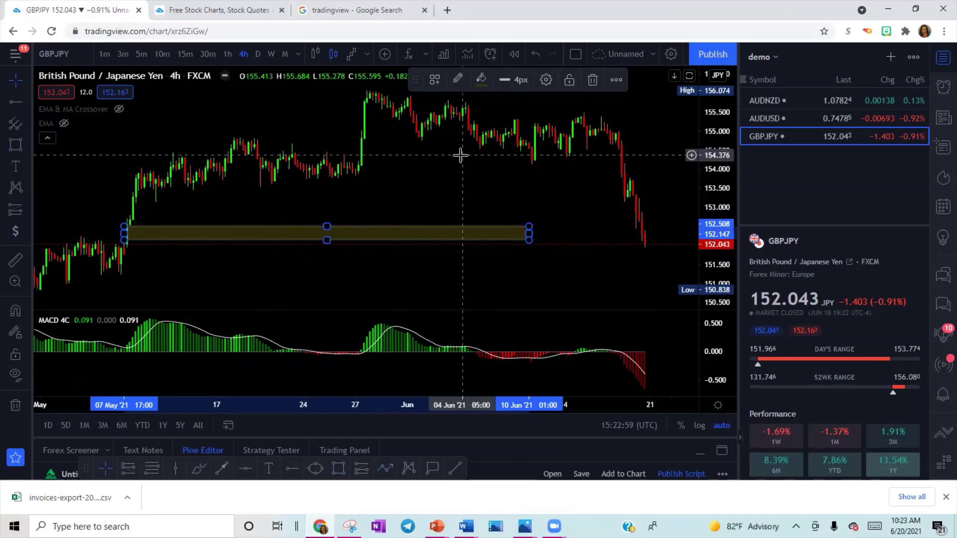
Set the rectangle's border to a pale beige colour with 98% opacity
{"action": "left_click", "coordinate": [456, 82]}
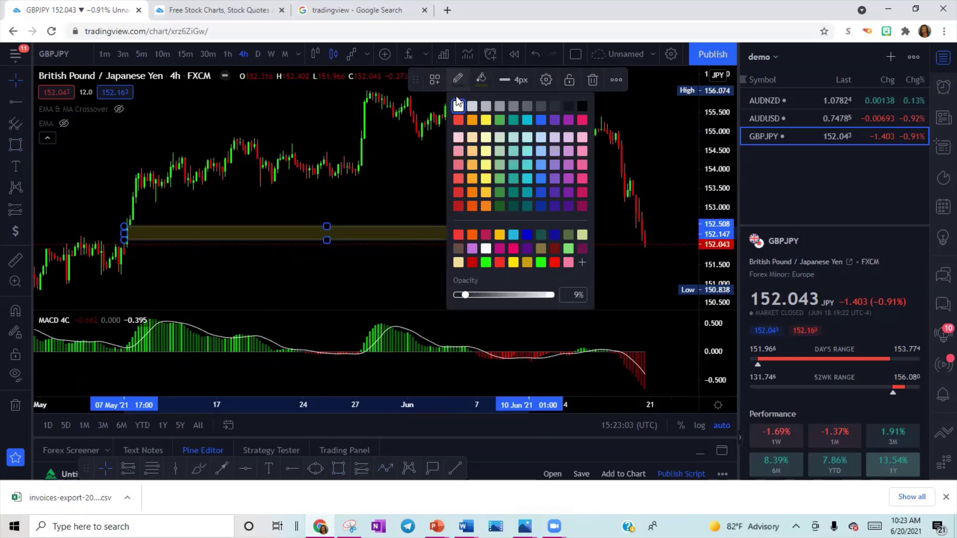
{"action": "left_click", "coordinate": [458, 262]}
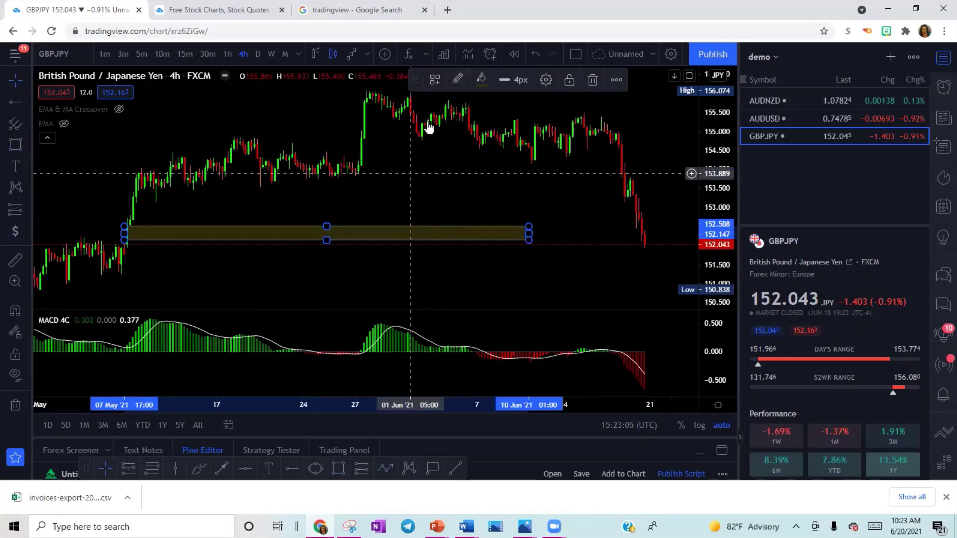
{"action": "left_click", "coordinate": [456, 80]}
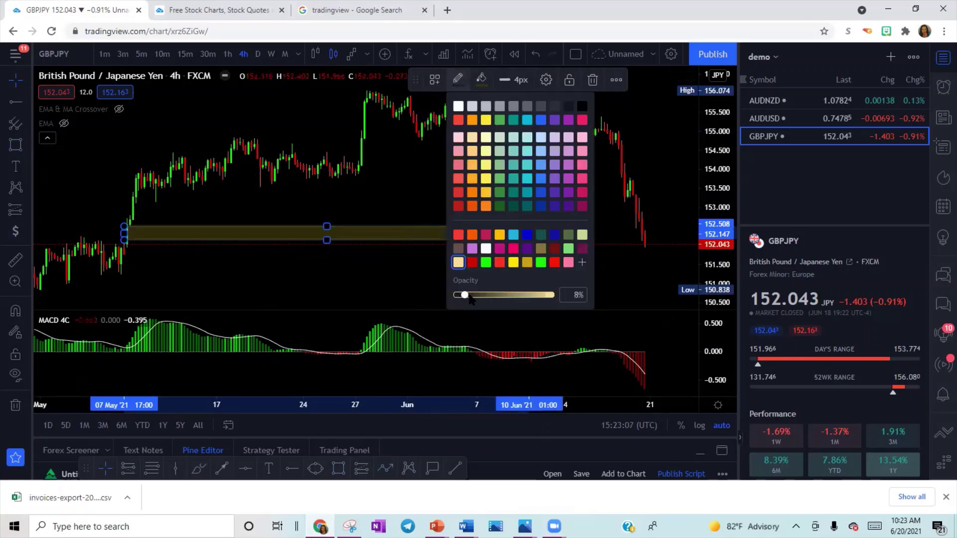
{"action": "left_click_drag", "start_coordinate": [468, 297], "coordinate": [530, 296]}
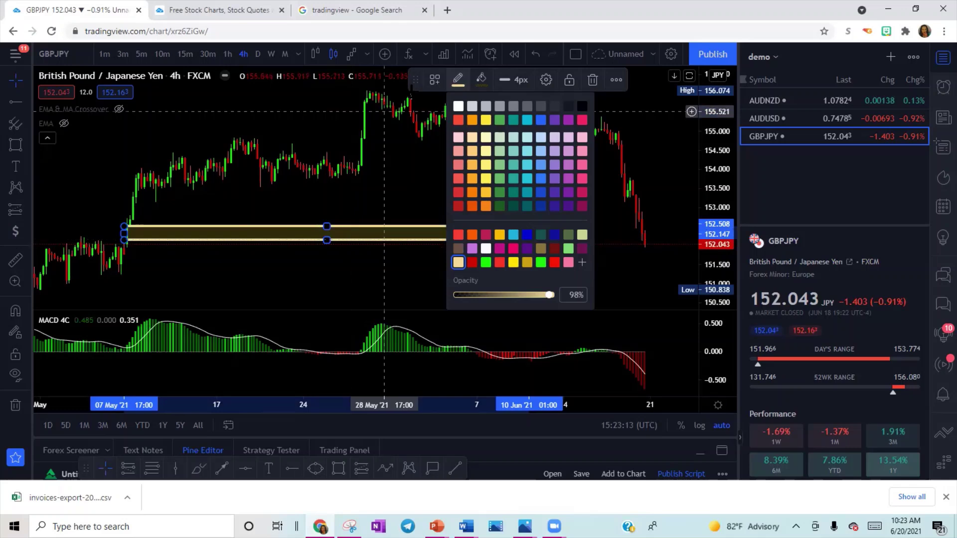
Change both the fill and the border of the rectangle to bright green, and deselect it
{"action": "left_click", "coordinate": [481, 80]}
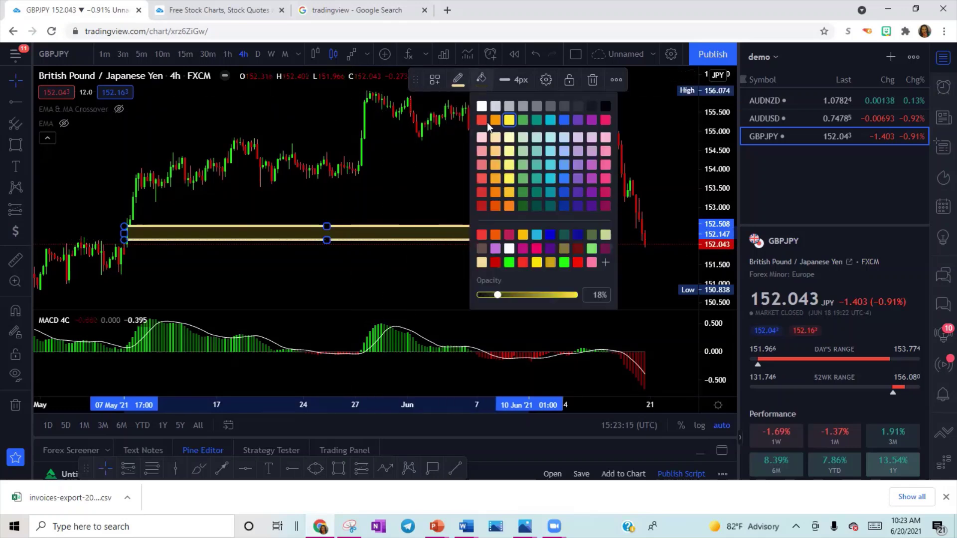
{"action": "left_click", "coordinate": [509, 263]}
{"action": "left_click", "coordinate": [458, 79]}
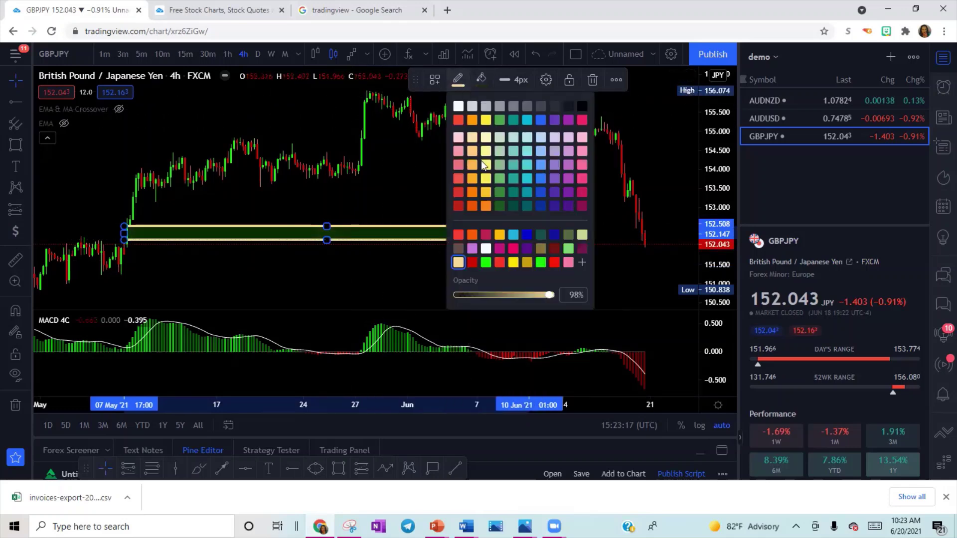
{"action": "left_click", "coordinate": [486, 263]}
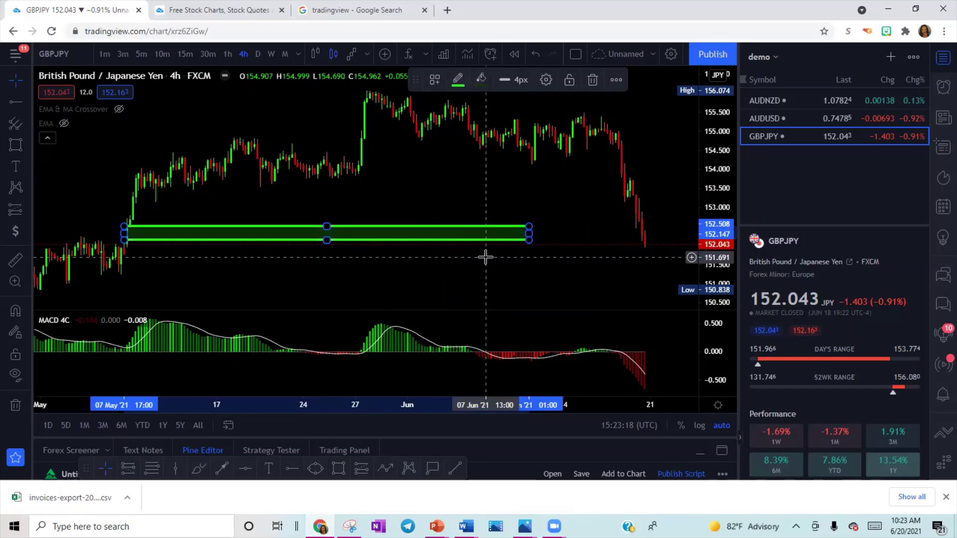
{"action": "left_click", "coordinate": [420, 196]}
Draw an ellipse around the MACD dip from about 21 to 28 April 2021, and another around the matching price low
{"action": "scroll", "coordinate": [253, 243], "scroll_direction": "down", "scroll_amount": 2}
{"action": "scroll", "coordinate": [252, 243], "scroll_direction": "down", "scroll_amount": 1}
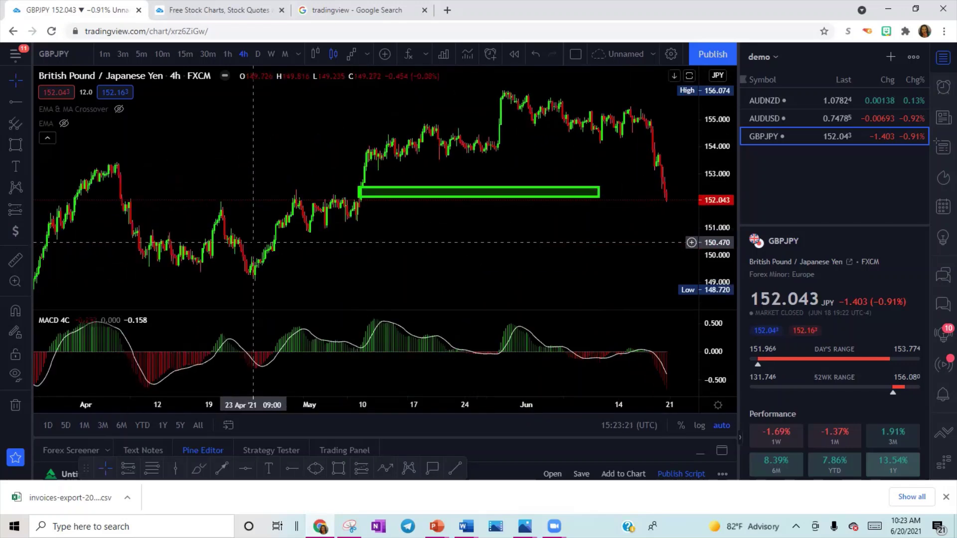
{"action": "left_click", "coordinate": [28, 141]}
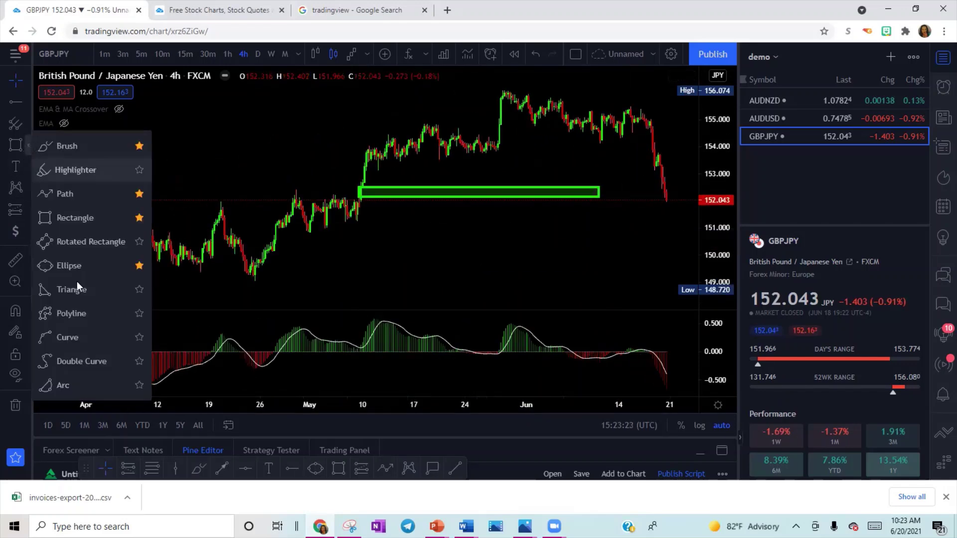
{"action": "left_click", "coordinate": [65, 266]}
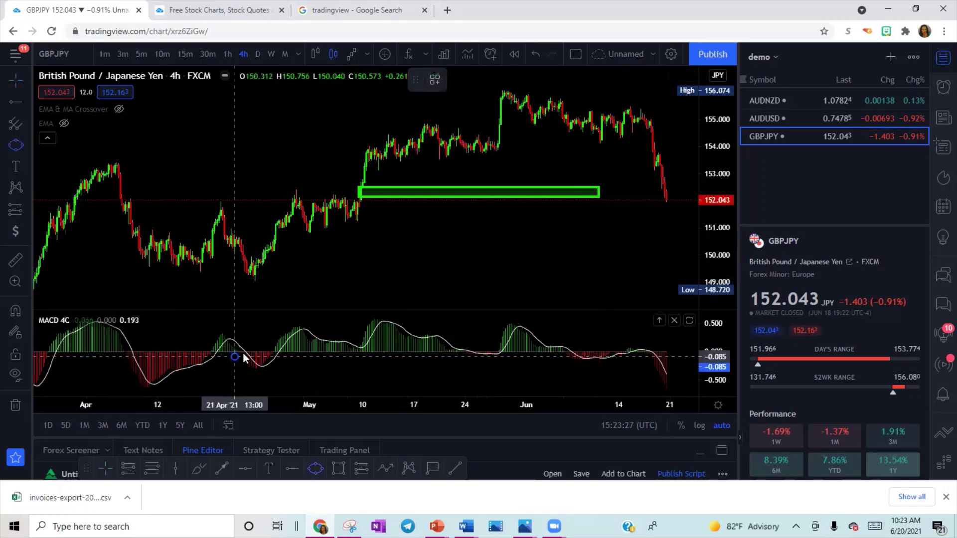
{"action": "left_click_drag", "start_coordinate": [235, 357], "coordinate": [275, 353]}
{"action": "left_click", "coordinate": [277, 370]}
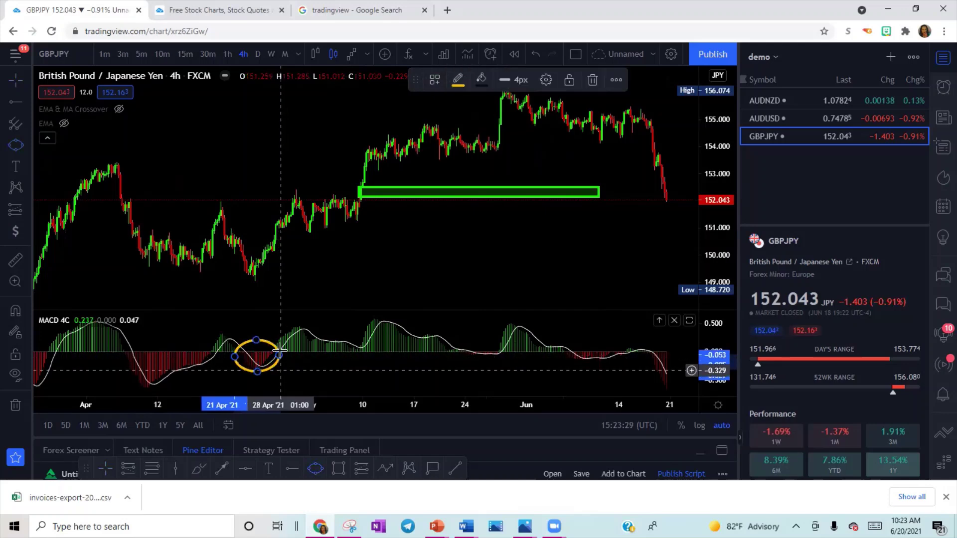
{"action": "left_click", "coordinate": [27, 146]}
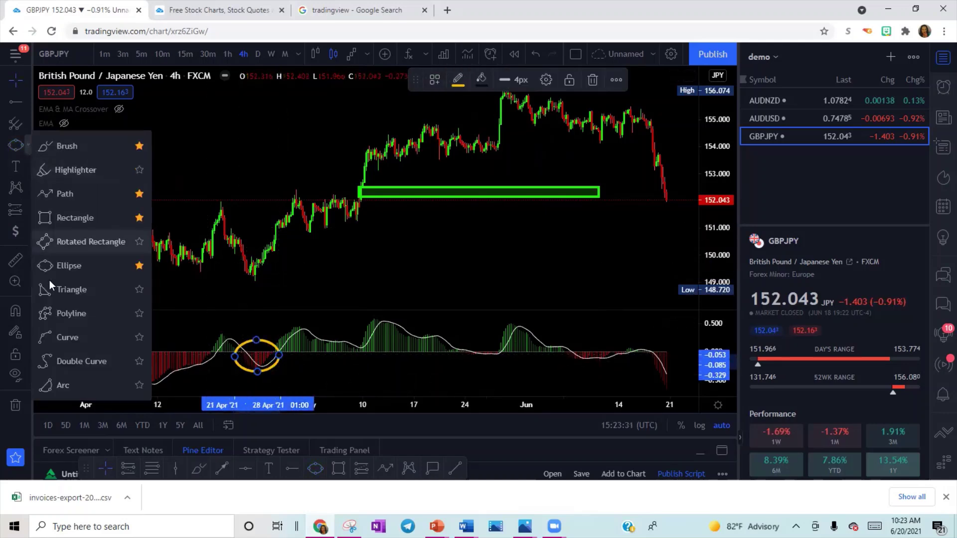
{"action": "left_click", "coordinate": [53, 268]}
{"action": "mouse_move", "coordinate": [237, 264]}
{"action": "left_mouse_down"}
{"action": "mouse_move", "coordinate": [262, 273]}
{"action": "mouse_move", "coordinate": [267, 288]}
{"action": "left_mouse_up"}
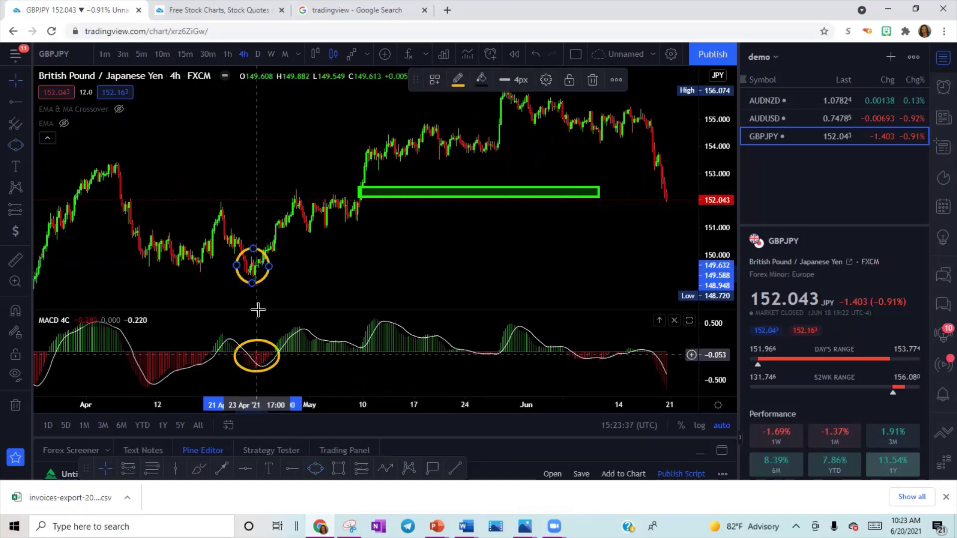
Draw a small ellipse around the price swing high near 30 April 2021, and remove all drawings from the chart
{"action": "left_click", "coordinate": [24, 145]}
{"action": "left_click", "coordinate": [42, 270]}
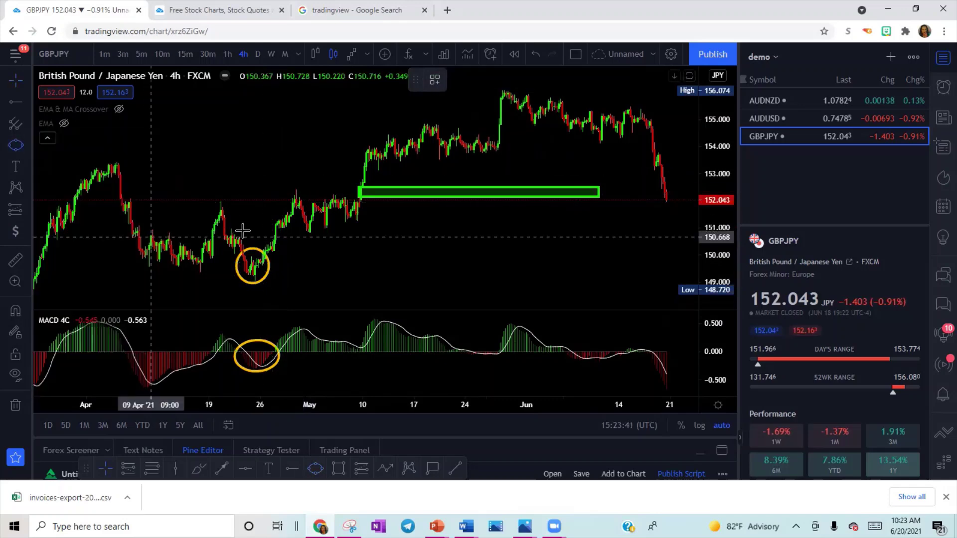
{"action": "left_click", "coordinate": [277, 203]}
{"action": "left_click", "coordinate": [308, 203]}
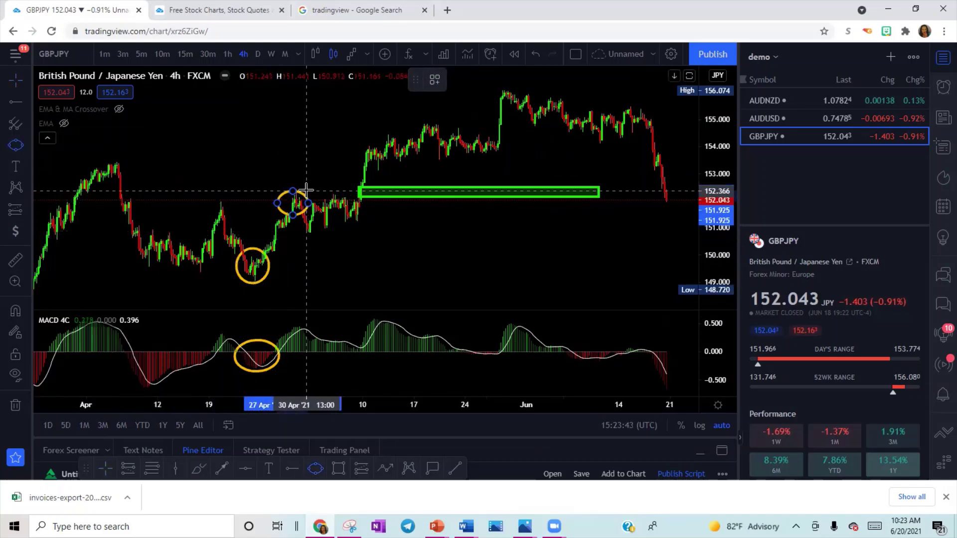
{"action": "left_click", "coordinate": [293, 189]}
{"action": "left_click", "coordinate": [298, 188]}
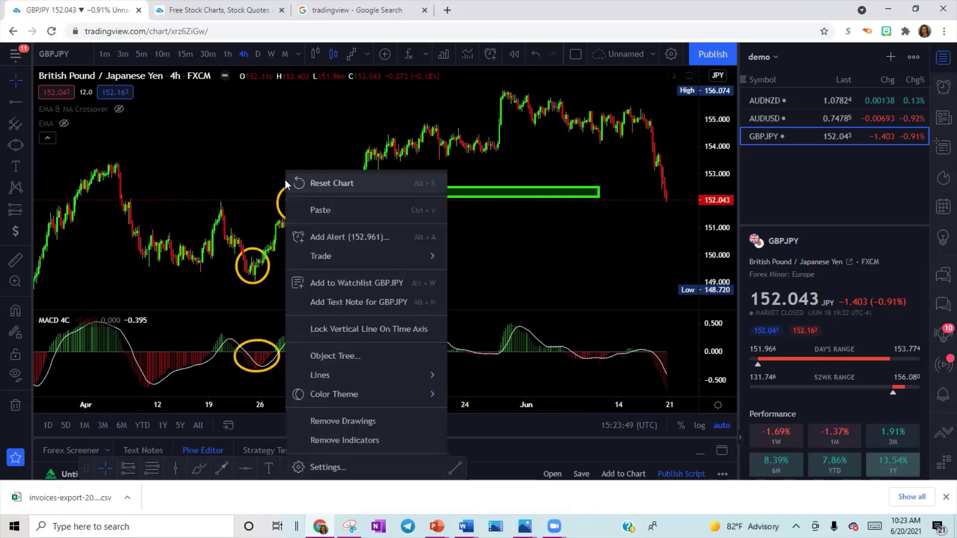
{"action": "right_click", "coordinate": [285, 171]}
{"action": "left_click", "coordinate": [327, 423]}
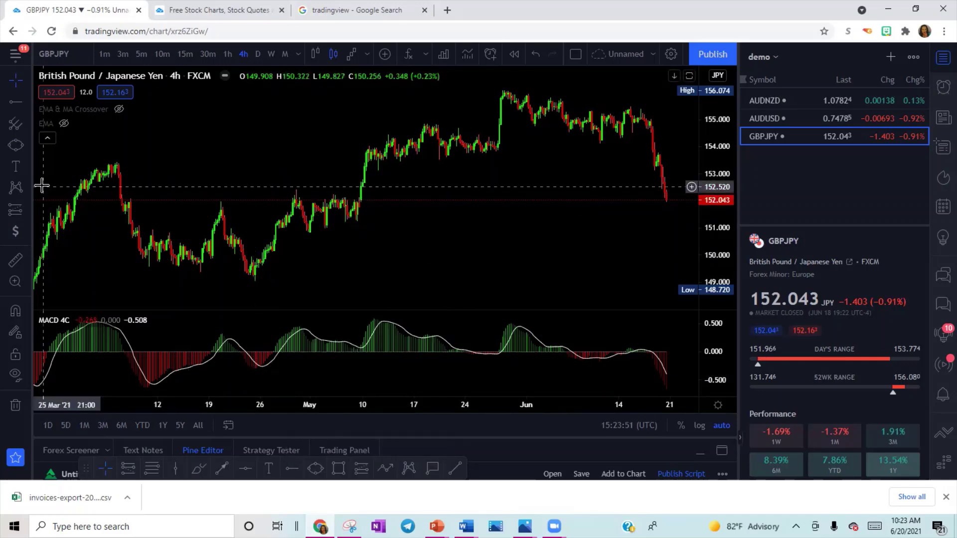
Draw an XABCD Pattern on the April 2021 swings, with points at about 153.45, 149.54, 151.79, 149.30 and 152.28
{"action": "left_click", "coordinate": [26, 184]}
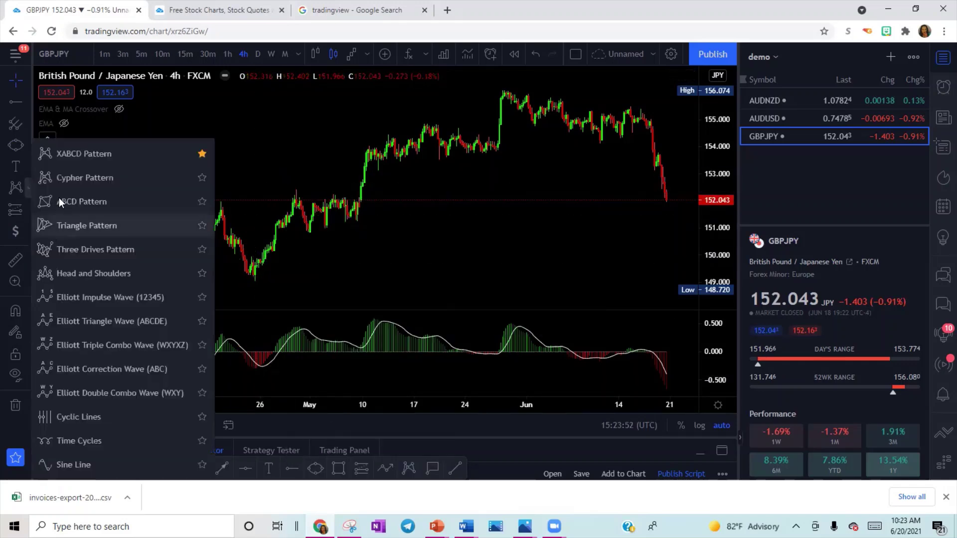
{"action": "left_click", "coordinate": [59, 147]}
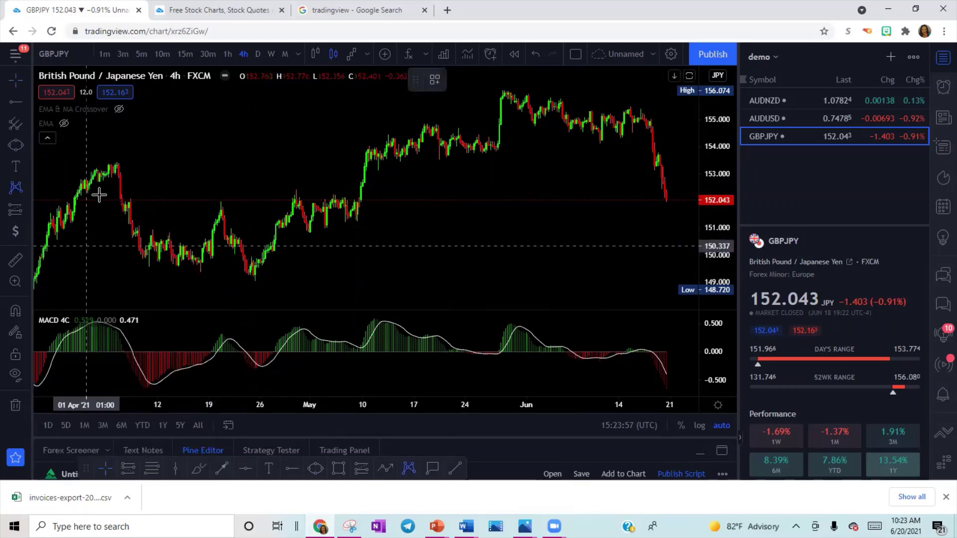
{"action": "left_click", "coordinate": [104, 162]}
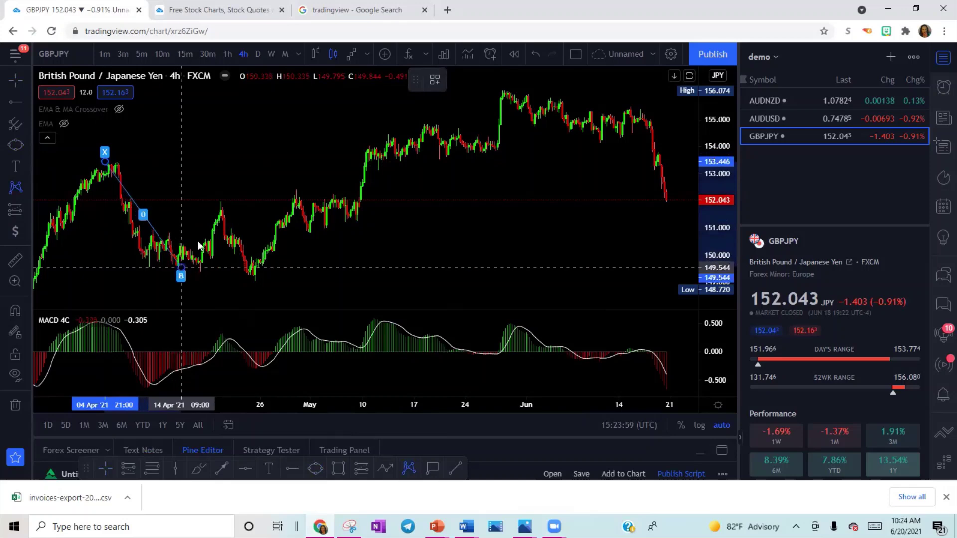
{"action": "left_click", "coordinate": [181, 268]}
{"action": "left_click", "coordinate": [221, 206]}
{"action": "left_click", "coordinate": [247, 274]}
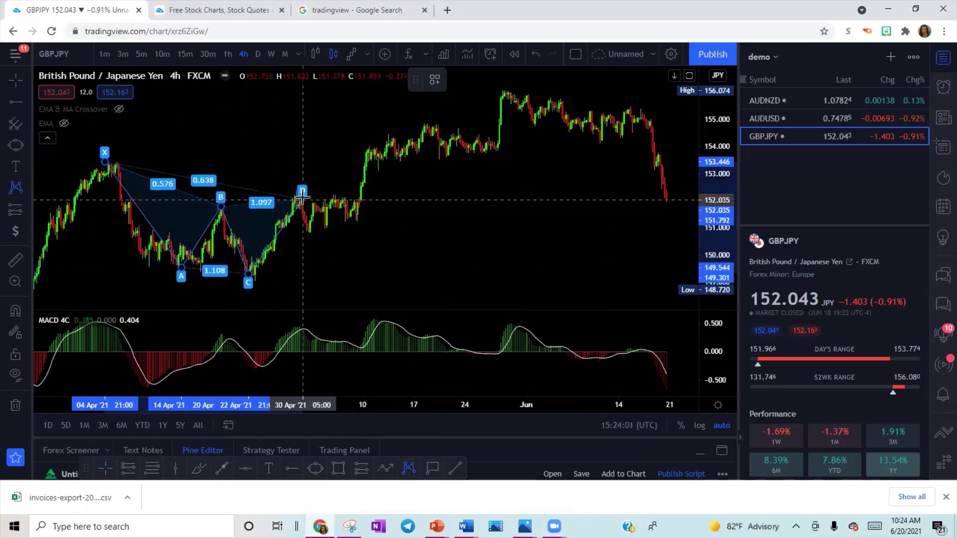
{"action": "left_click", "coordinate": [300, 195]}
Review the XABCD pattern's coordinate settings and delete the pattern from the chart
{"action": "left_click", "coordinate": [609, 80]}
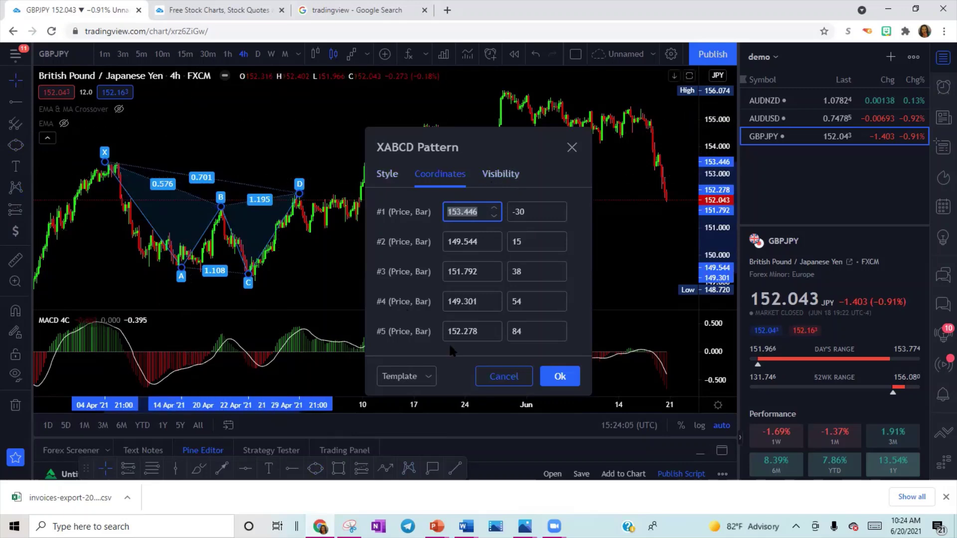
{"action": "left_click", "coordinate": [559, 376]}
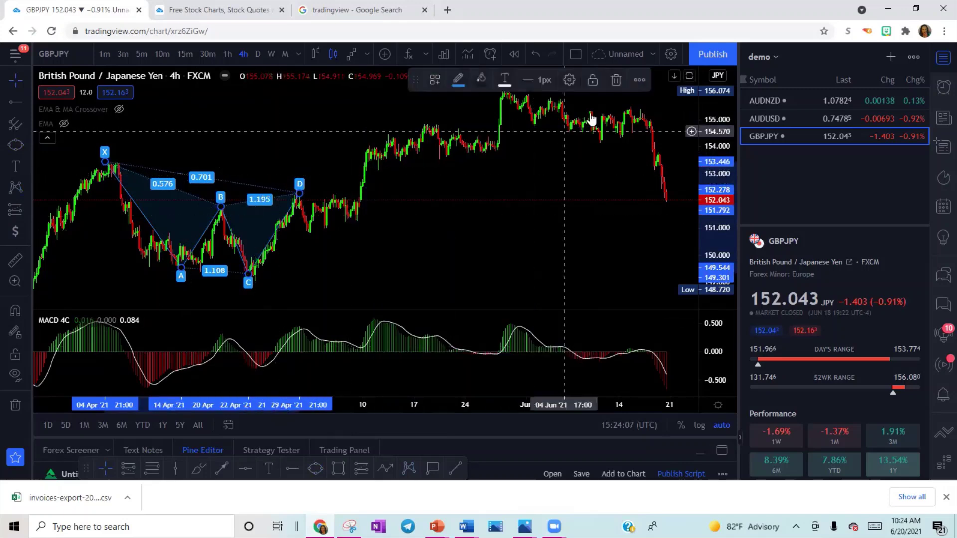
{"action": "left_click", "coordinate": [616, 79]}
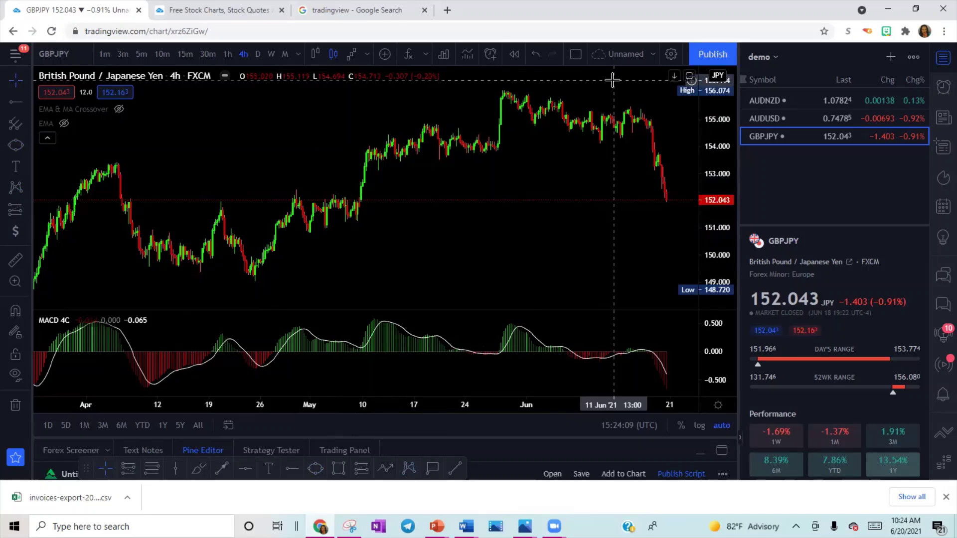
Place a dollar sign icon on the chart at about 155.17 near 13 May 2021
{"action": "left_click", "coordinate": [26, 231]}
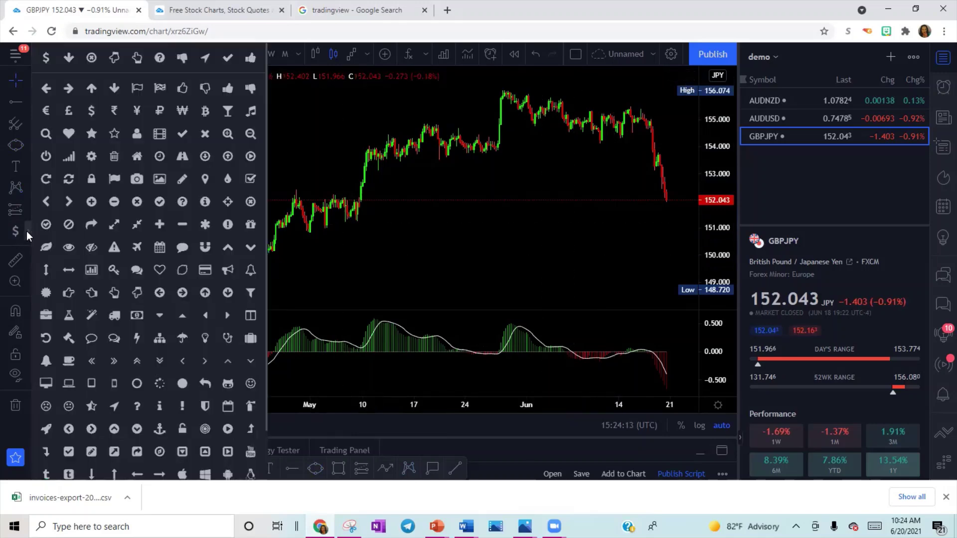
{"action": "left_click", "coordinate": [42, 58]}
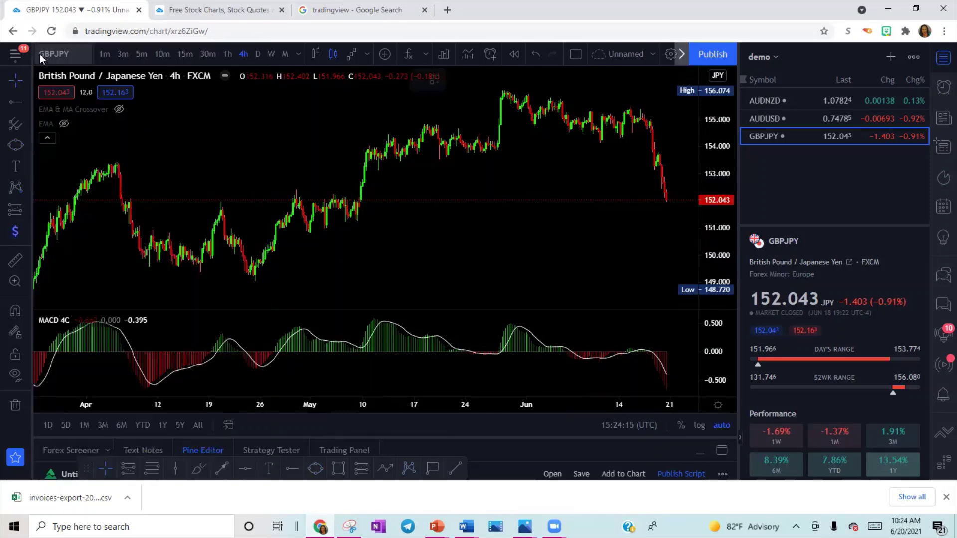
{"action": "left_click", "coordinate": [402, 115]}
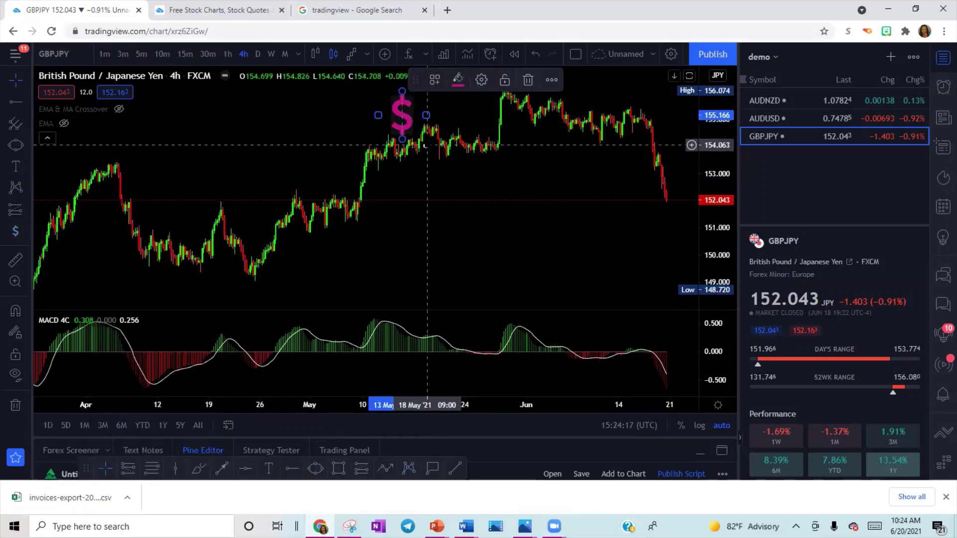
Review the dollar sign icon's style and visibility settings, and delete the icon from the chart
{"action": "left_click", "coordinate": [481, 80]}
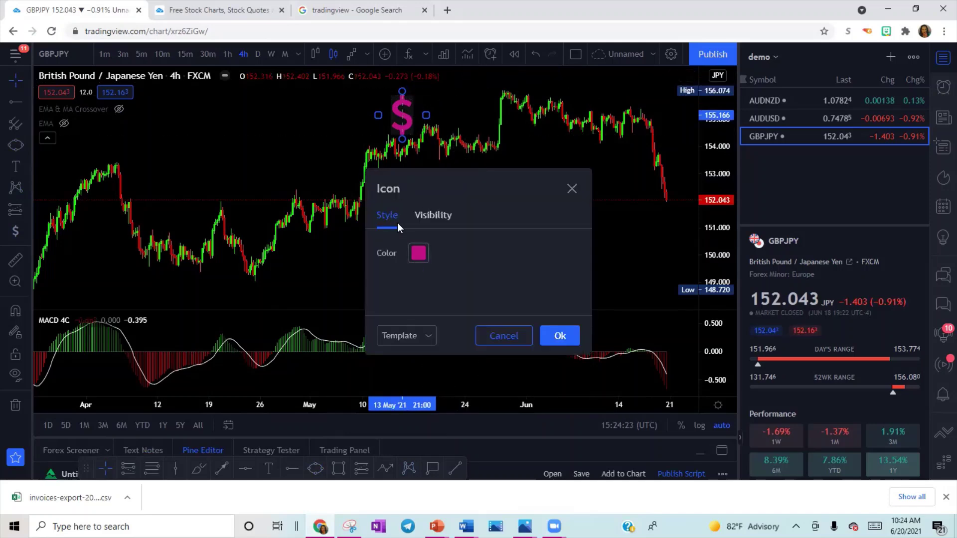
{"action": "left_click", "coordinate": [422, 212]}
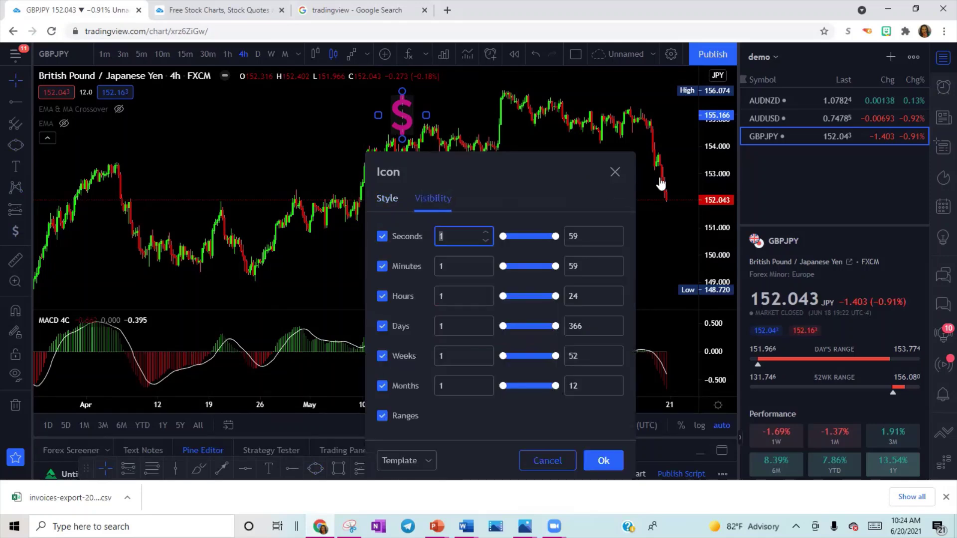
{"action": "left_click", "coordinate": [615, 172]}
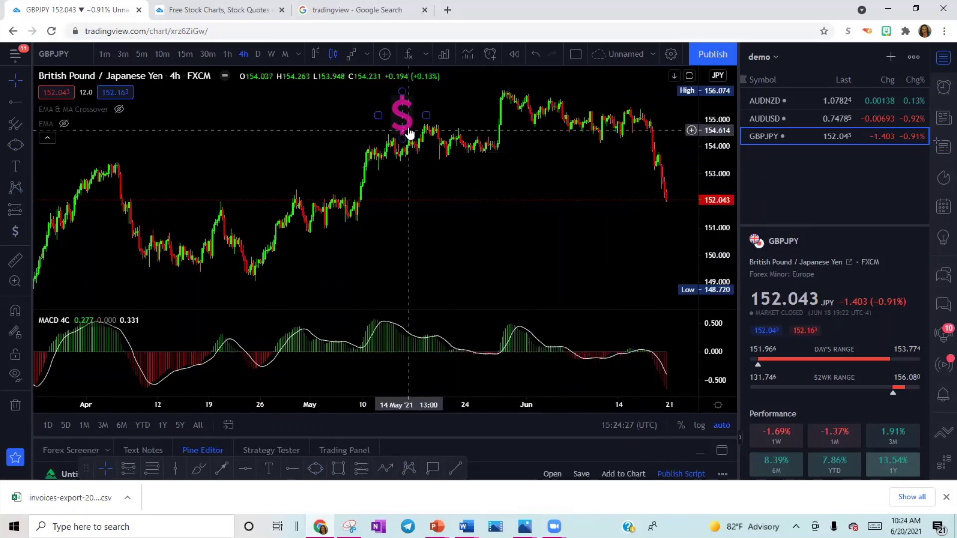
{"action": "left_click", "coordinate": [530, 81]}
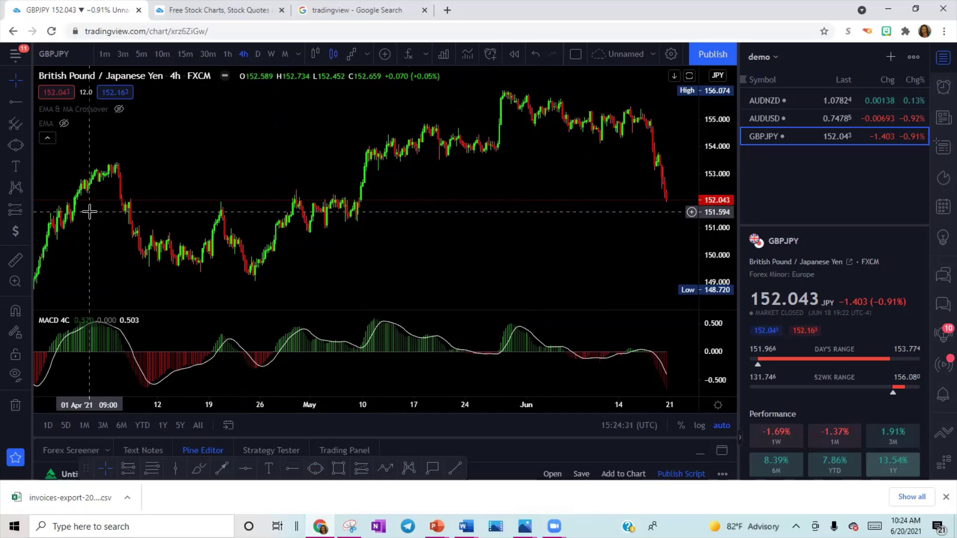
Draw a horizontal line across the price chart at about 154.59
{"action": "left_click", "coordinate": [27, 102]}
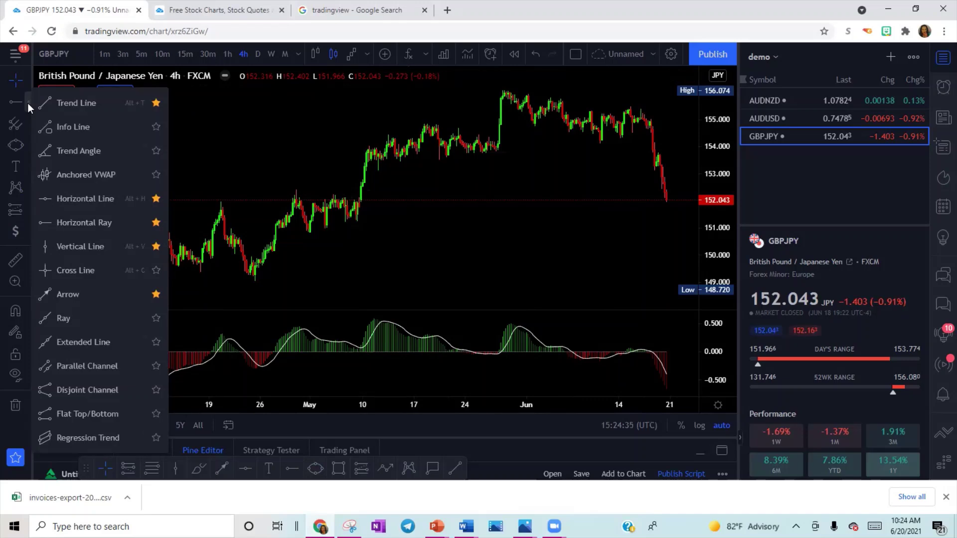
{"action": "left_click", "coordinate": [60, 201]}
{"action": "left_click", "coordinate": [366, 130]}
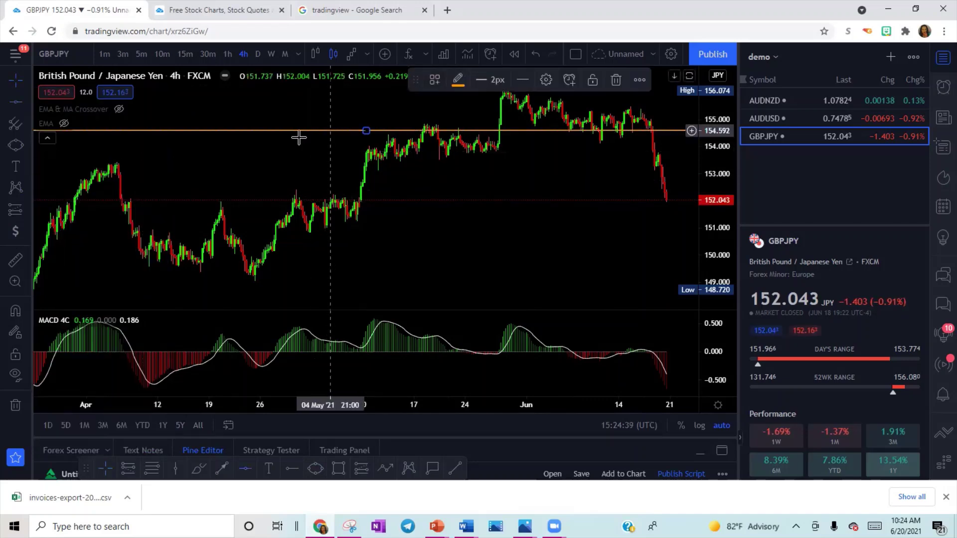
Enable staying in drawing mode and draw horizontal lines at about 153.20, 152.28, 151.09, 149.87, 148.77 and 148.12
{"action": "left_click", "coordinate": [11, 337]}
{"action": "left_click", "coordinate": [28, 101]}
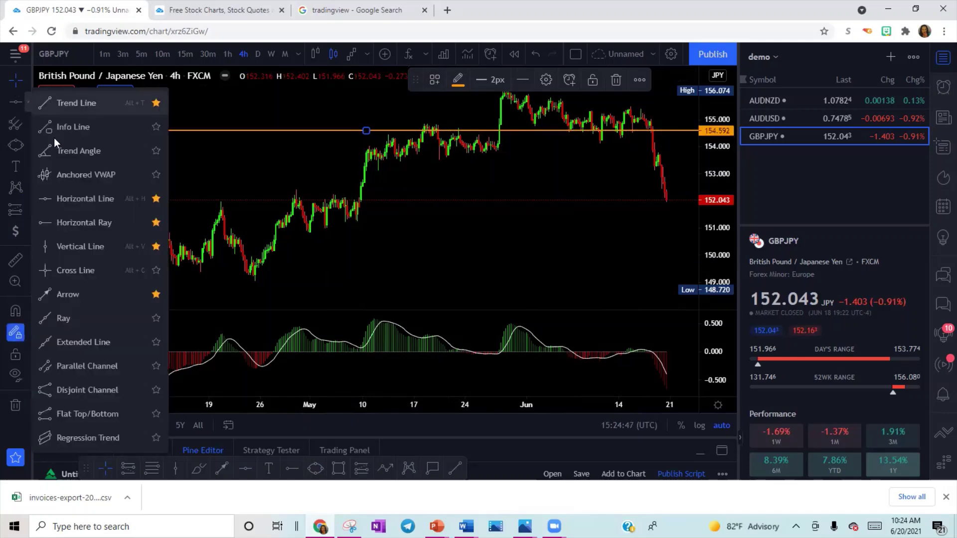
{"action": "left_click", "coordinate": [50, 198]}
{"action": "left_click", "coordinate": [208, 168]}
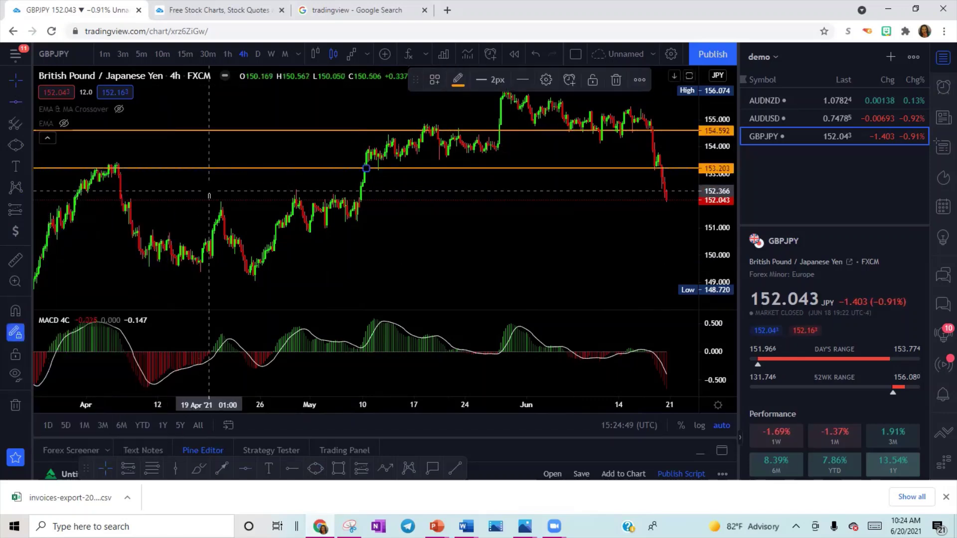
{"action": "left_click", "coordinate": [208, 192]}
{"action": "left_click", "coordinate": [207, 226]}
{"action": "left_click", "coordinate": [207, 258]}
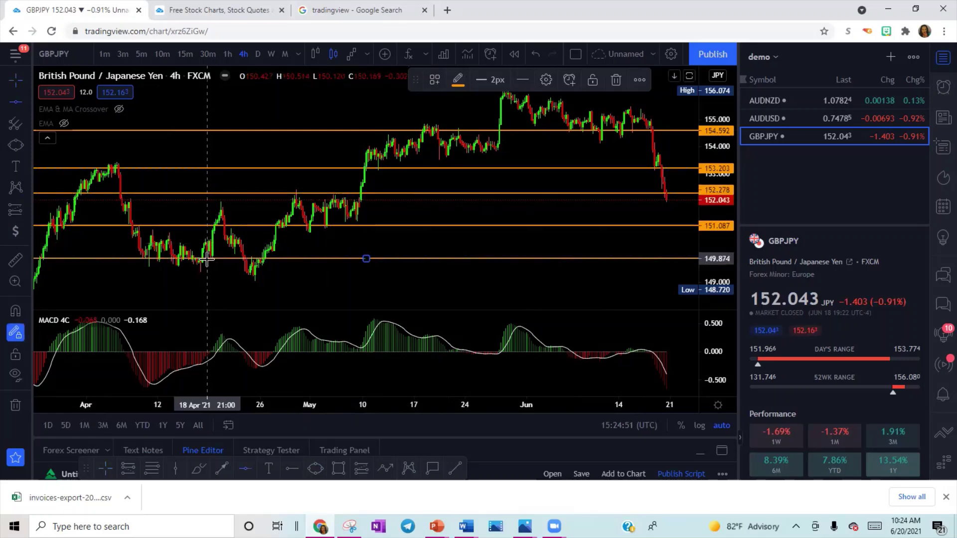
{"action": "left_click", "coordinate": [207, 289]}
{"action": "left_click", "coordinate": [214, 305]}
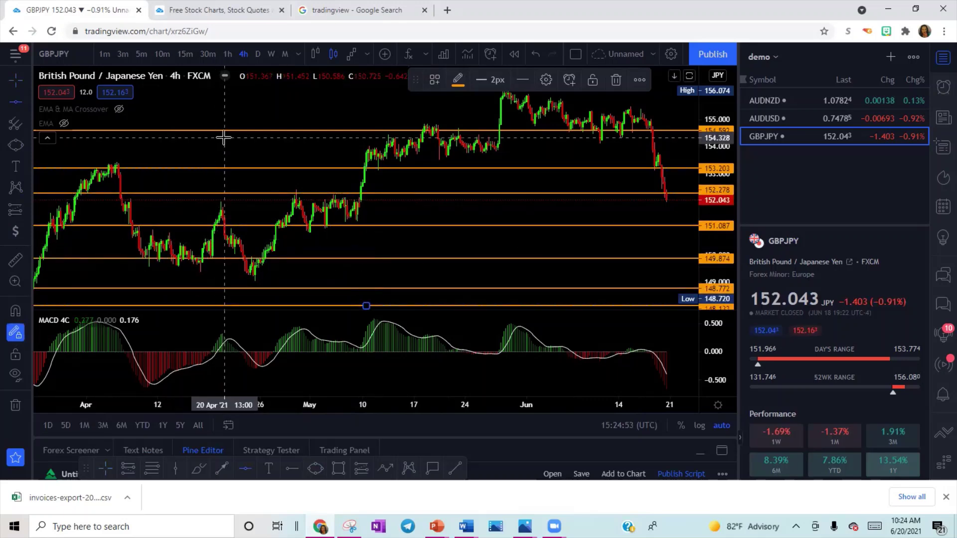
Undo all the horizontal lines drawn on the price chart
{"action": "key", "text": "ctrl+z"}
{"action": "key", "text": "ctrl+z"}
{"action": "key", "text": "ctrl+z"}
{"action": "key", "text": "ctrl+z"}
{"action": "key", "text": "ctrl+z"}
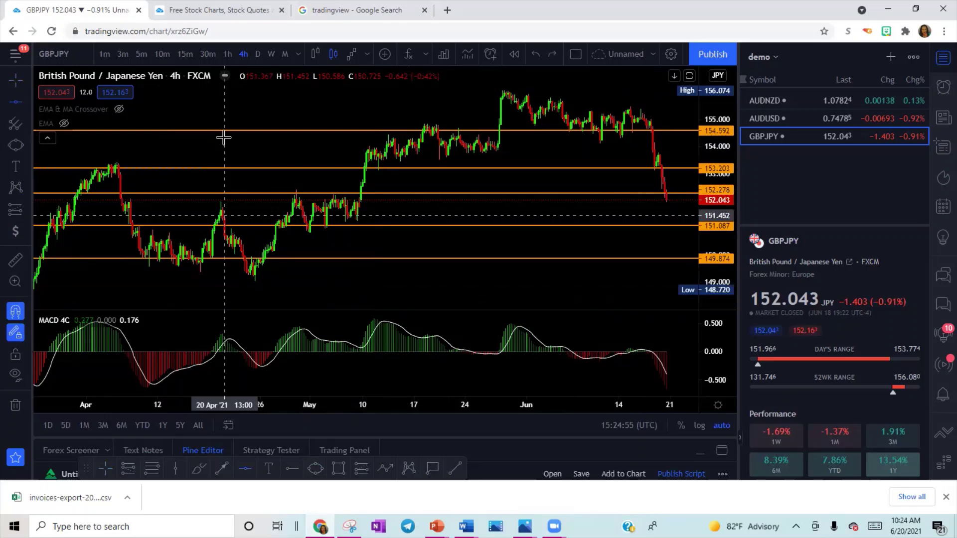
{"action": "key", "text": "ctrl+z"}
{"action": "key", "text": "ctrl+z"}
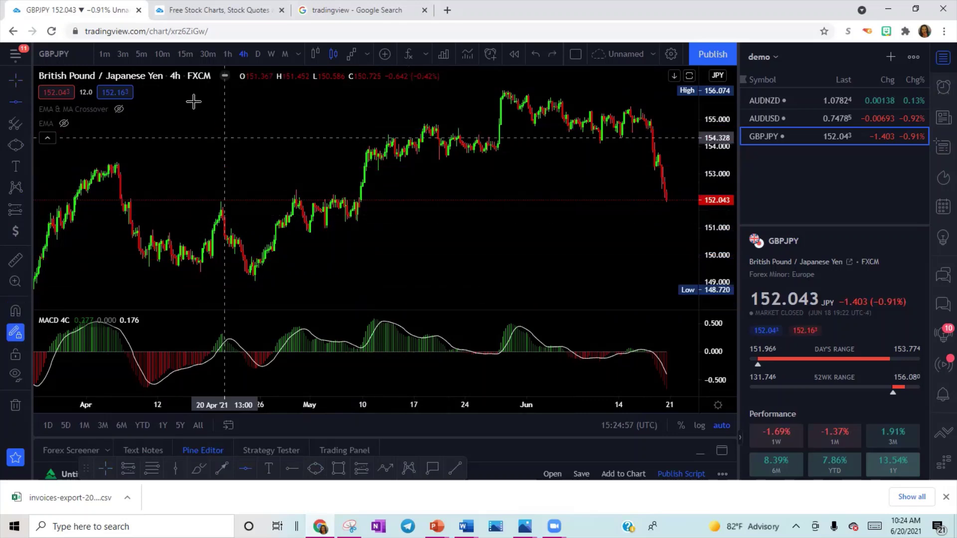
Draw a Fib Retracement from the 22 April 2021 low at about 148.97 to the swing high at about 152.37, and delete it
{"action": "left_click", "coordinate": [28, 121]}
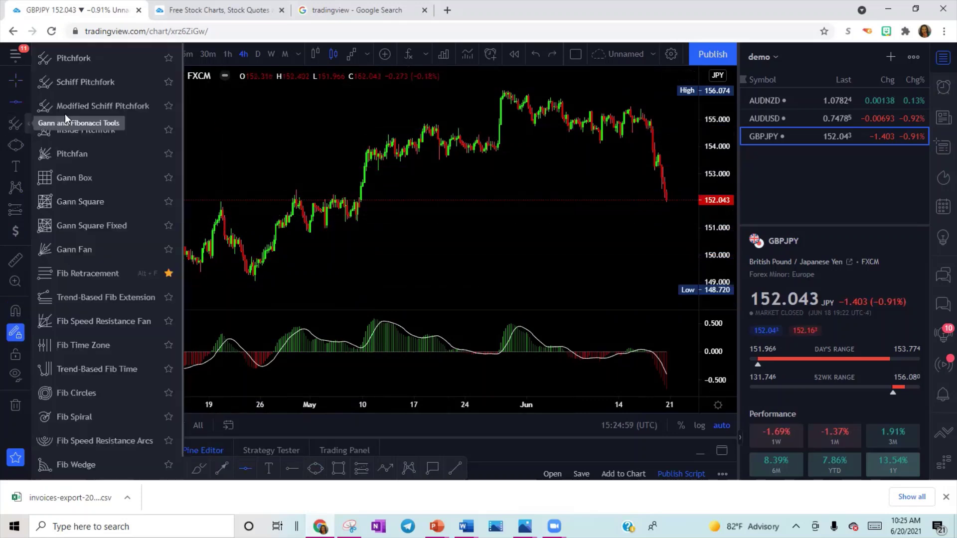
{"action": "left_click", "coordinate": [71, 273]}
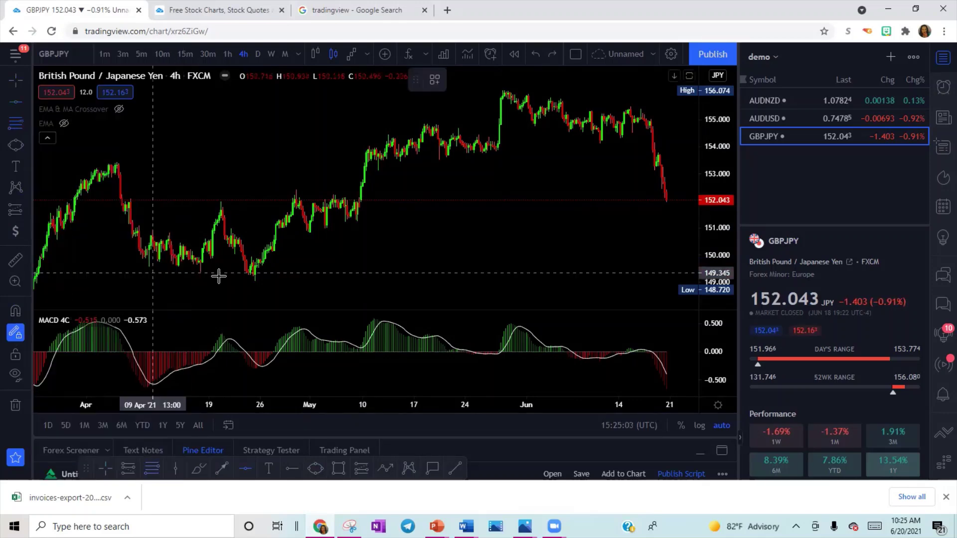
{"action": "left_click", "coordinate": [248, 283]}
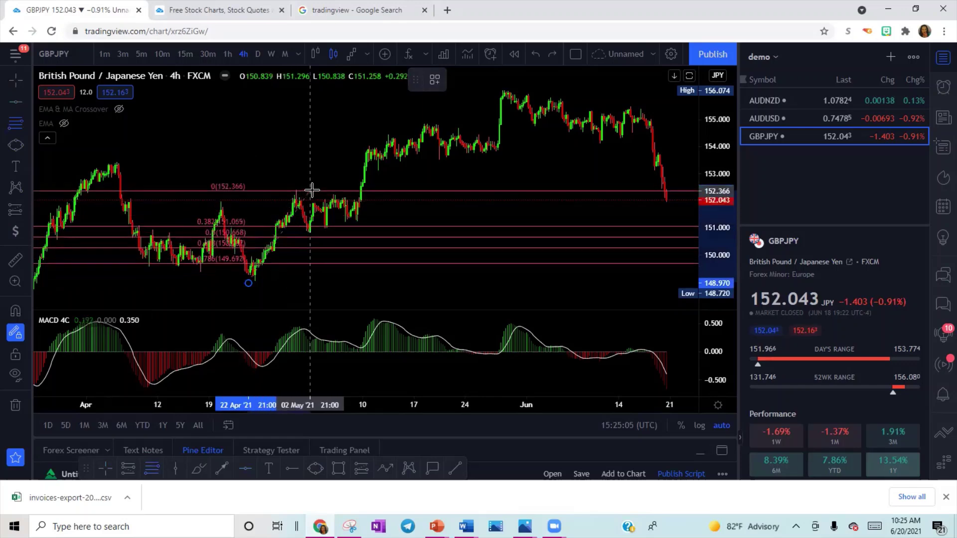
{"action": "left_click", "coordinate": [312, 191]}
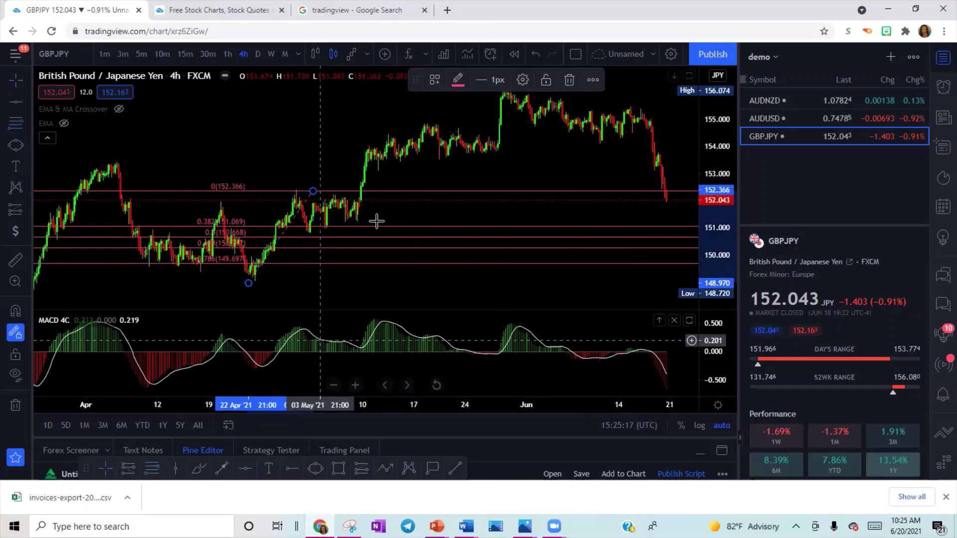
{"action": "left_click", "coordinate": [572, 81]}
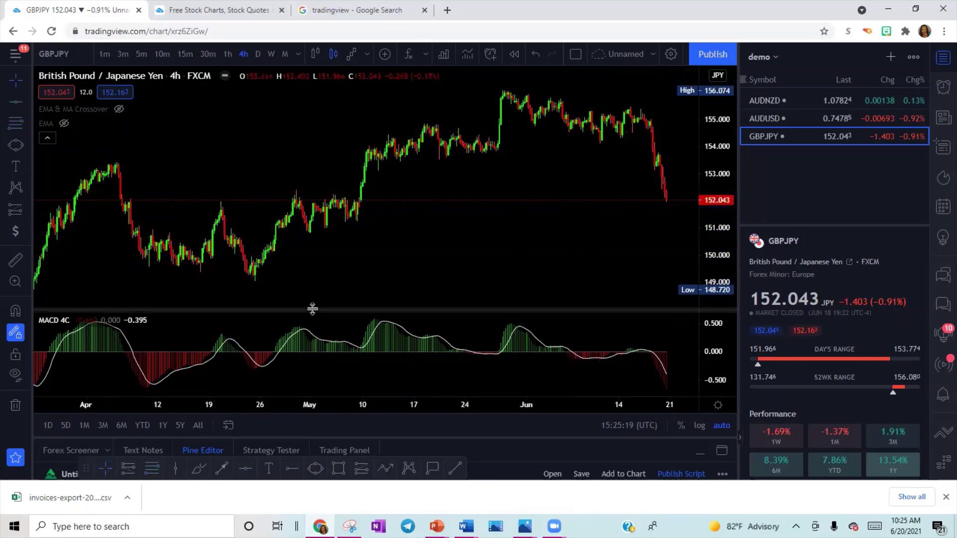